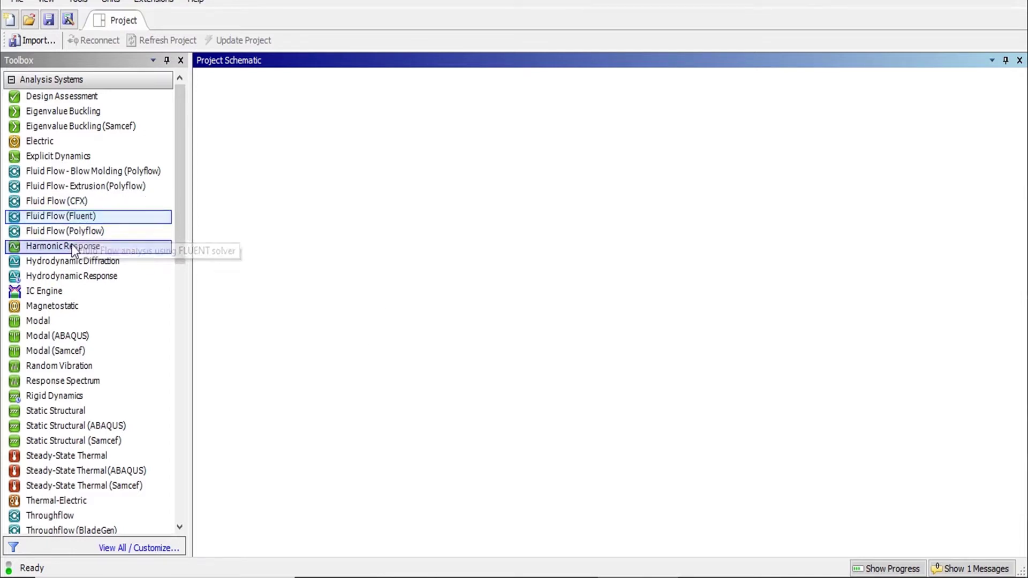
# - Add a standalone Mesh component system to the empty project schematic and open its Geometry cell in DesignModeler
pyautogui.moveTo(178, 144); pyautogui.dragTo(188, 305)
pyautogui.click(110, 146)
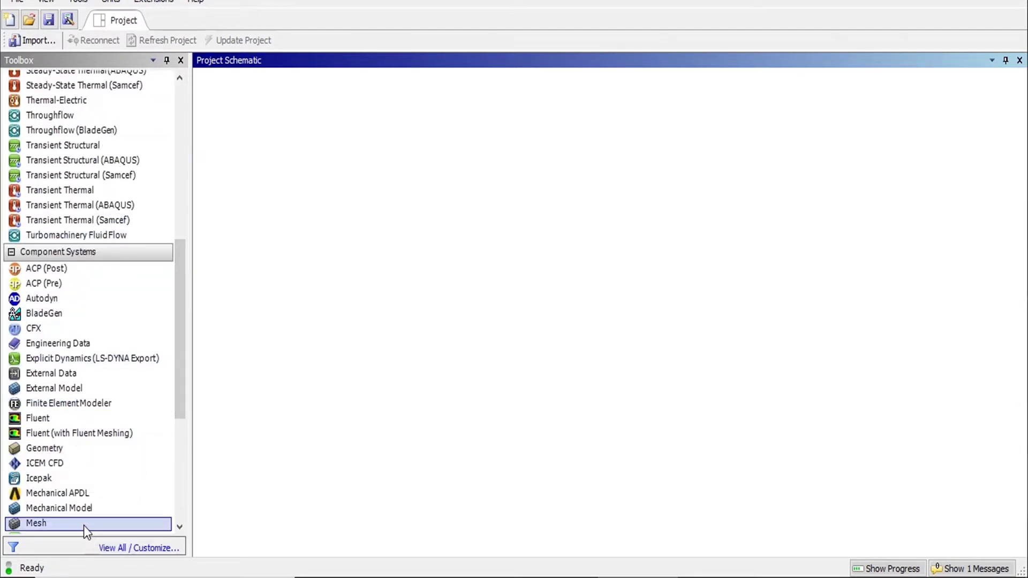
pyautogui.moveTo(84, 526); pyautogui.dragTo(274, 163)
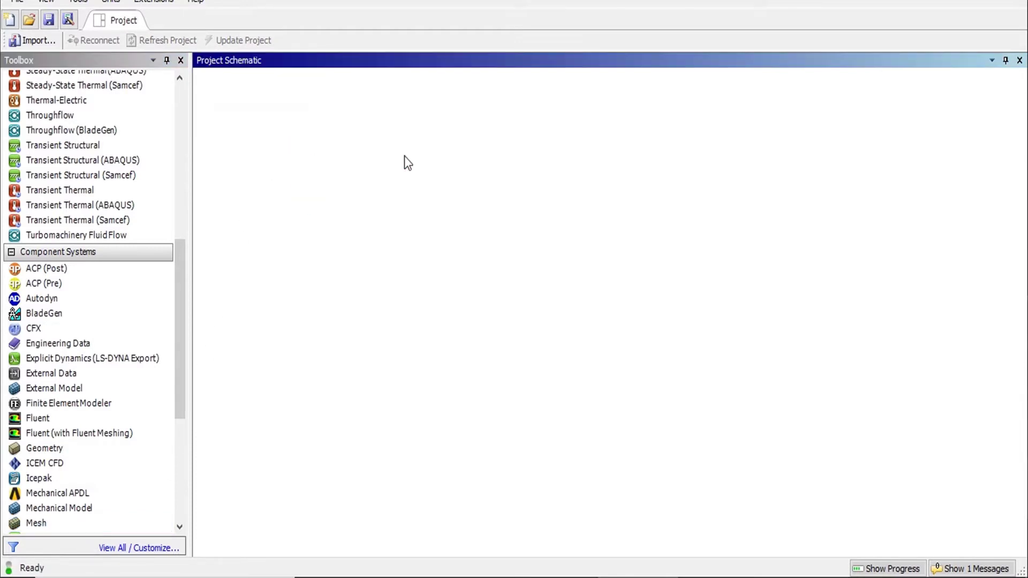
pyautogui.click(310, 131)
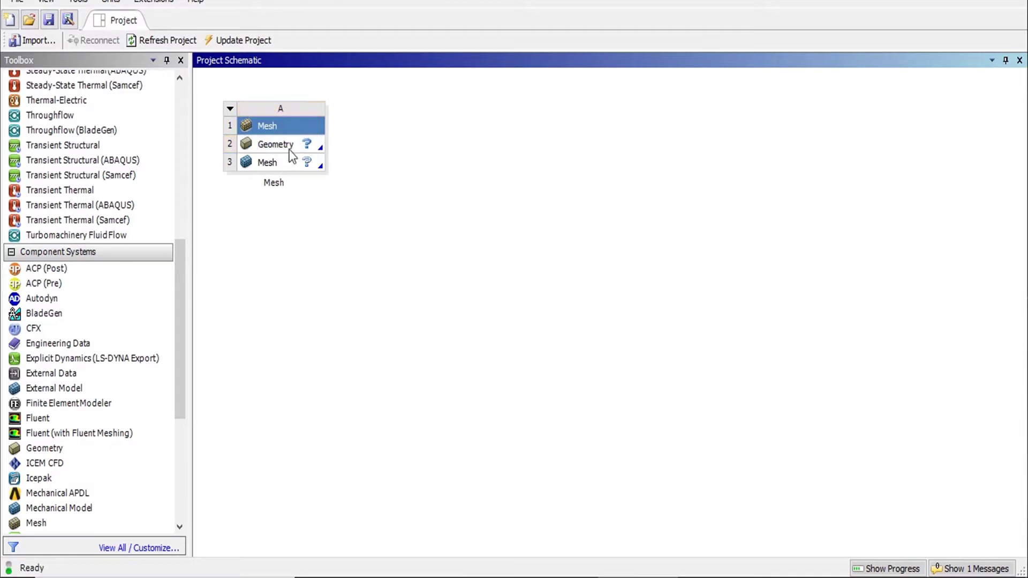
pyautogui.doubleClick(297, 146)
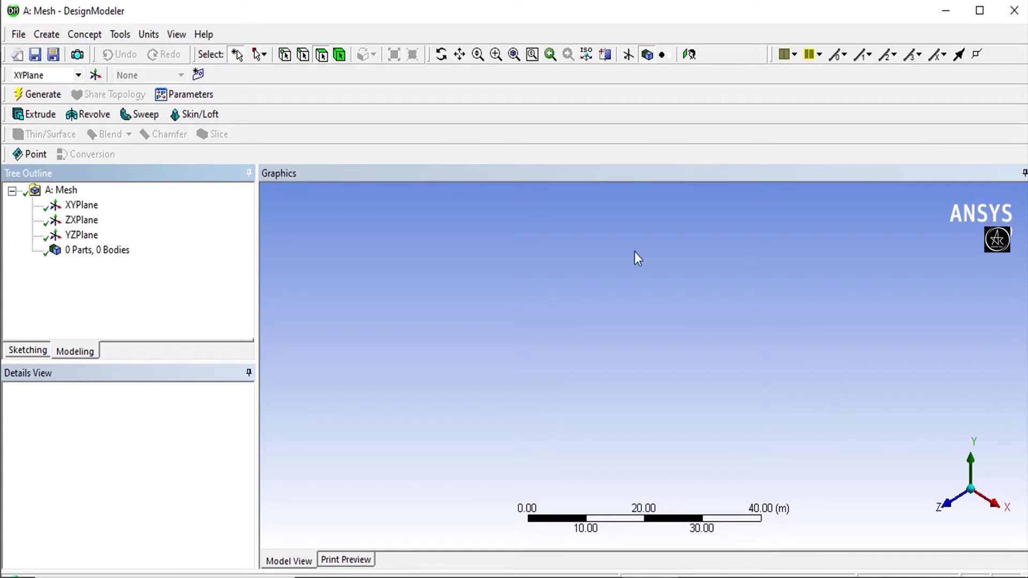
# - Look straight at the XYPlane and create a new sketch on it
pyautogui.rightClick(88, 207)
pyautogui.click(115, 216)
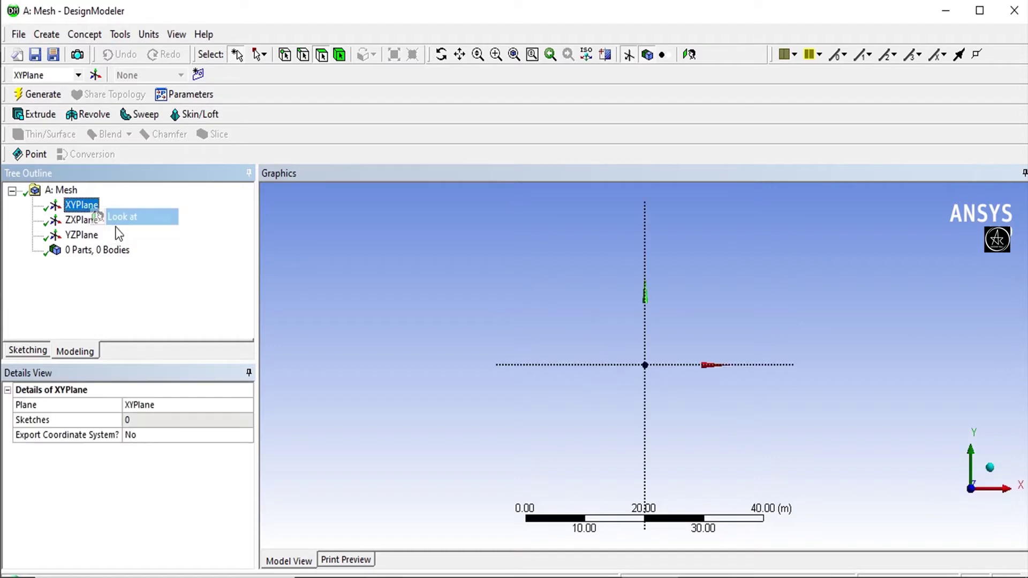
pyautogui.click(198, 74)
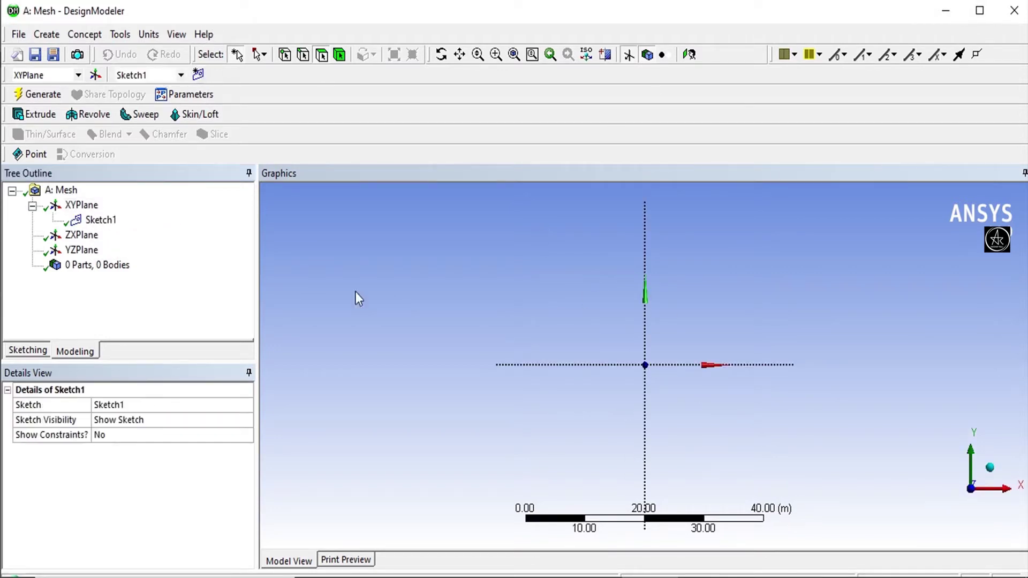
# - Generate construction points on the XYPlane from the coordinates file Symmetric_less_number_of_points.txt
pyautogui.click(16, 155)
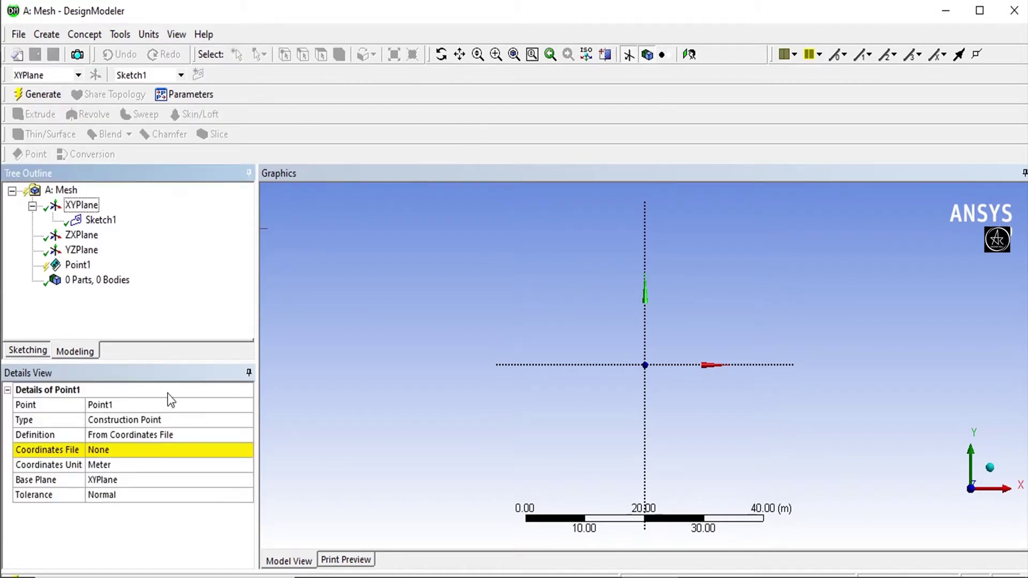
pyautogui.click(177, 433)
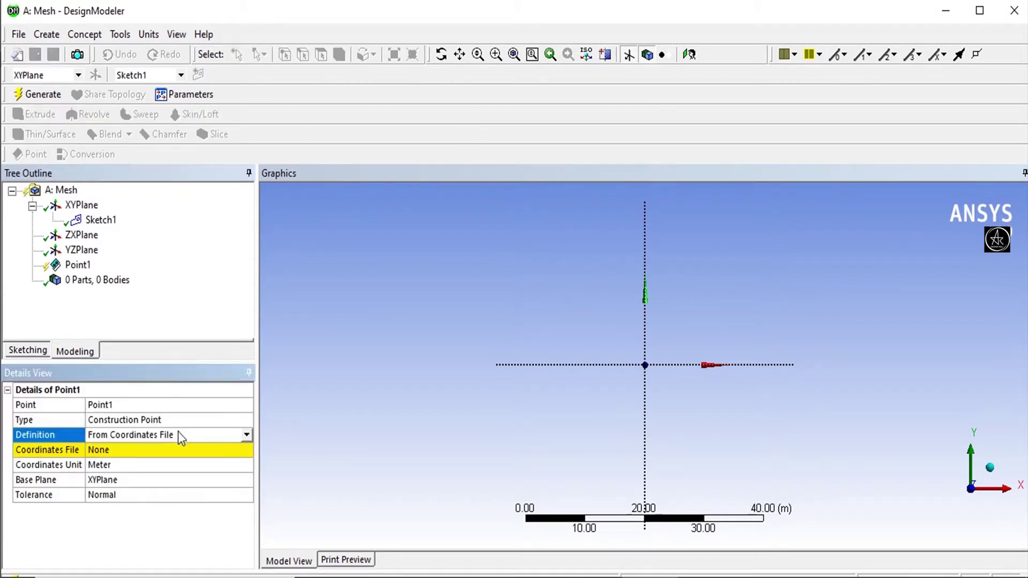
pyautogui.click(246, 435)
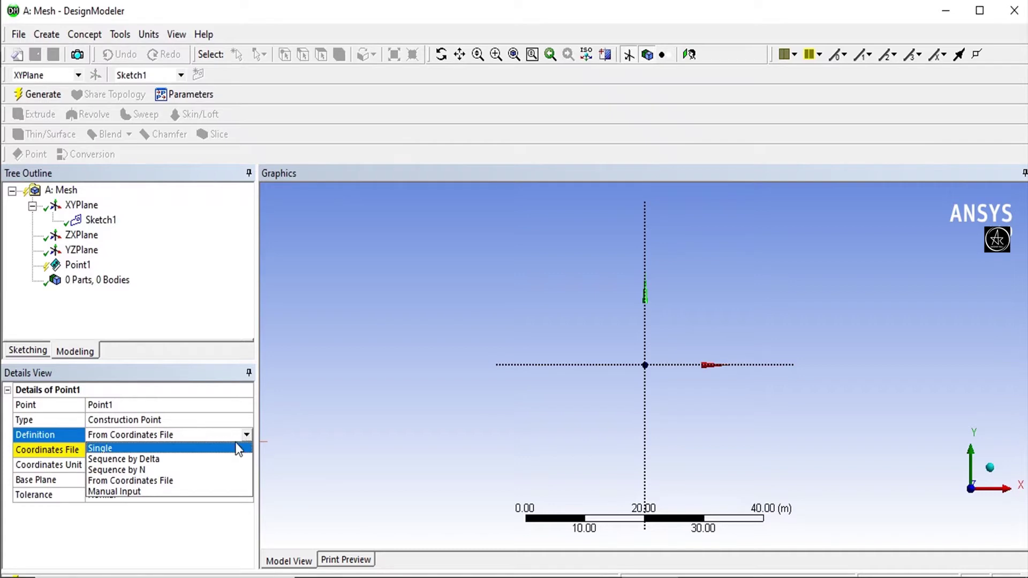
pyautogui.click(231, 435)
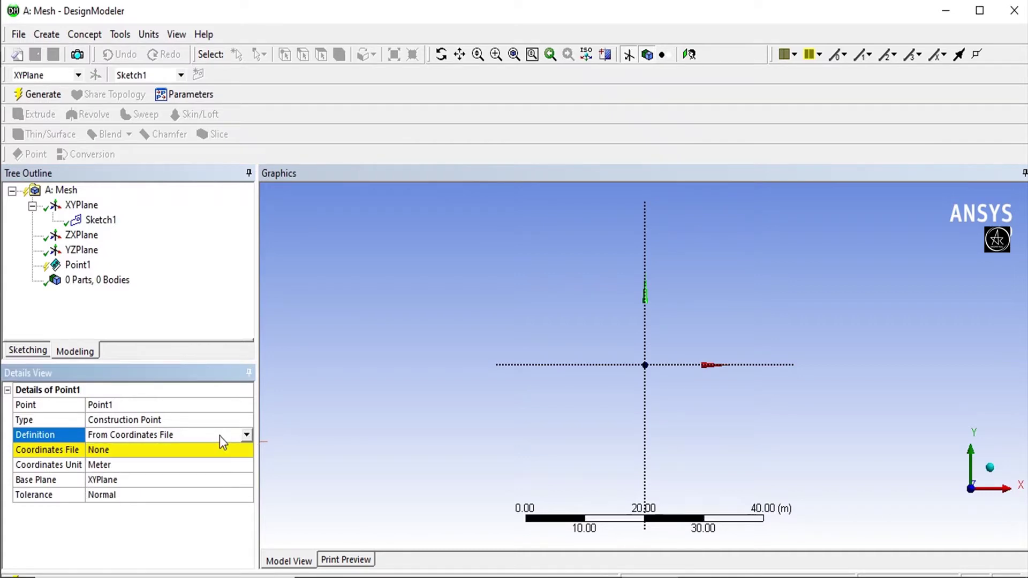
pyautogui.click(193, 453)
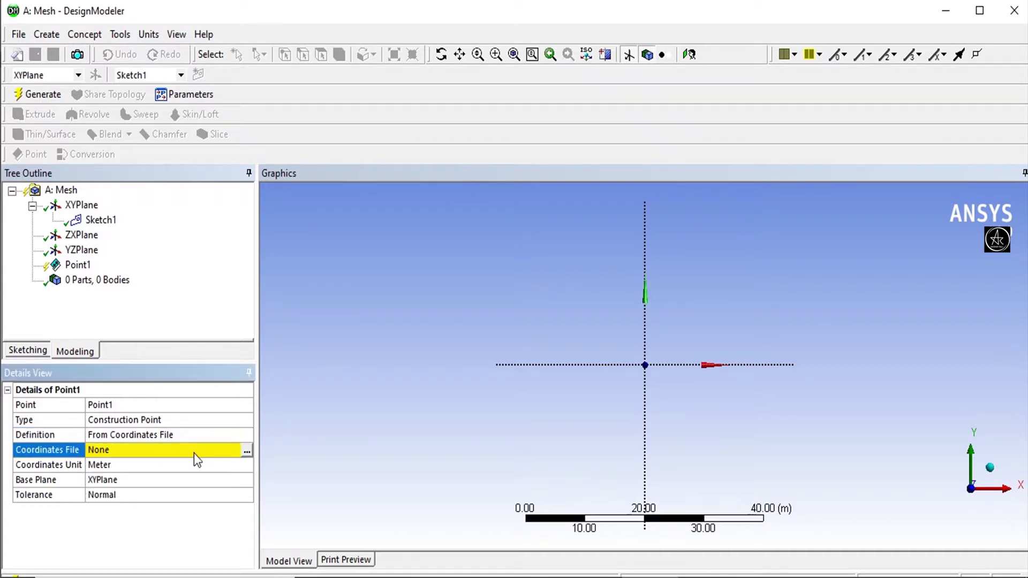
pyautogui.click(247, 451)
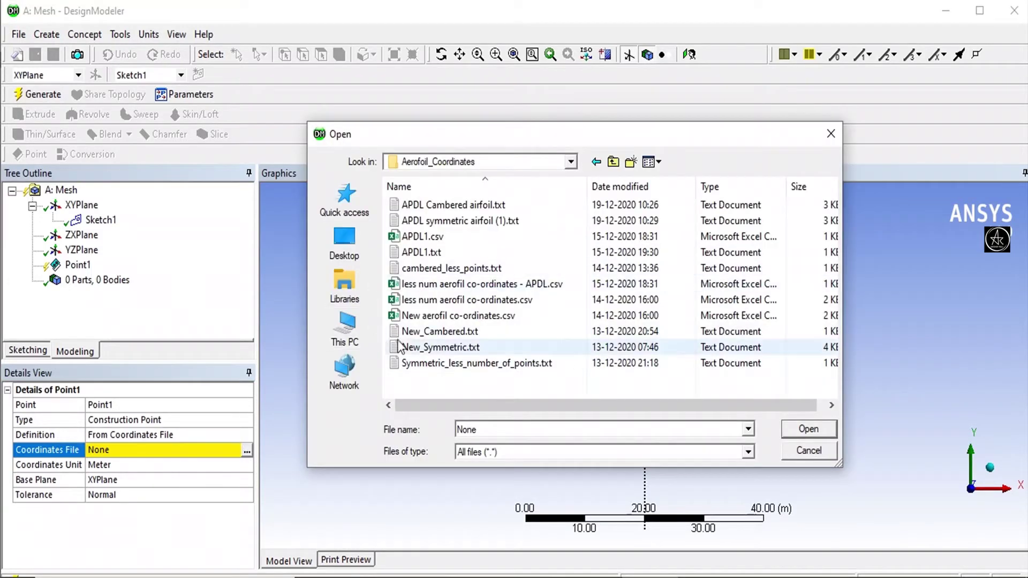
pyautogui.click(436, 352)
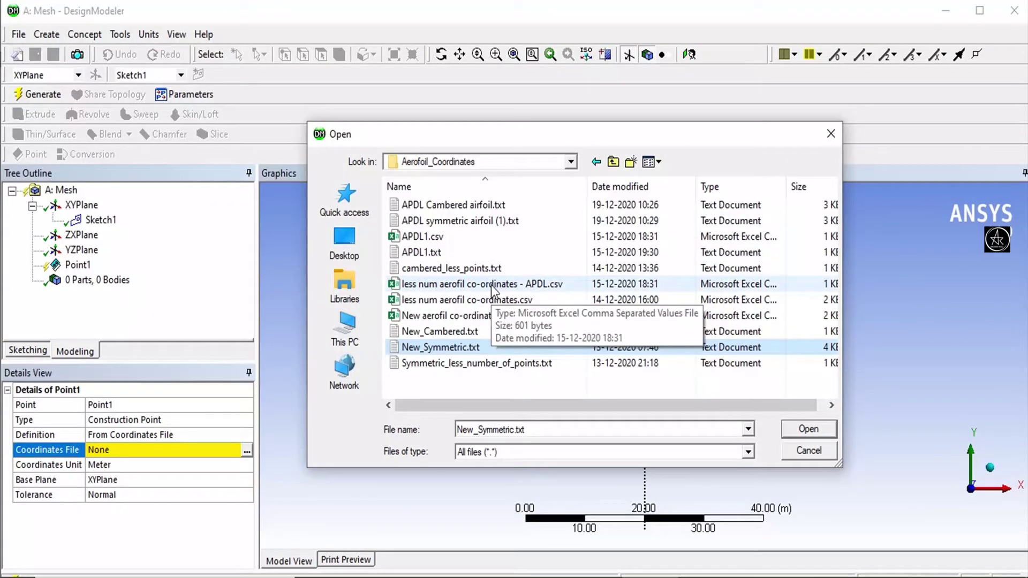
pyautogui.click(474, 365)
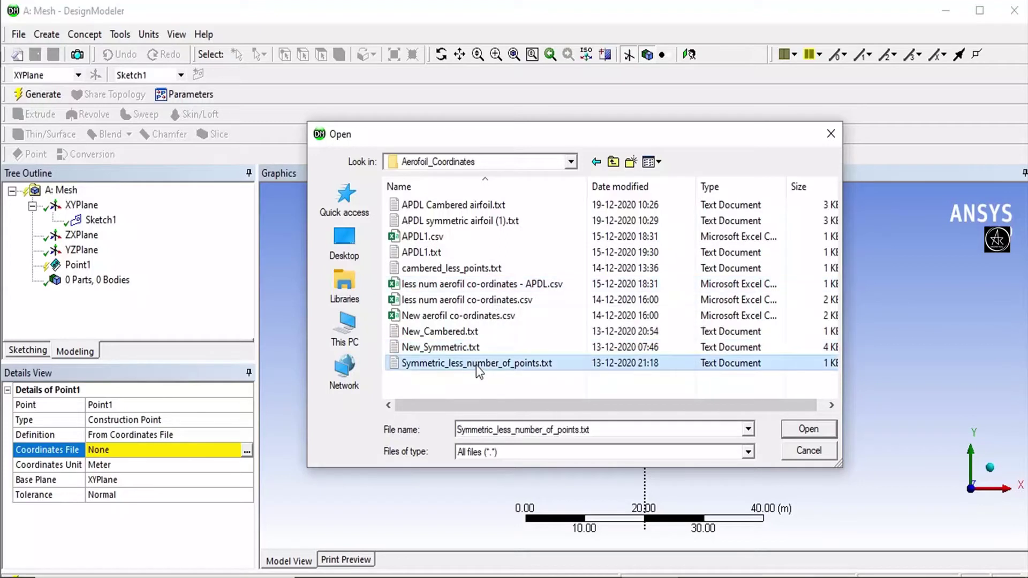
pyautogui.click(809, 429)
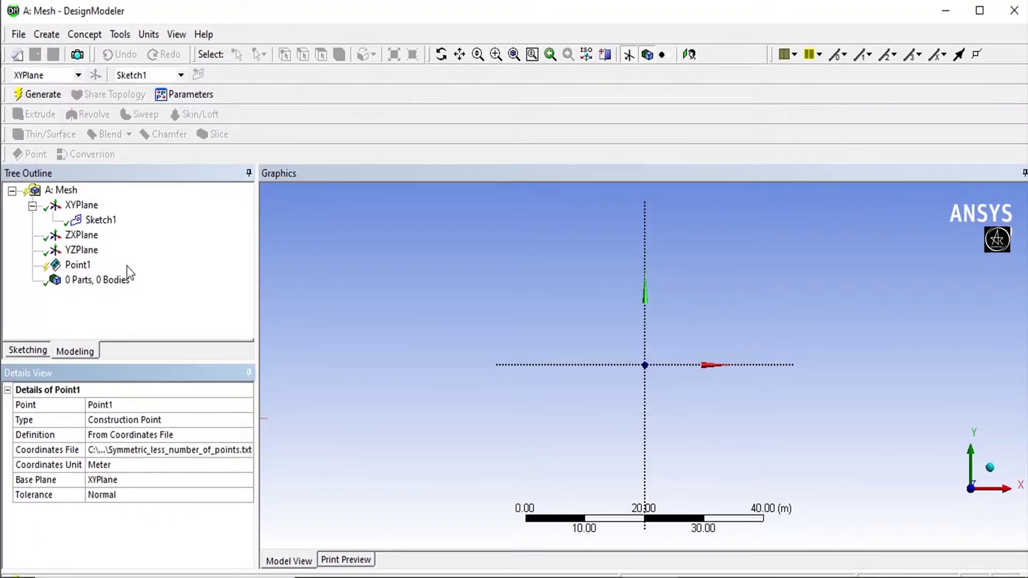
pyautogui.click(38, 95)
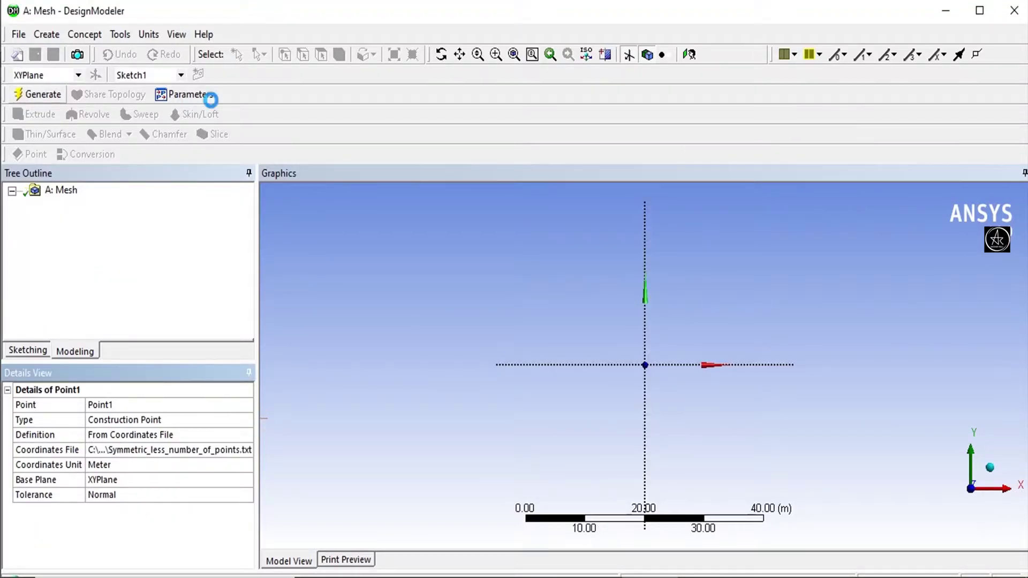
# - Start a 3D Curve through selected points, picking the rear upper-surface airfoil points in order from the trailing edge forward
pyautogui.scroll(15, 662, 292)
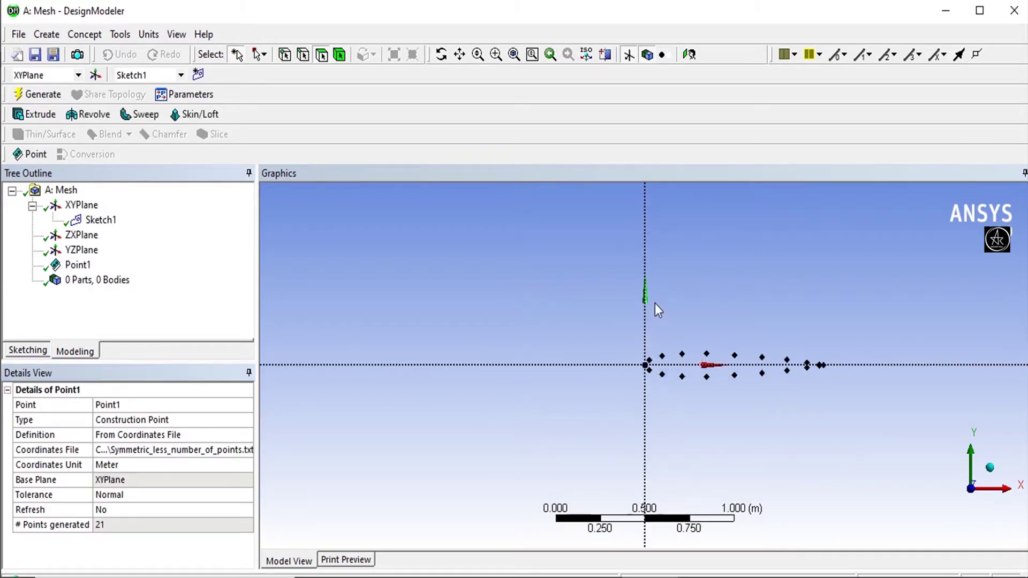
pyautogui.scroll(1, 656, 301)
pyautogui.keyDown('ctrl'); pyautogui.moveTo(730, 275); pyautogui.dragTo(437, 271, button='middle'); pyautogui.keyUp('ctrl')
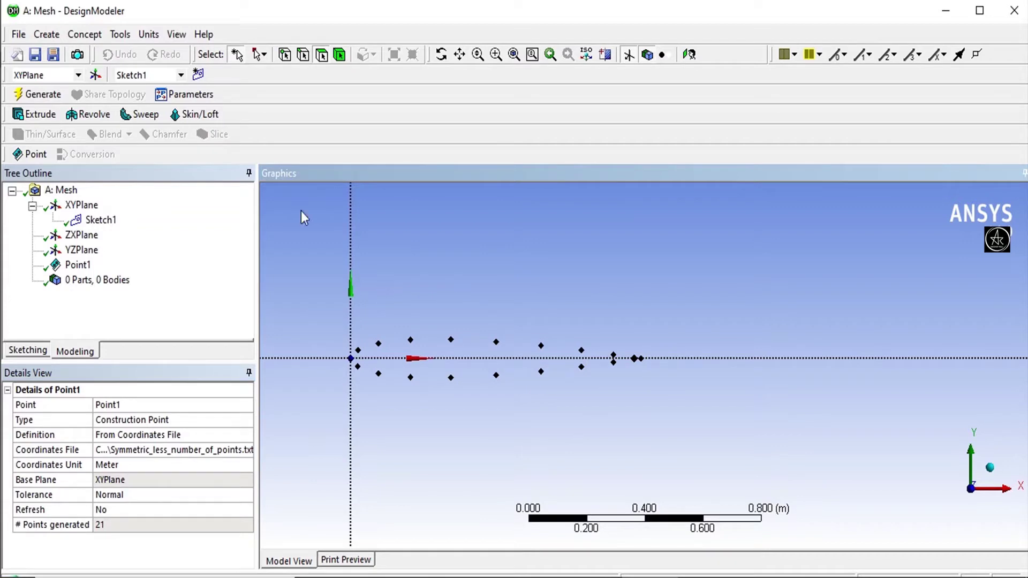
pyautogui.click(85, 34)
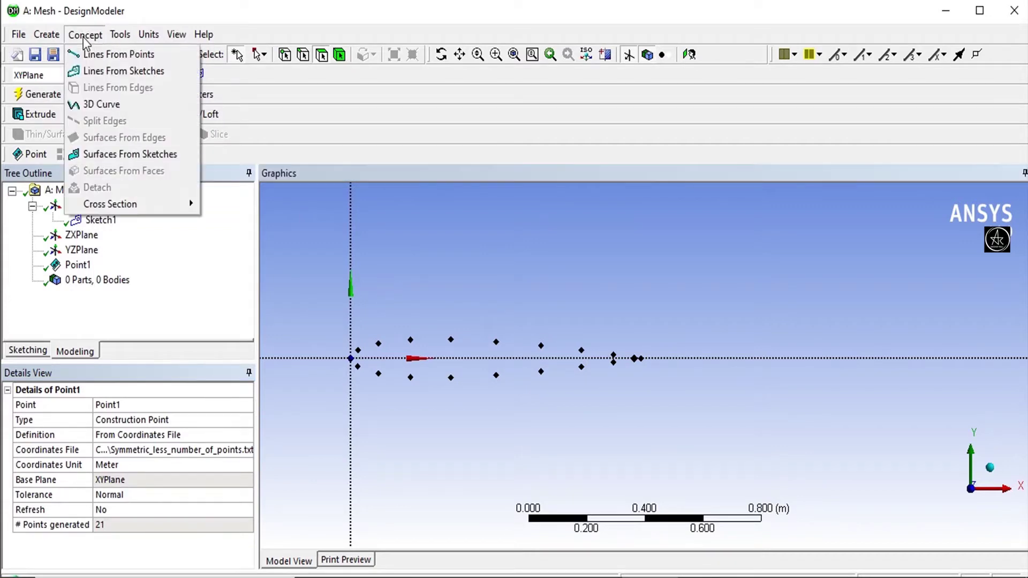
pyautogui.click(102, 104)
pyautogui.scroll(8, 658, 359)
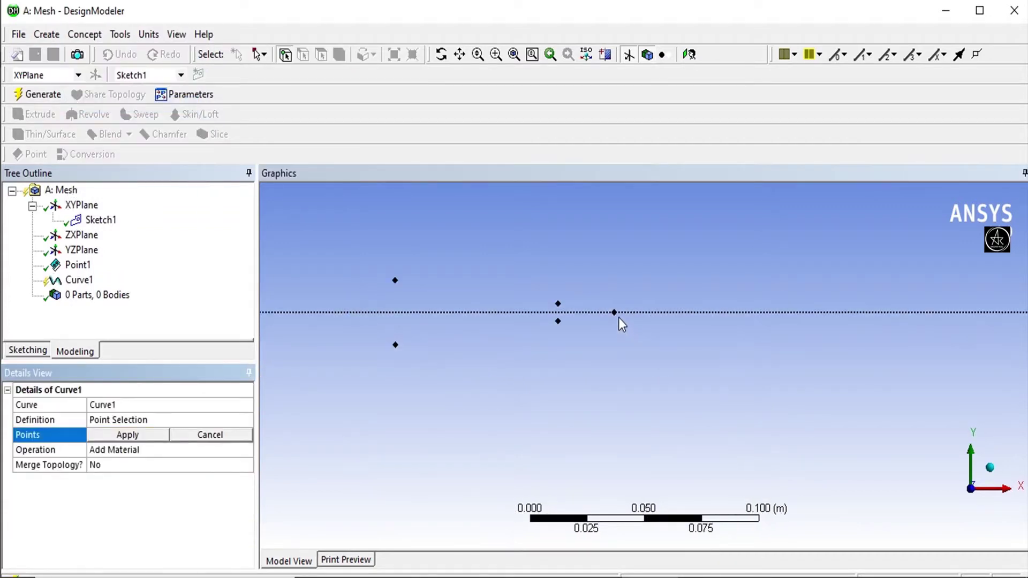
pyautogui.click(616, 313)
pyautogui.keyDown('ctrl'); pyautogui.click(557, 308); pyautogui.keyUp('ctrl')
pyautogui.keyDown('ctrl'); pyautogui.click(395, 280); pyautogui.keyUp('ctrl')
pyautogui.scroll(-1, 393, 282)
pyautogui.scroll(-1, 393, 282)
pyautogui.scroll(-1, 386, 304)
pyautogui.keyDown('ctrl'); pyautogui.click(421, 323); pyautogui.keyUp('ctrl')
pyautogui.keyDown('ctrl'); pyautogui.click(324, 316); pyautogui.keyUp('ctrl')
# - Continue the 3D curve through the remaining upper-surface points up to the leading edge
pyautogui.scroll(-1, 325, 319)
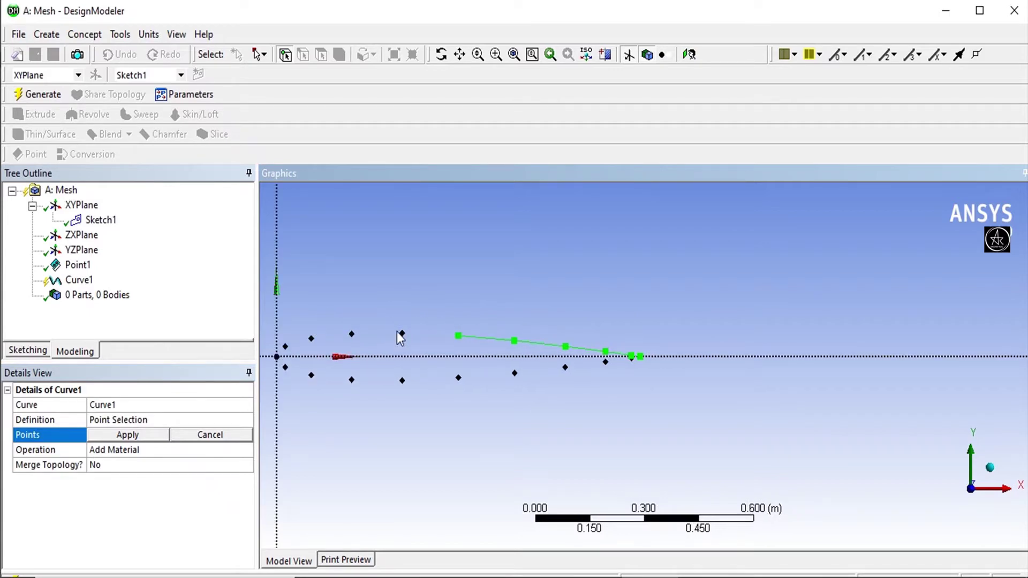
pyautogui.keyDown('ctrl'); pyautogui.click(402, 334); pyautogui.keyUp('ctrl')
pyautogui.keyDown('ctrl'); pyautogui.click(351, 334); pyautogui.keyUp('ctrl')
pyautogui.keyDown('ctrl'); pyautogui.click(311, 338); pyautogui.keyUp('ctrl')
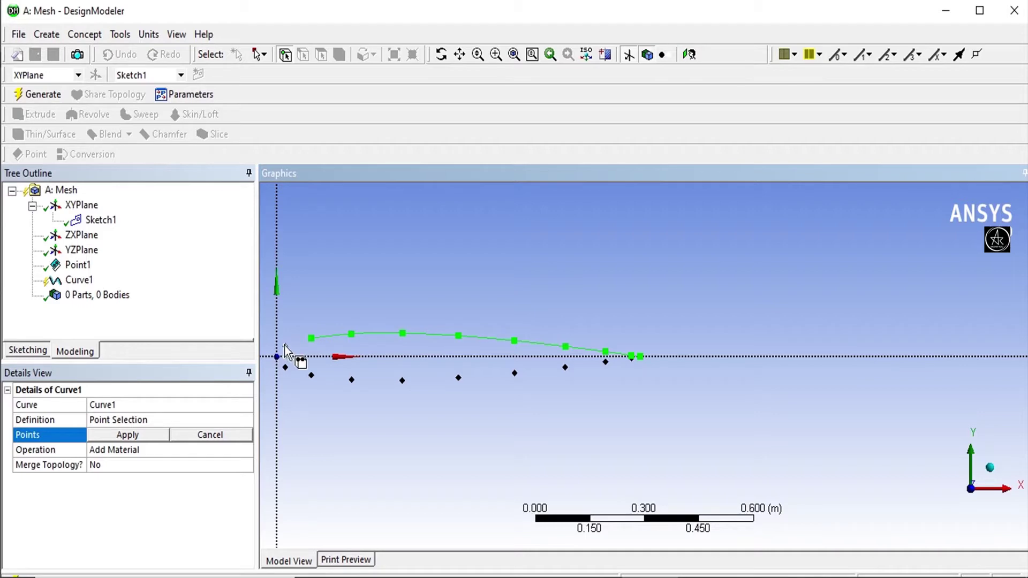
pyautogui.keyDown('ctrl'); pyautogui.click(286, 347); pyautogui.keyUp('ctrl')
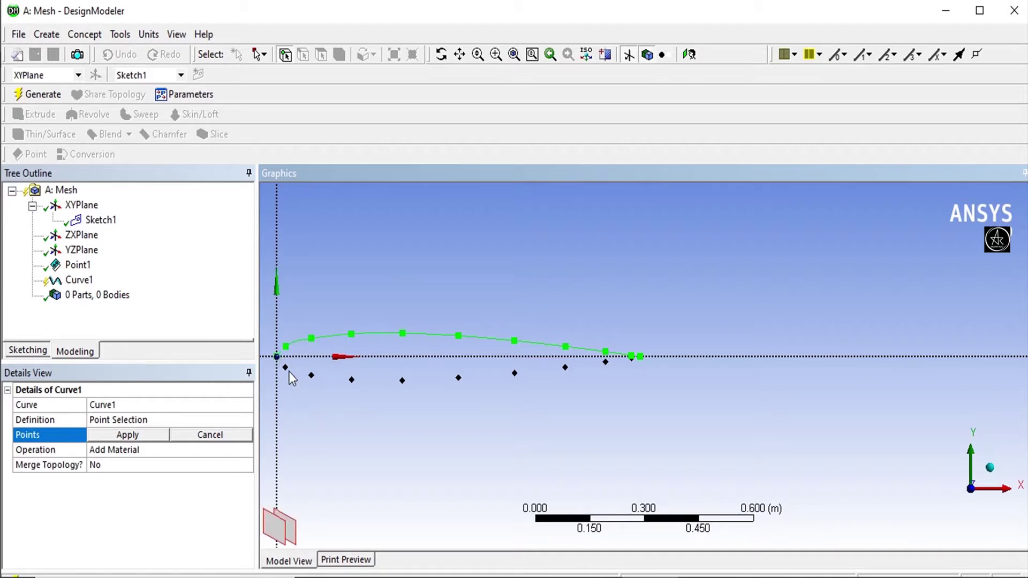
# - Extend the 3D curve along the lower-surface points from the leading edge back to the last point before the trailing edge
pyautogui.keyDown('ctrl'); pyautogui.click(286, 367); pyautogui.keyUp('ctrl')
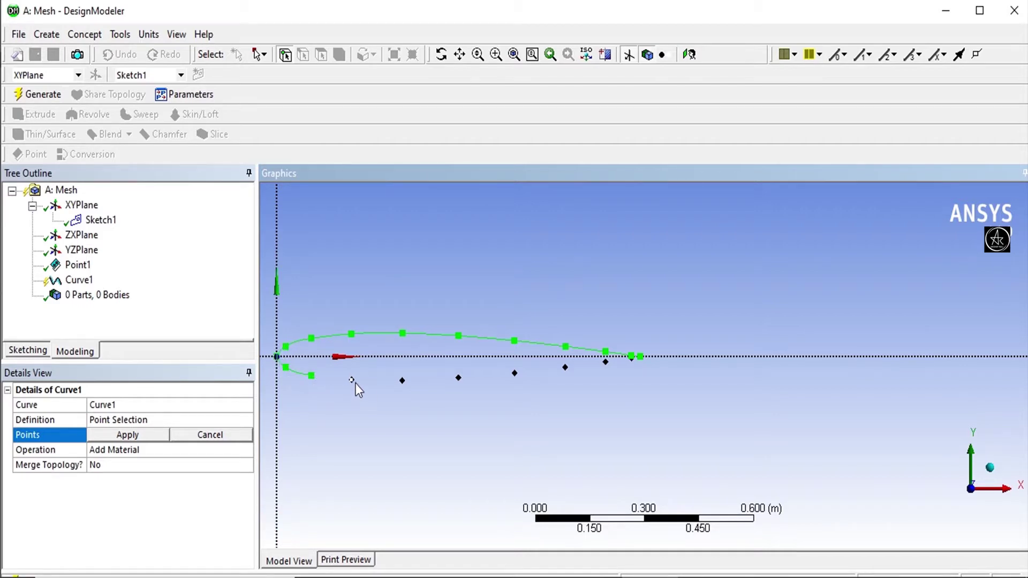
pyautogui.keyDown('ctrl'); pyautogui.click(402, 381); pyautogui.keyUp('ctrl')
pyautogui.keyDown('ctrl'); pyautogui.click(516, 374); pyautogui.keyUp('ctrl')
pyautogui.scroll(10, 570, 368)
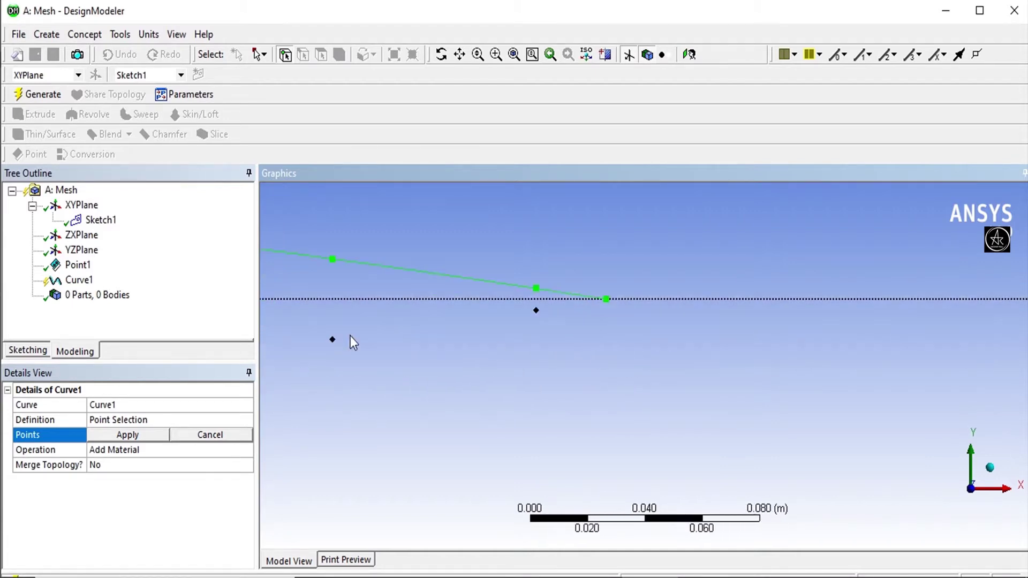
pyautogui.keyDown('ctrl'); pyautogui.click(332, 340); pyautogui.keyUp('ctrl')
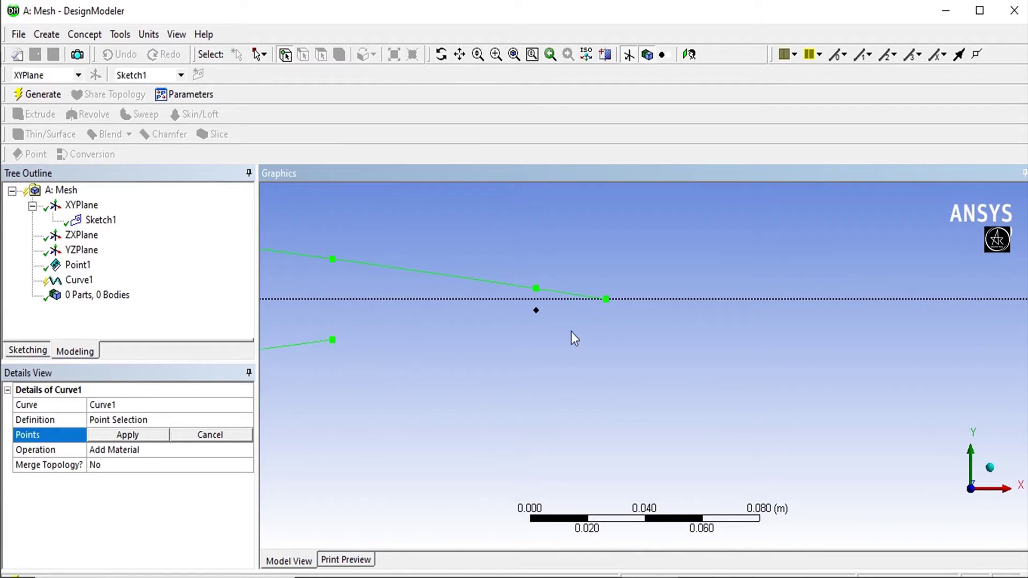
pyautogui.keyDown('ctrl'); pyautogui.click(537, 311); pyautogui.keyUp('ctrl')
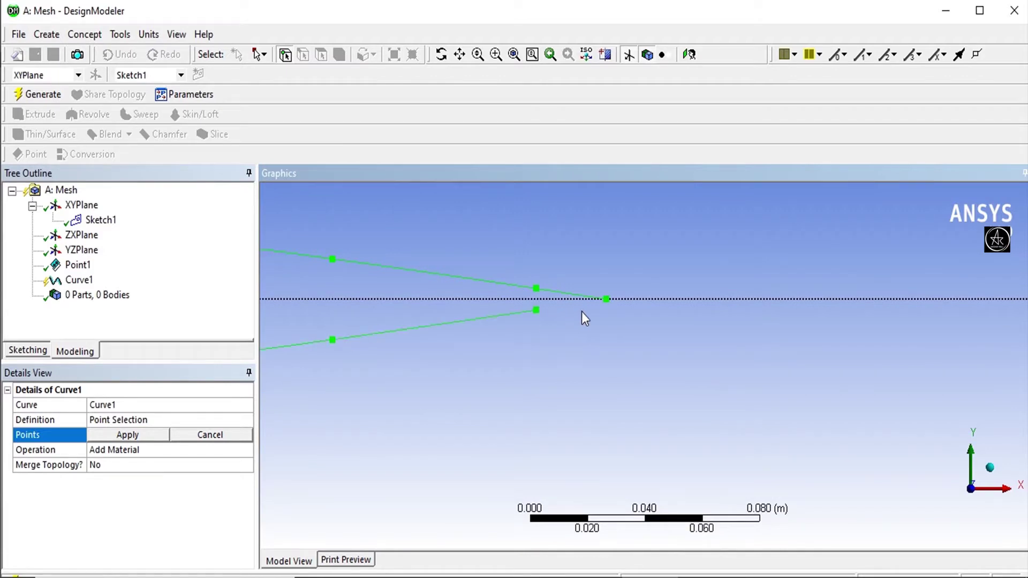
# - Close the curve at the trailing edge, apply the point selection and generate the airfoil curve
pyautogui.rightClick(609, 298)
pyautogui.click(643, 343)
pyautogui.scroll(-5, 597, 288)
pyautogui.click(163, 438)
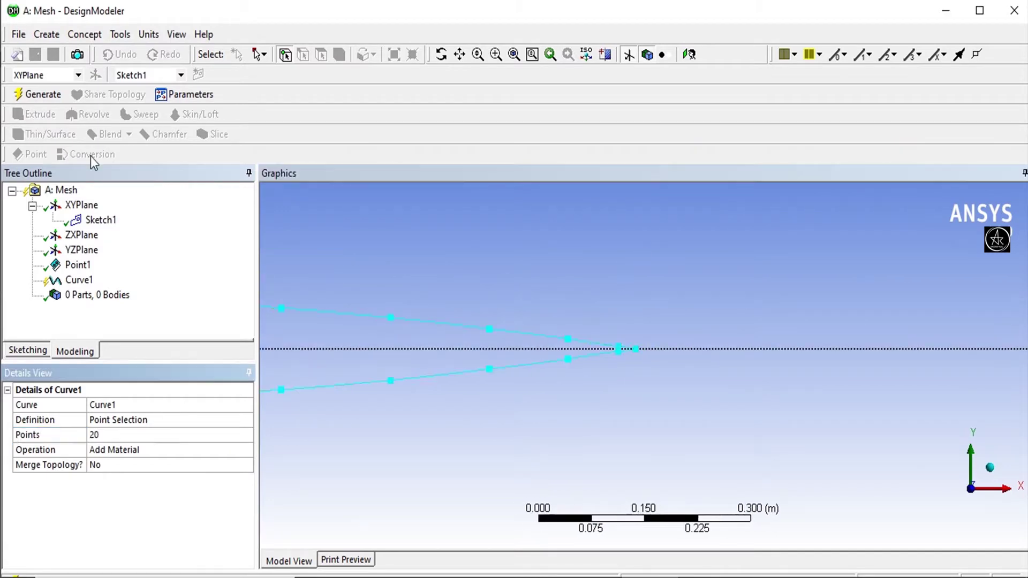
pyautogui.click(39, 97)
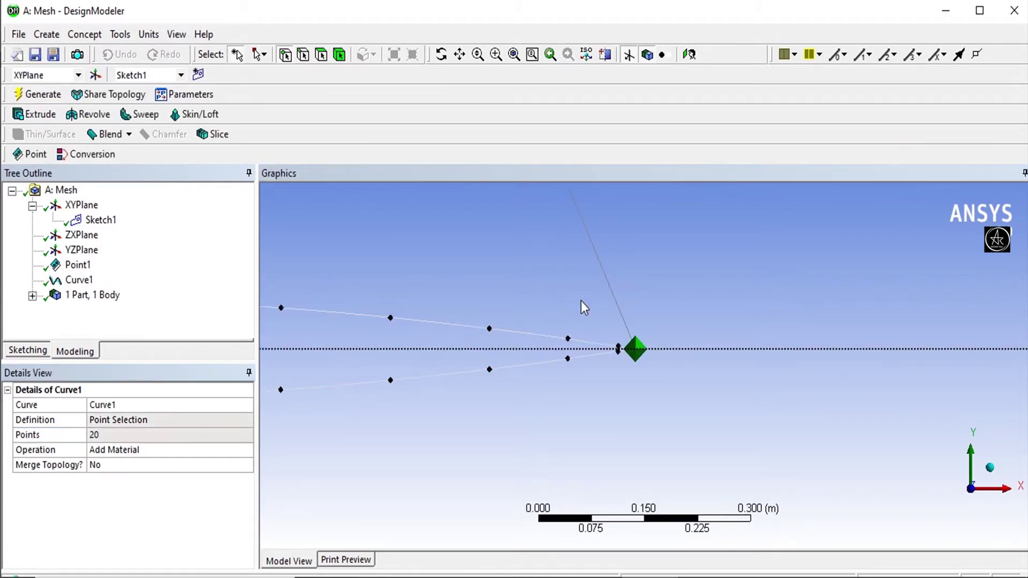
# - Turn off the display of cross section alignments for the airfoil line body
pyautogui.click(176, 34)
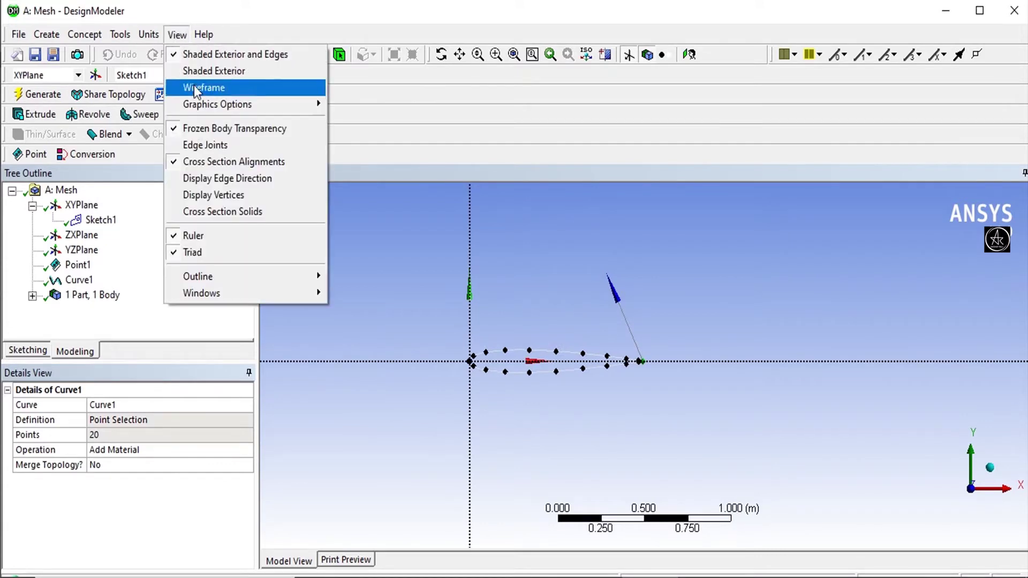
pyautogui.click(206, 167)
pyautogui.scroll(5, 664, 391)
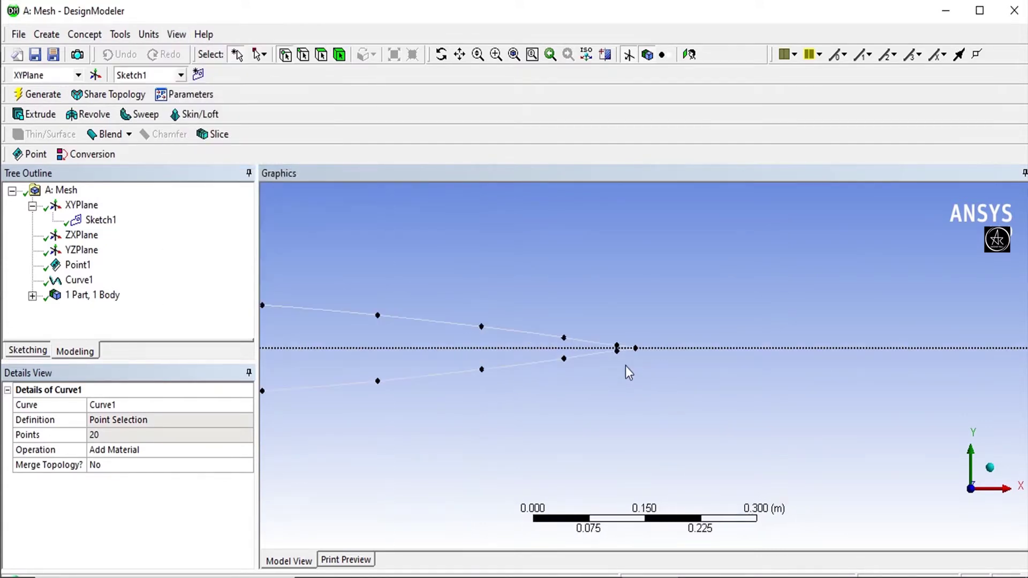
pyautogui.scroll(-2, 671, 370)
pyautogui.scroll(-2, 571, 332)
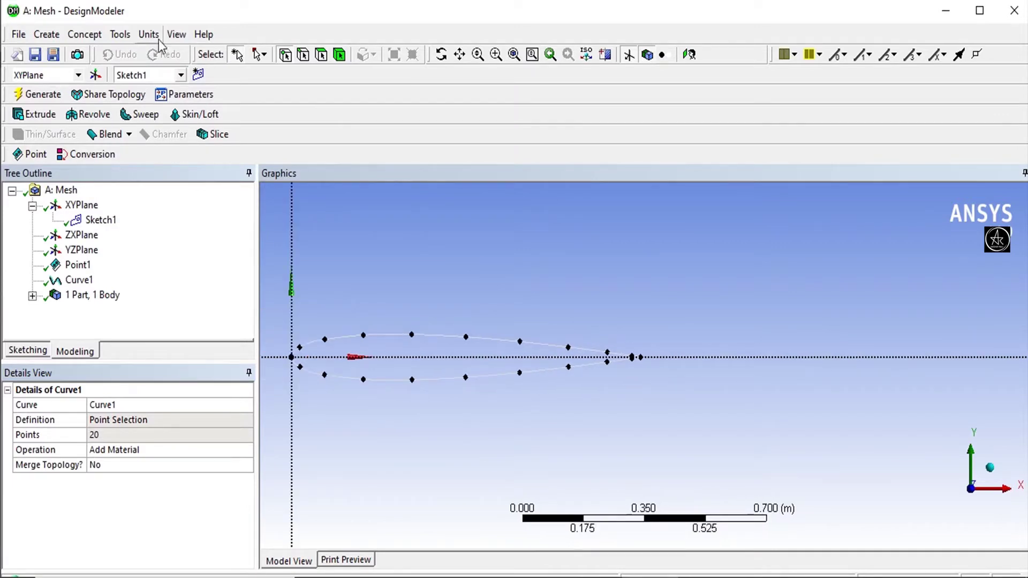
# - Create a surface from the closed airfoil curve edge using Surfaces From Edges, apply the selection and generate it
pyautogui.click(85, 35)
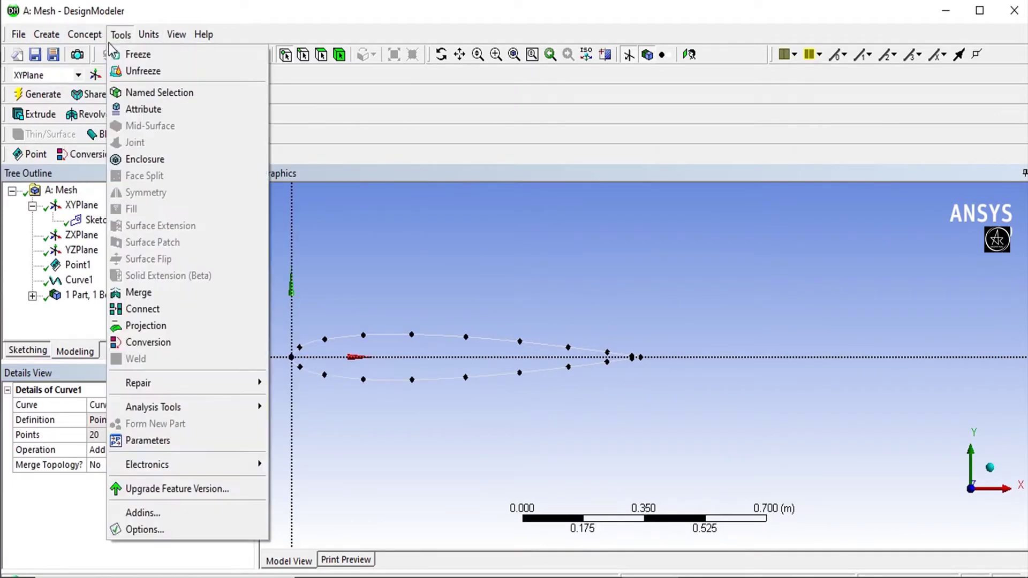
pyautogui.click(107, 138)
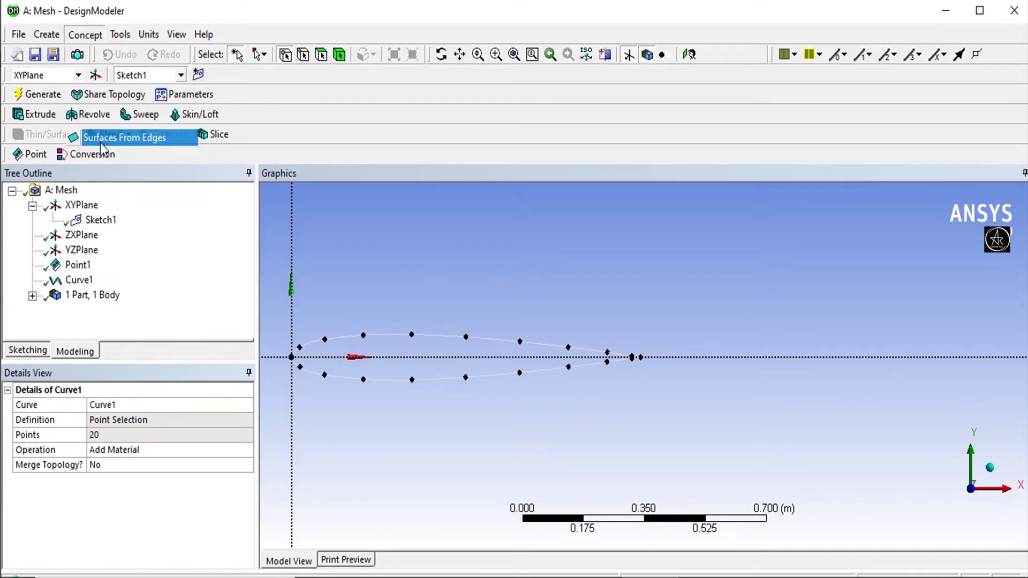
pyautogui.click(397, 333)
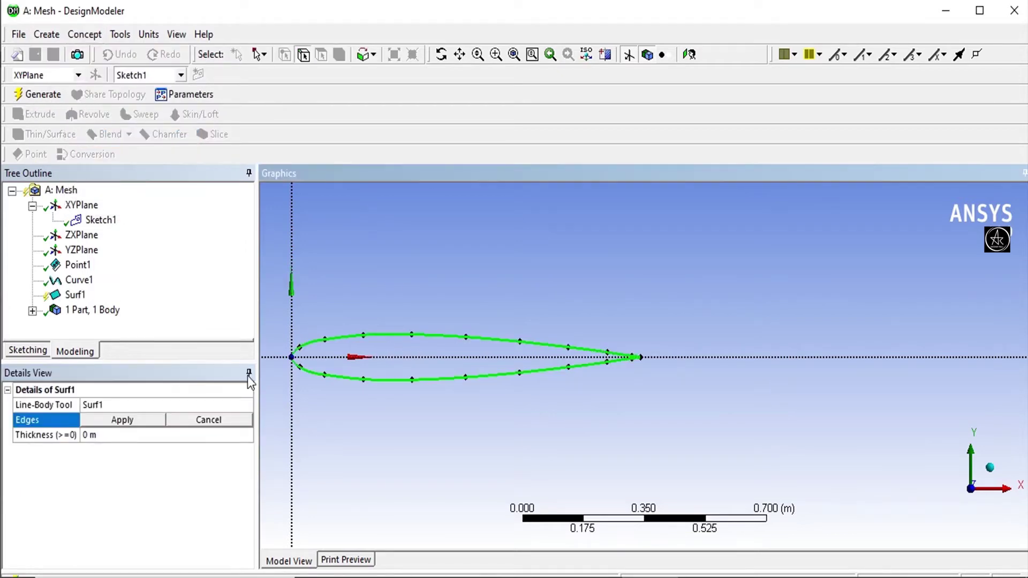
pyautogui.click(159, 425)
pyautogui.click(50, 95)
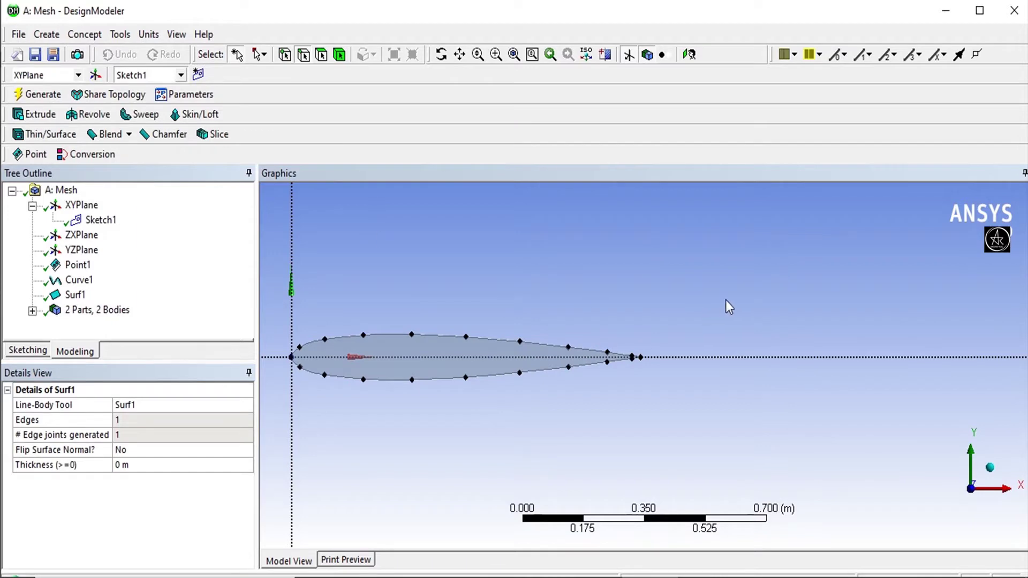
pyautogui.scroll(-2, 725, 300)
pyautogui.scroll(-1, 528, 301)
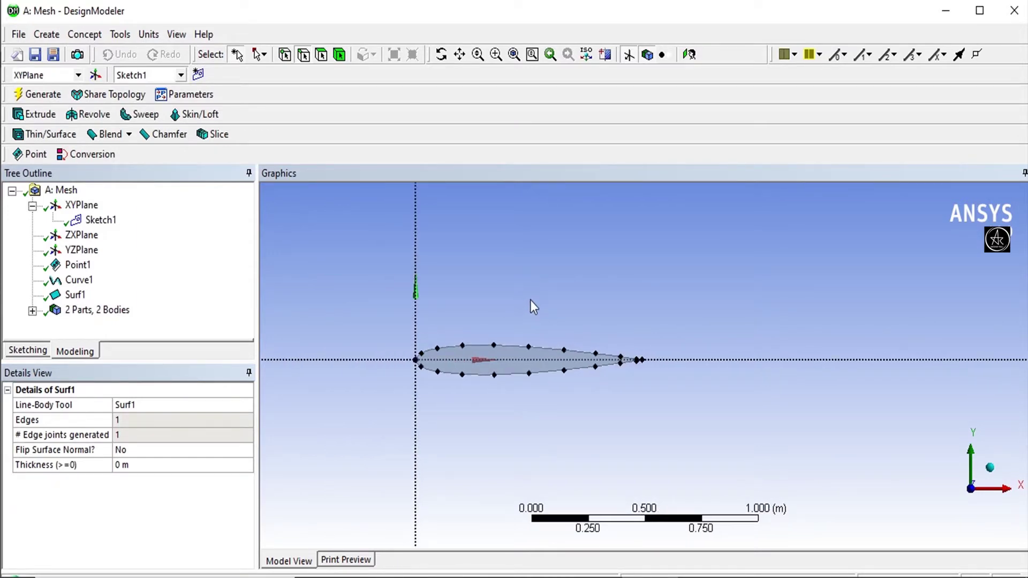
pyautogui.scroll(-3, 531, 300)
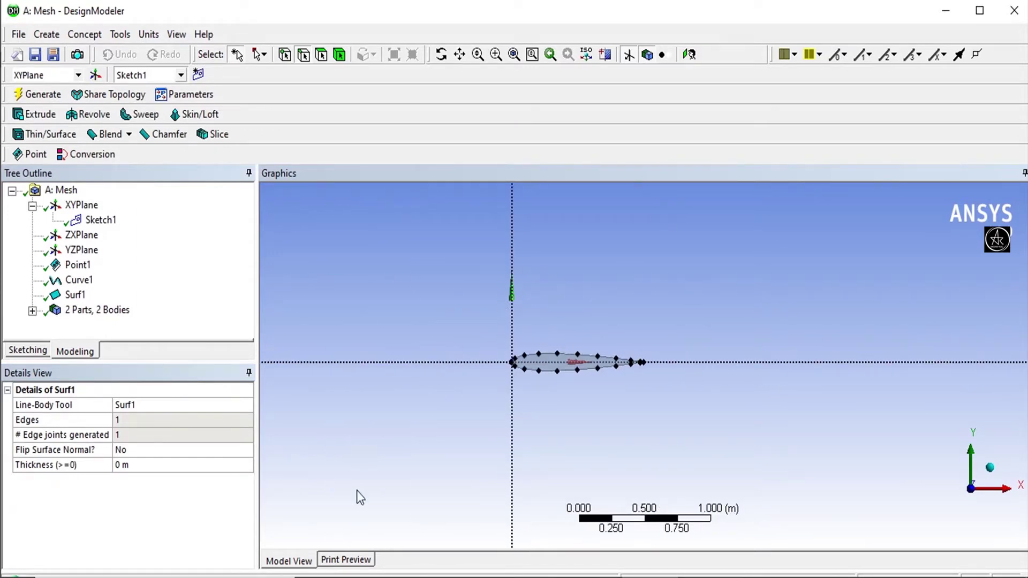
pyautogui.scroll(3, 548, 284)
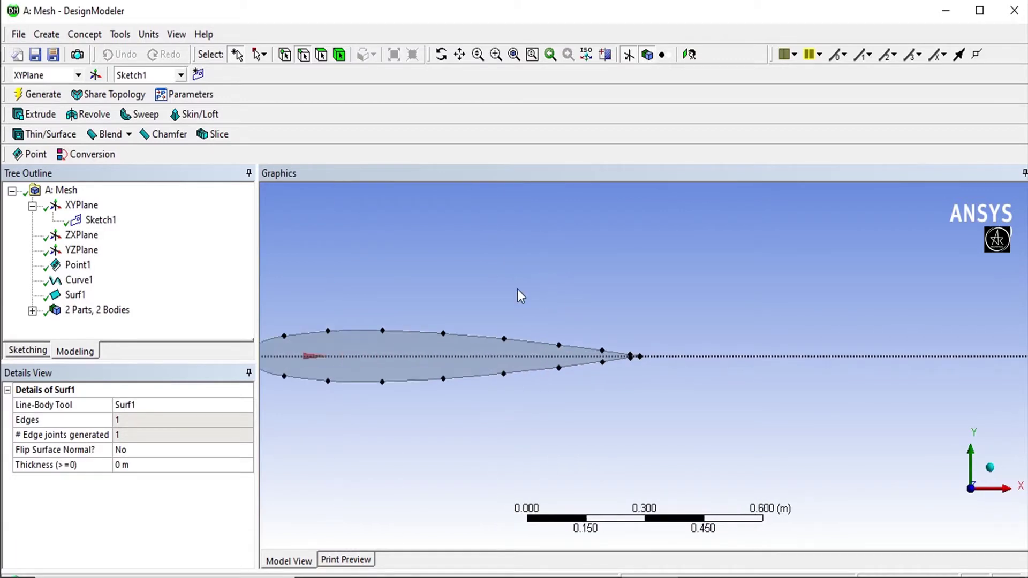
pyautogui.scroll(-1, 426, 292)
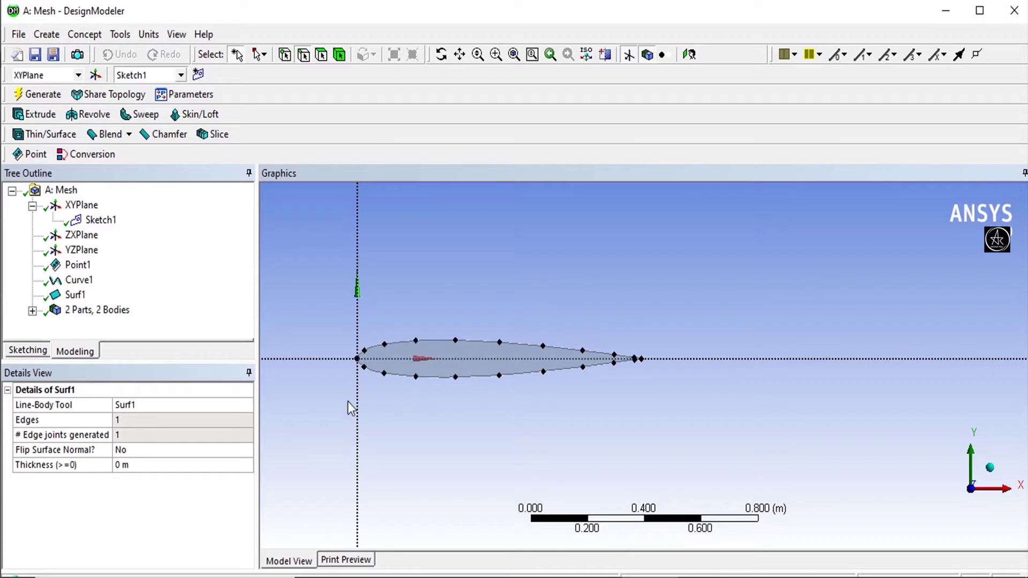
pyautogui.scroll(3, 644, 358)
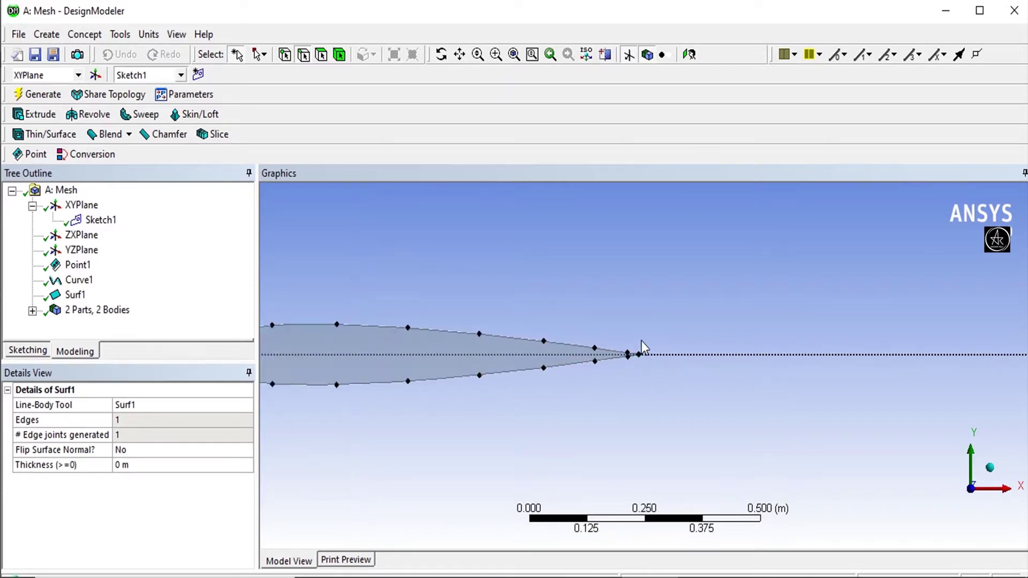
pyautogui.scroll(-2, 646, 328)
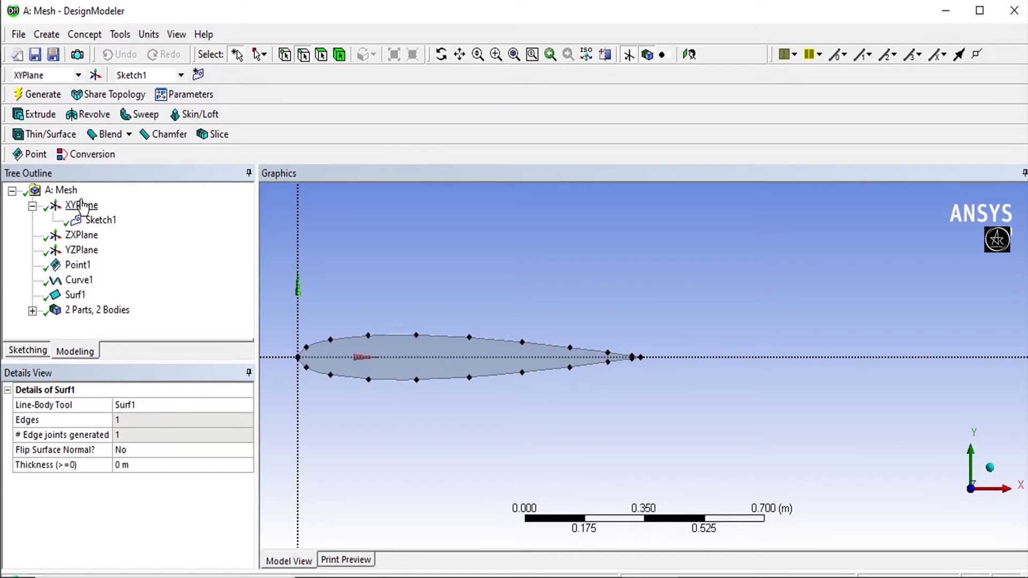
# - Create a new plane based on XYPlane with an Offset X transform of 1 m and generate it
pyautogui.click(95, 75)
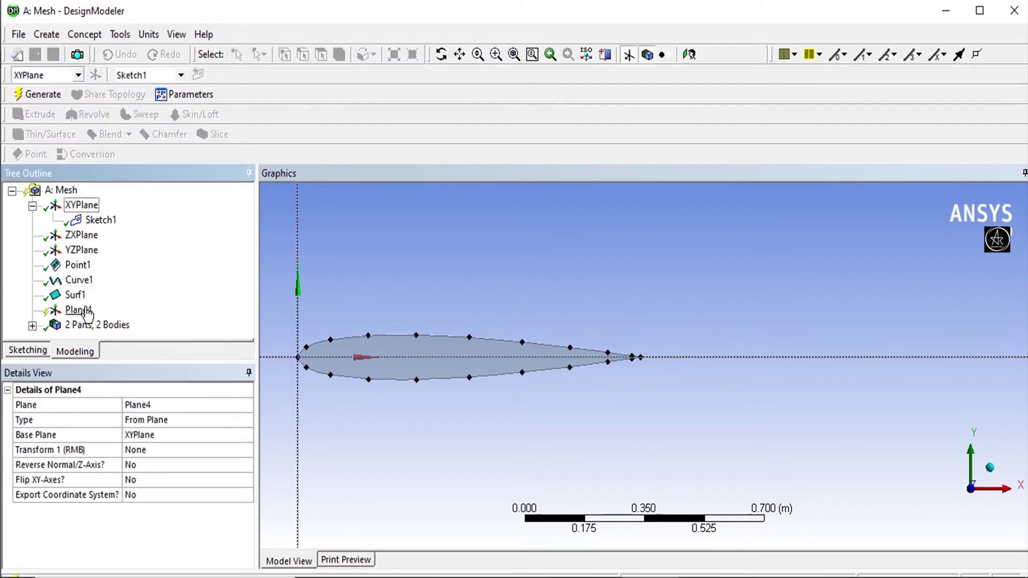
pyautogui.click(196, 453)
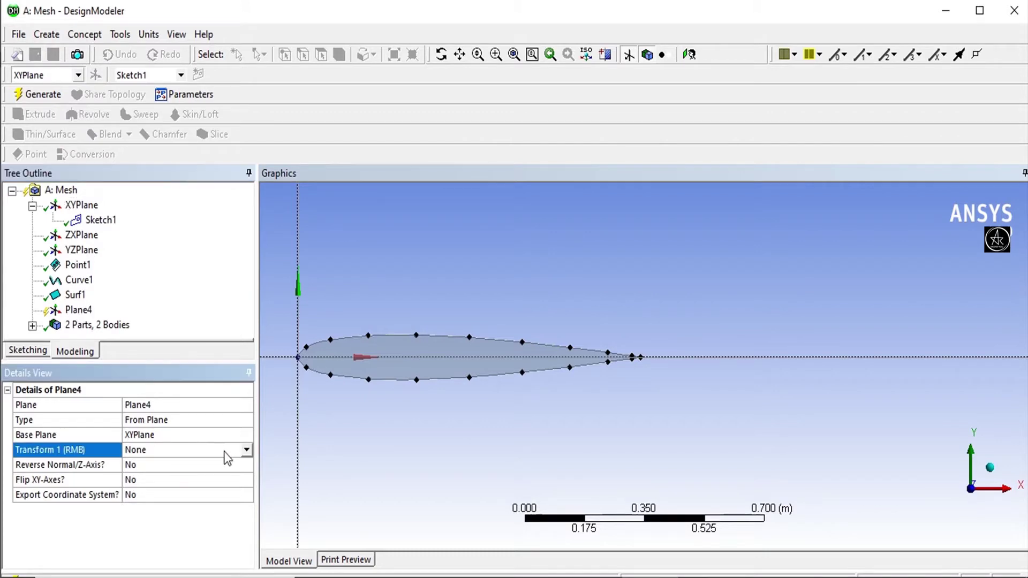
pyautogui.click(246, 451)
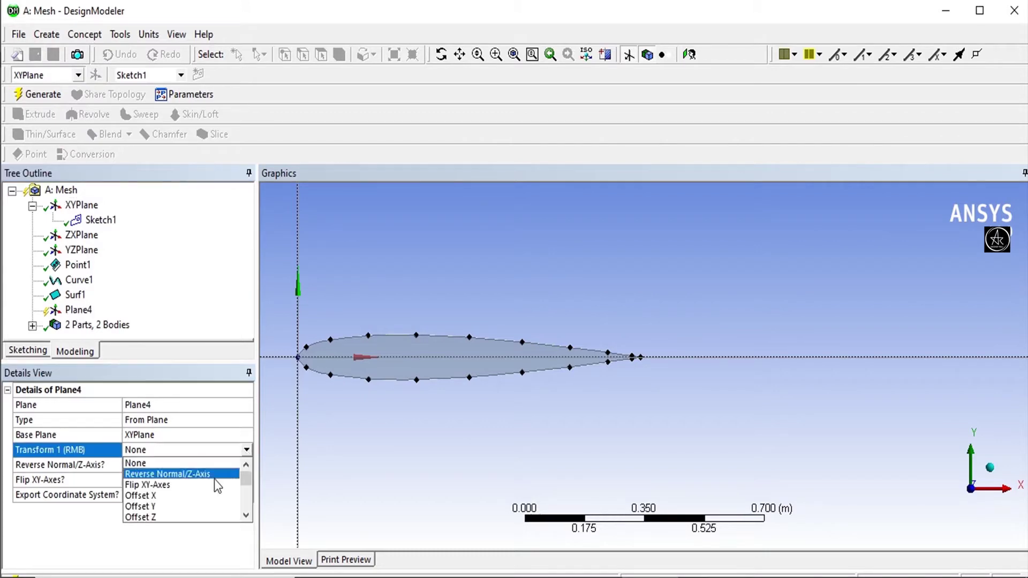
pyautogui.click(174, 495)
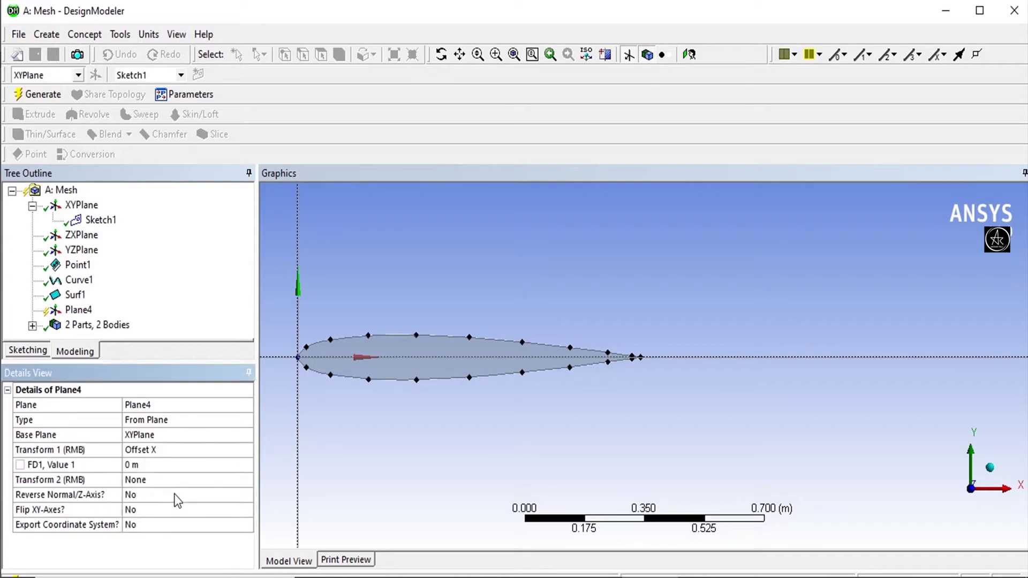
pyautogui.click(174, 466)
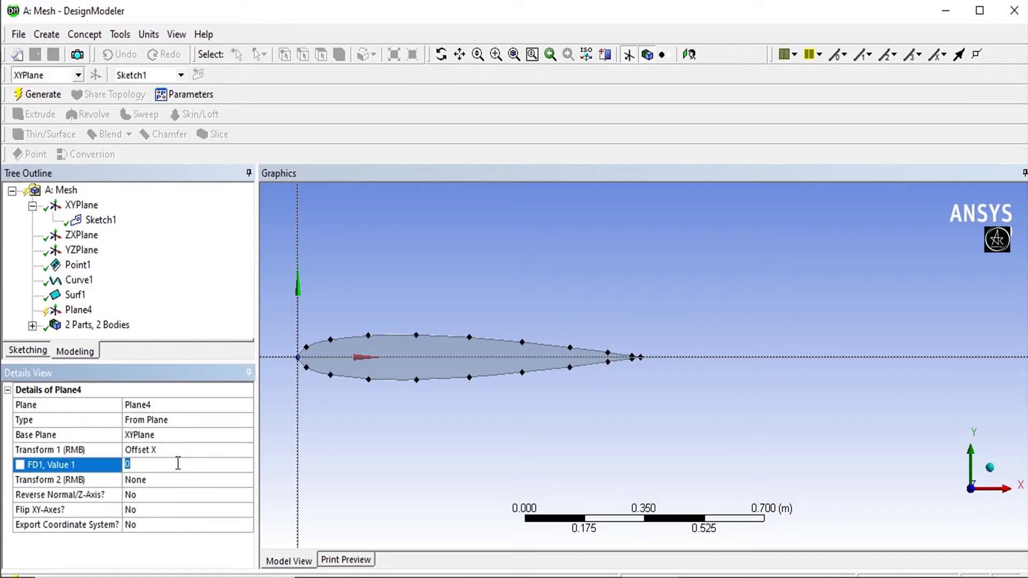
pyautogui.write('1')
pyautogui.press('Return')
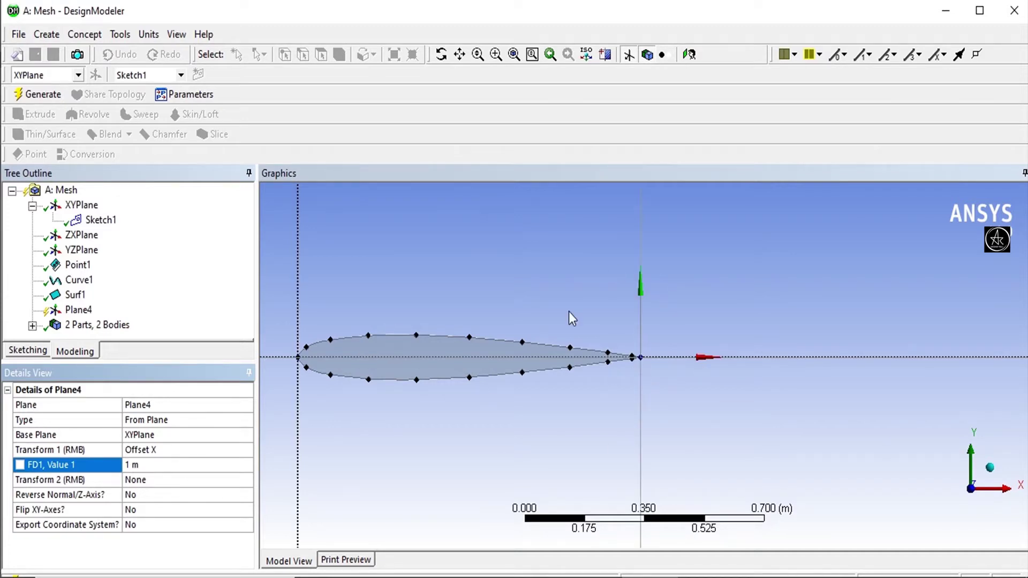
pyautogui.click(34, 95)
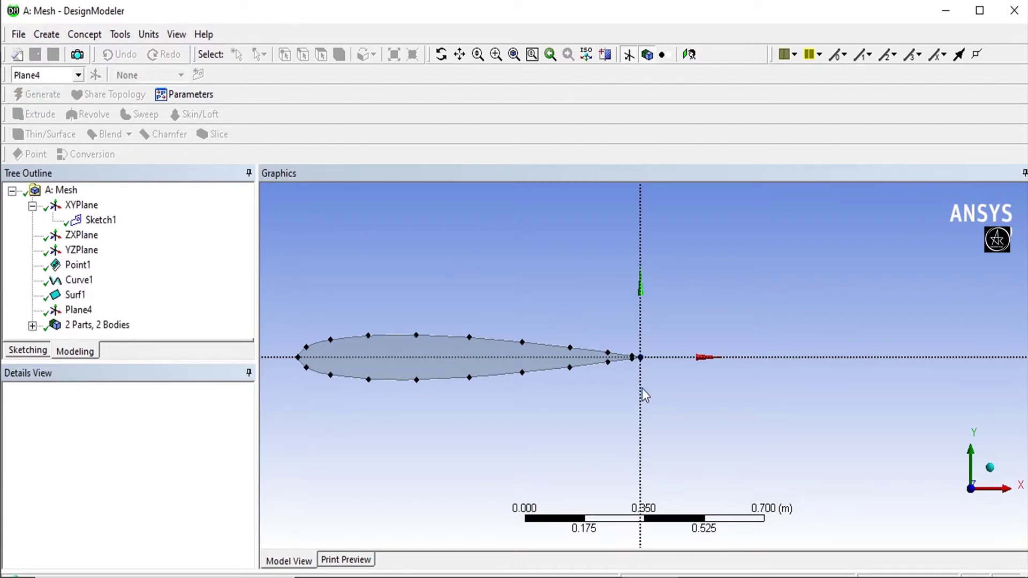
# - Add a new sketch on the offset plane at the airfoil's trailing edge and enter sketching mode
pyautogui.scroll(-8, 666, 369)
pyautogui.scroll(-1, 664, 328)
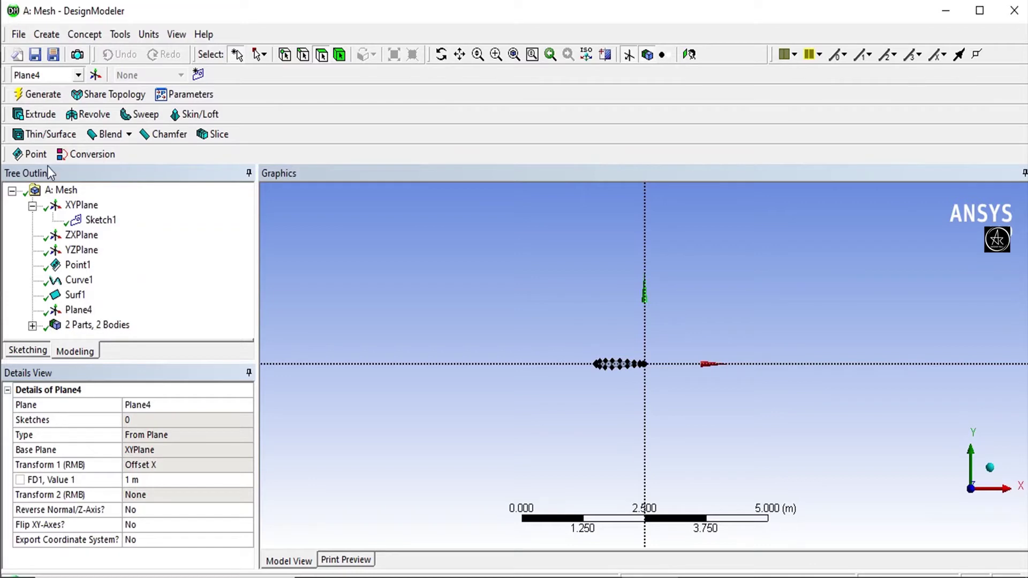
pyautogui.click(79, 310)
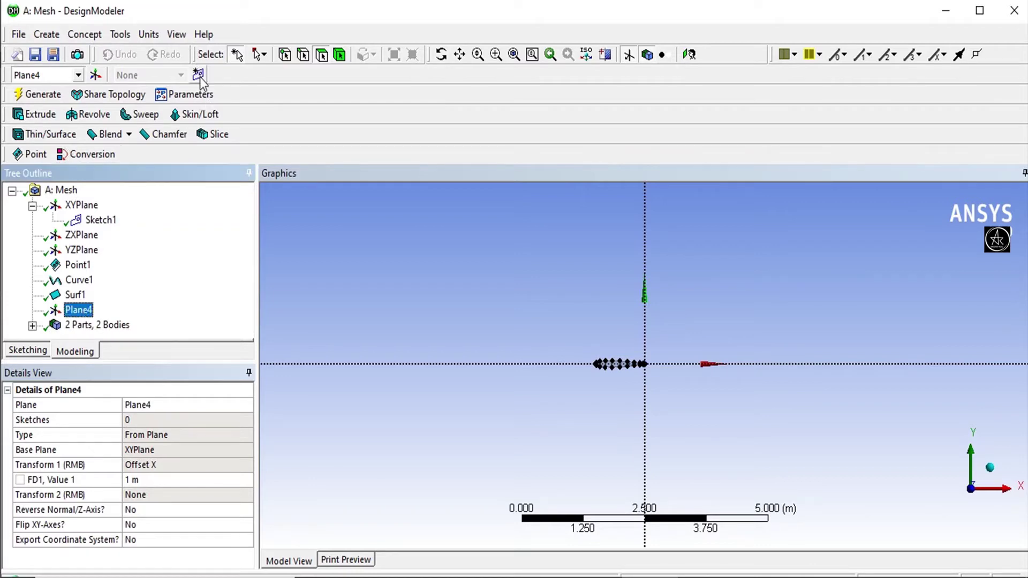
pyautogui.click(198, 75)
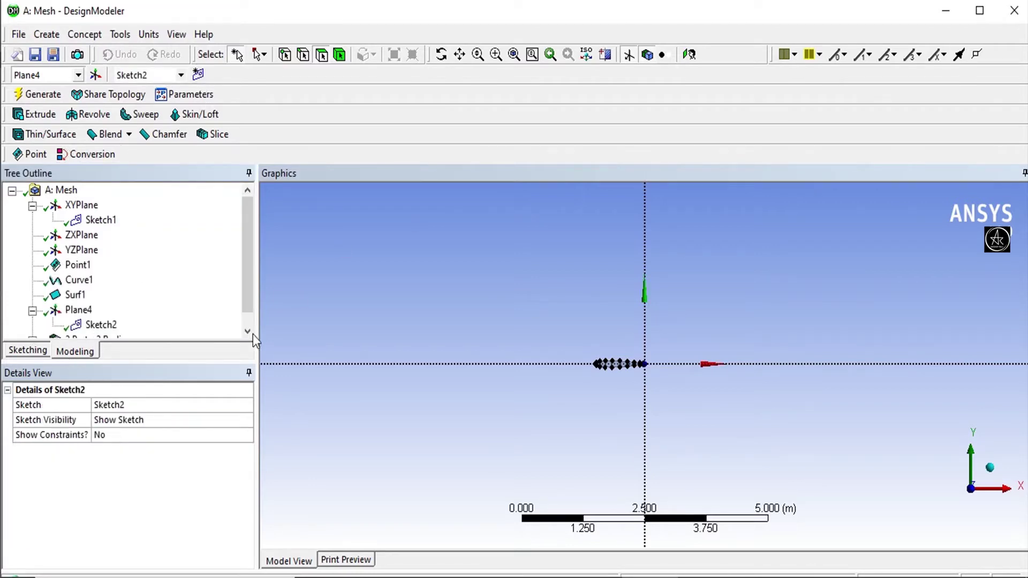
pyautogui.click(24, 355)
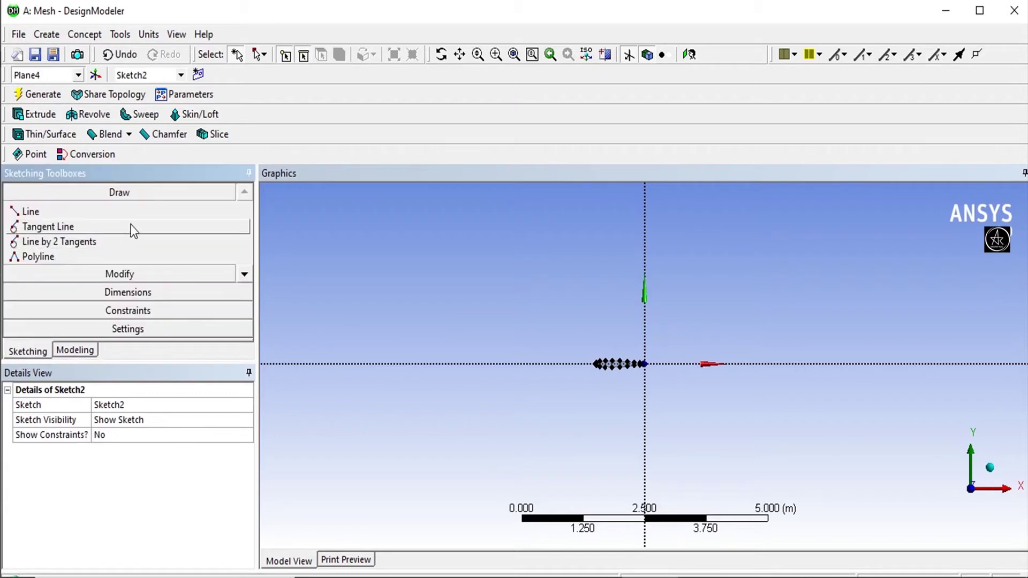
pyautogui.click(244, 274)
pyautogui.click(245, 275)
pyautogui.click(244, 275)
pyautogui.click(244, 275)
pyautogui.click(244, 274)
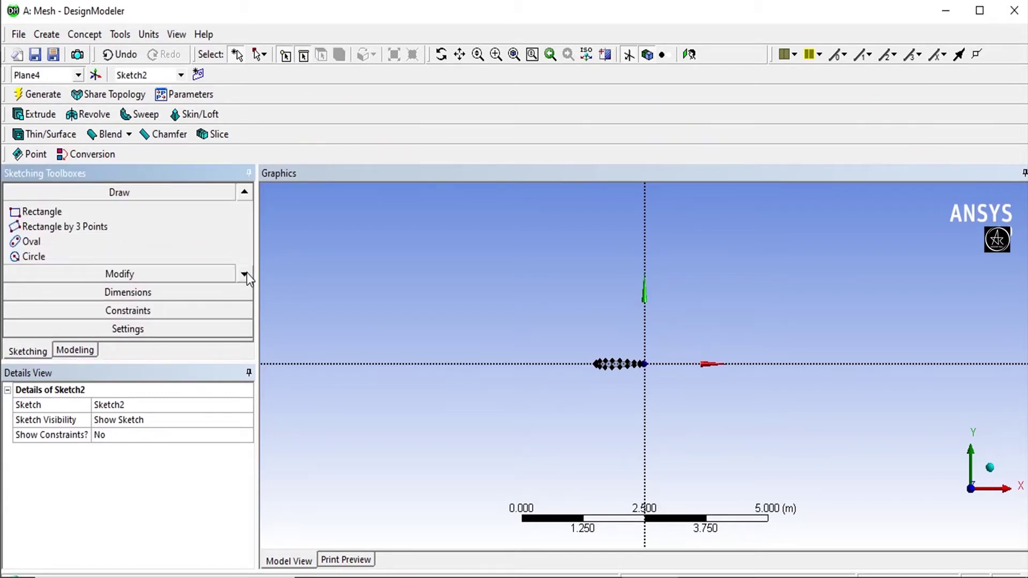
pyautogui.click(244, 274)
pyautogui.click(244, 275)
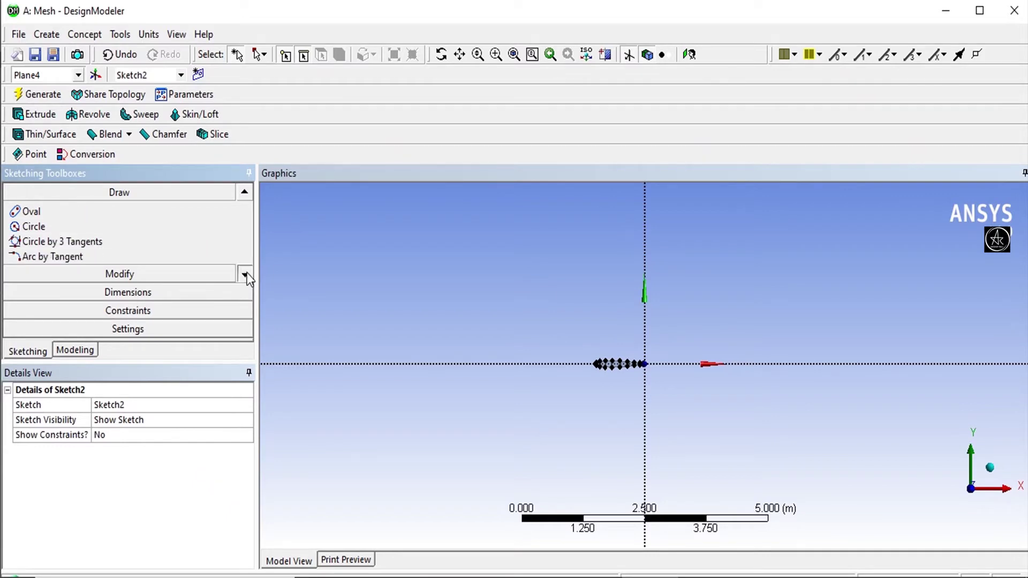
pyautogui.click(244, 275)
pyautogui.click(69, 257)
pyautogui.scroll(10, 712, 342)
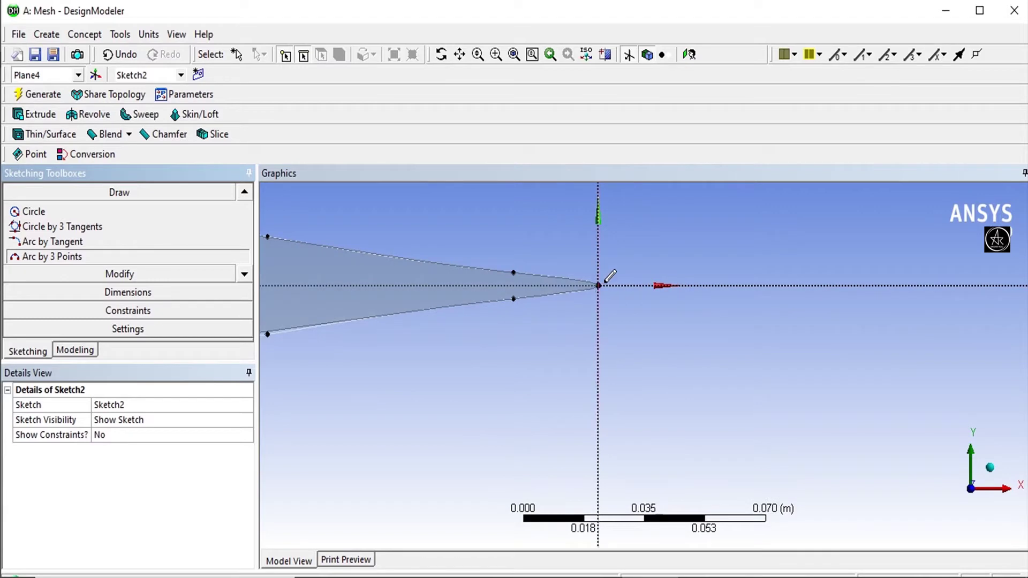
pyautogui.scroll(-3, 616, 268)
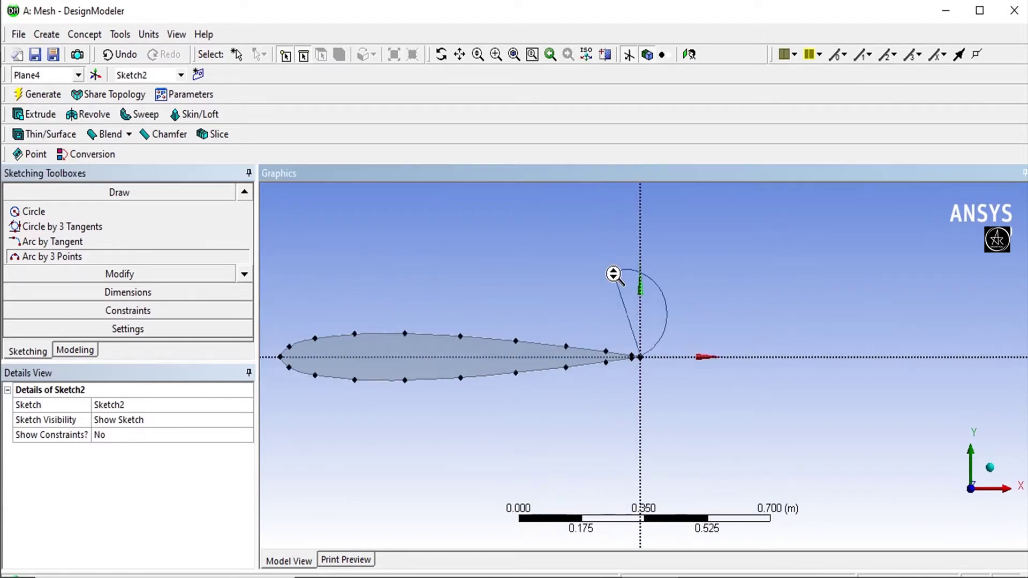
pyautogui.scroll(-2, 614, 275)
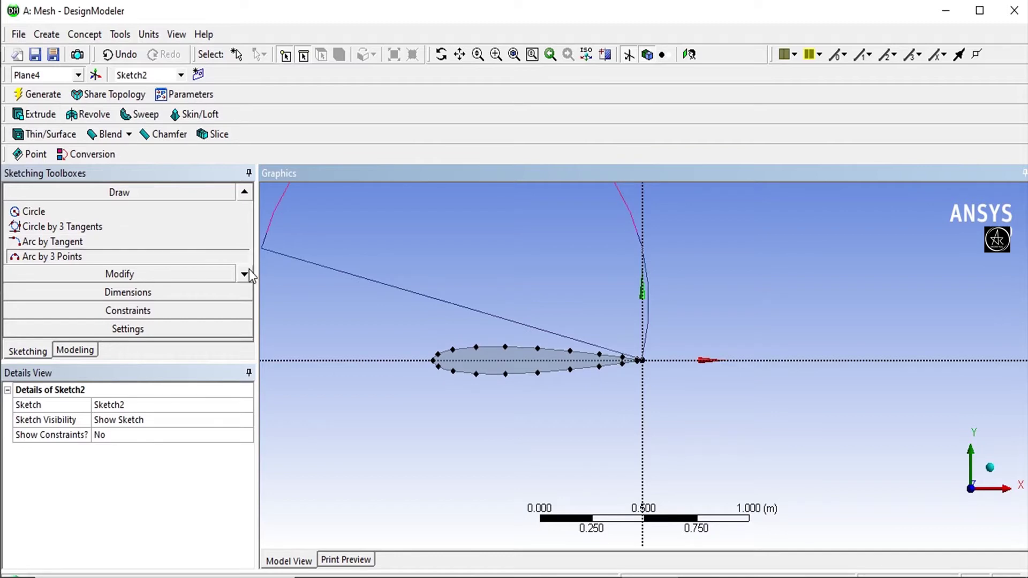
# - Draw a semicircular Arc by Center around the trailing-edge origin, bulging upstream of the airfoil with both ends on the vertical axis
pyautogui.click(244, 275)
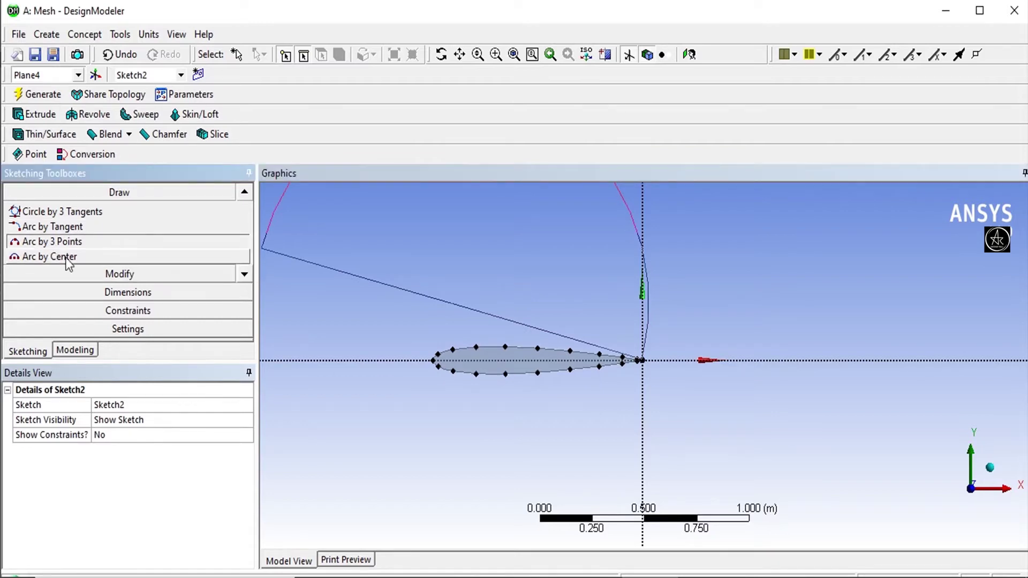
pyautogui.click(49, 258)
pyautogui.scroll(10, 655, 345)
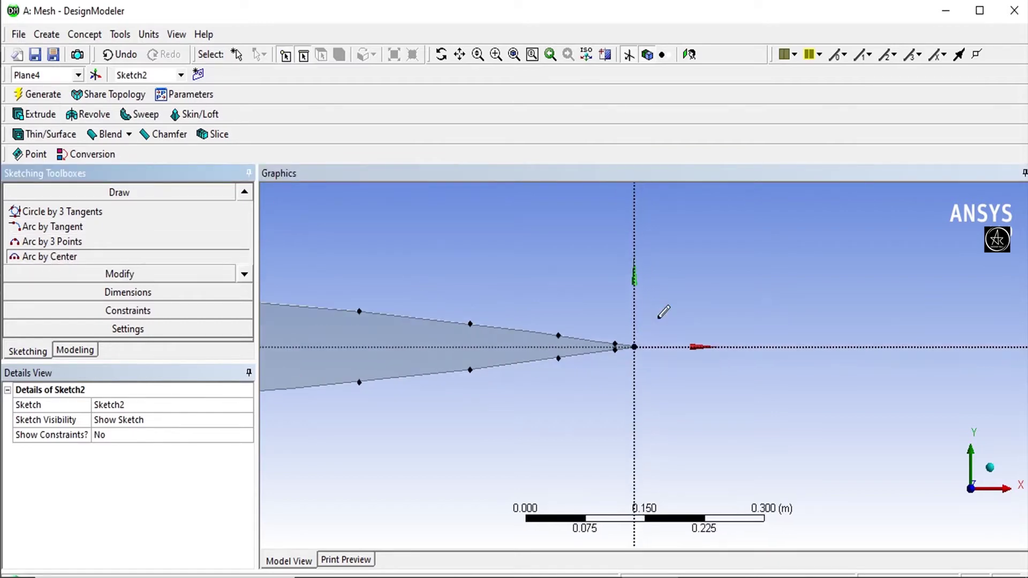
pyautogui.click(599, 285)
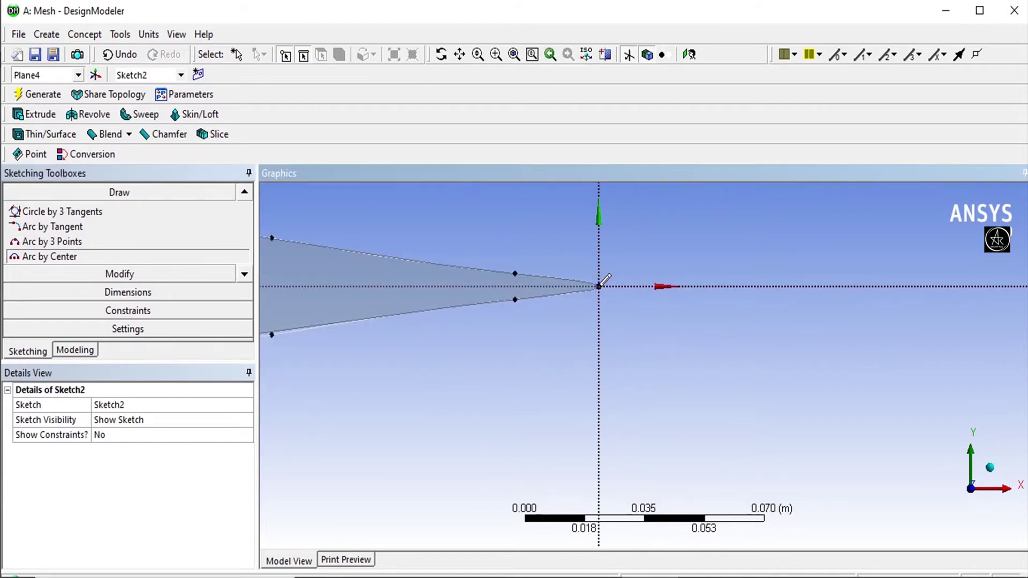
pyautogui.scroll(-15, 604, 284)
pyautogui.scroll(-5, 639, 259)
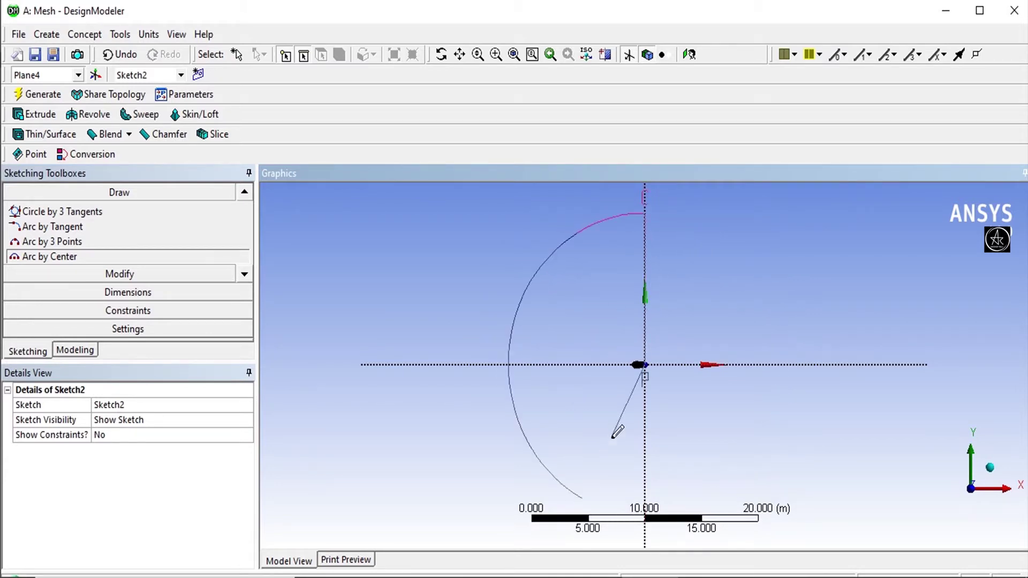
pyautogui.scroll(-2, 640, 441)
pyautogui.scroll(-1, 641, 440)
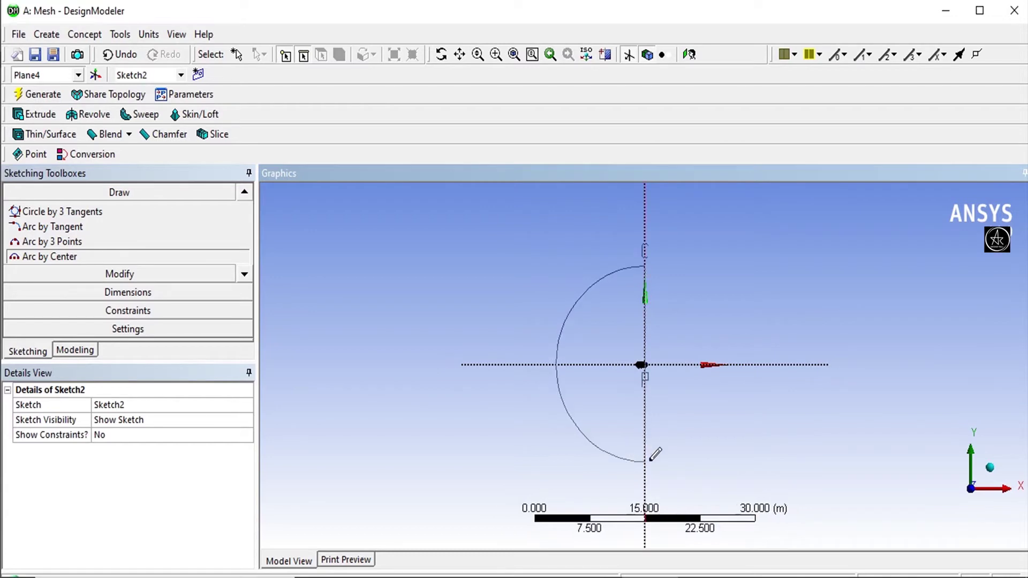
pyautogui.click(645, 460)
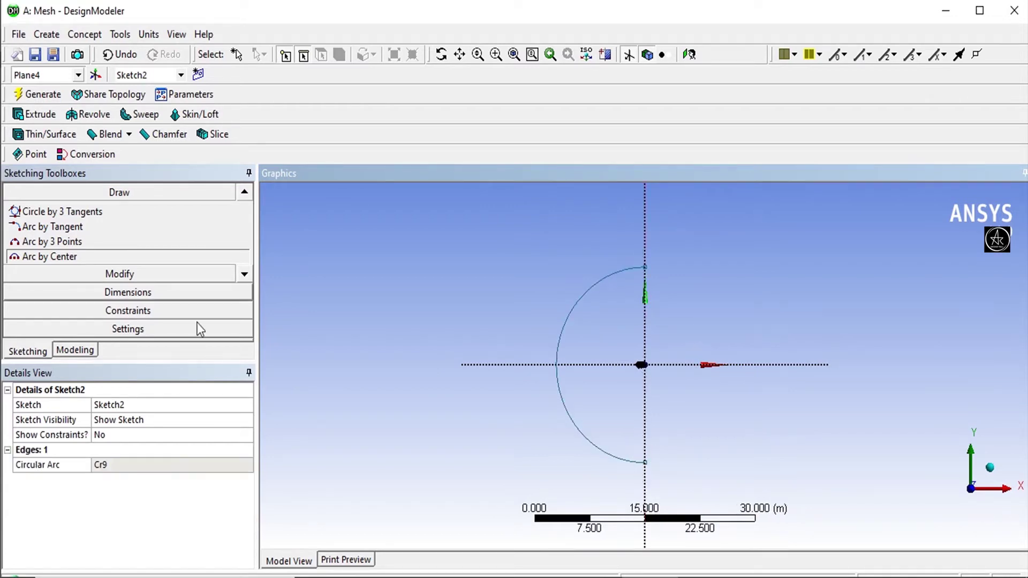
# - Draw a Rectangle by 3 Points from the arc's upper end to its lower end, extending about 21 m downstream
pyautogui.scroll(2, 482, 251)
pyautogui.scroll(-2, 519, 270)
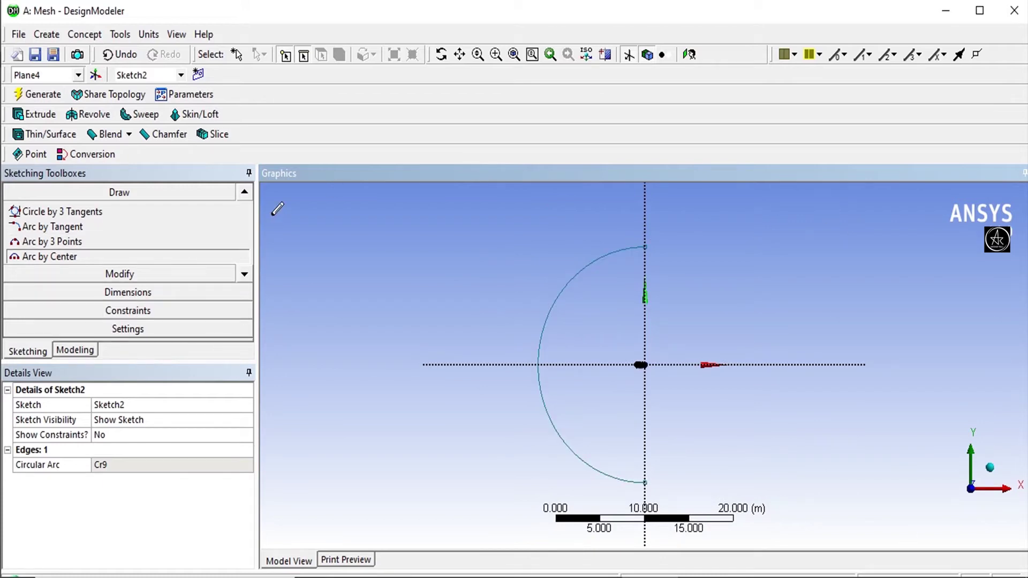
pyautogui.click(244, 194)
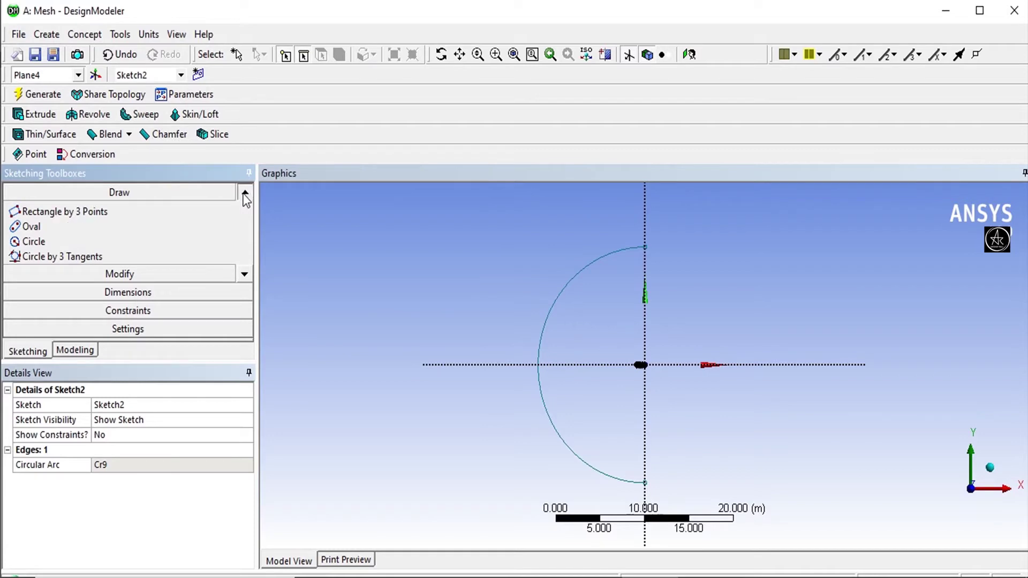
pyautogui.click(244, 194)
pyautogui.click(33, 227)
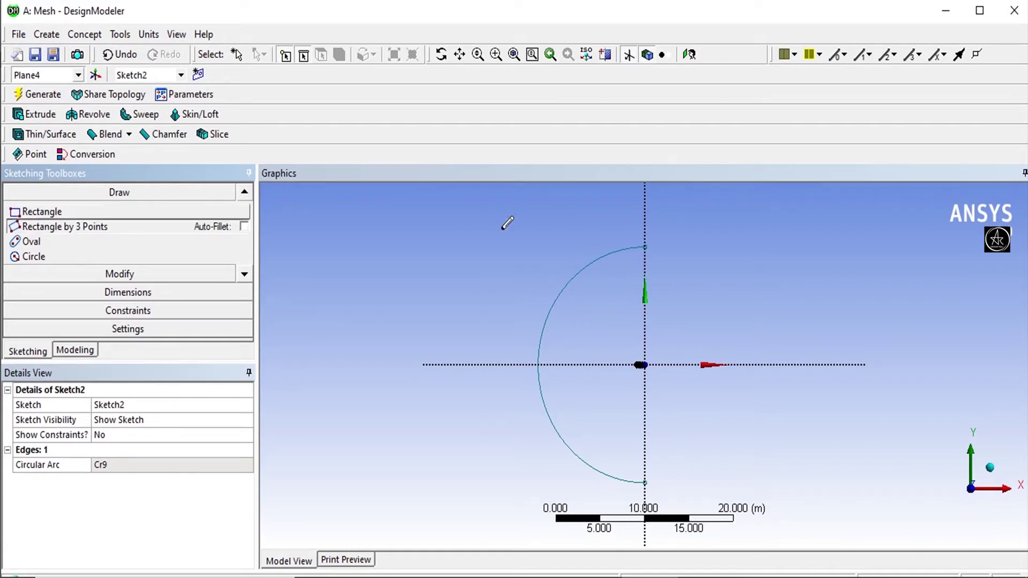
pyautogui.click(646, 244)
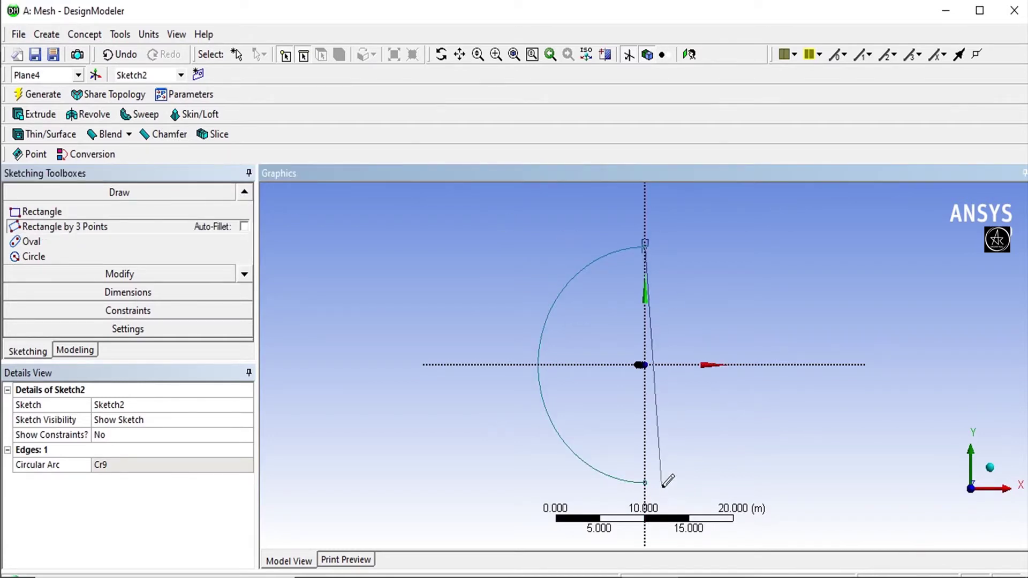
pyautogui.click(646, 481)
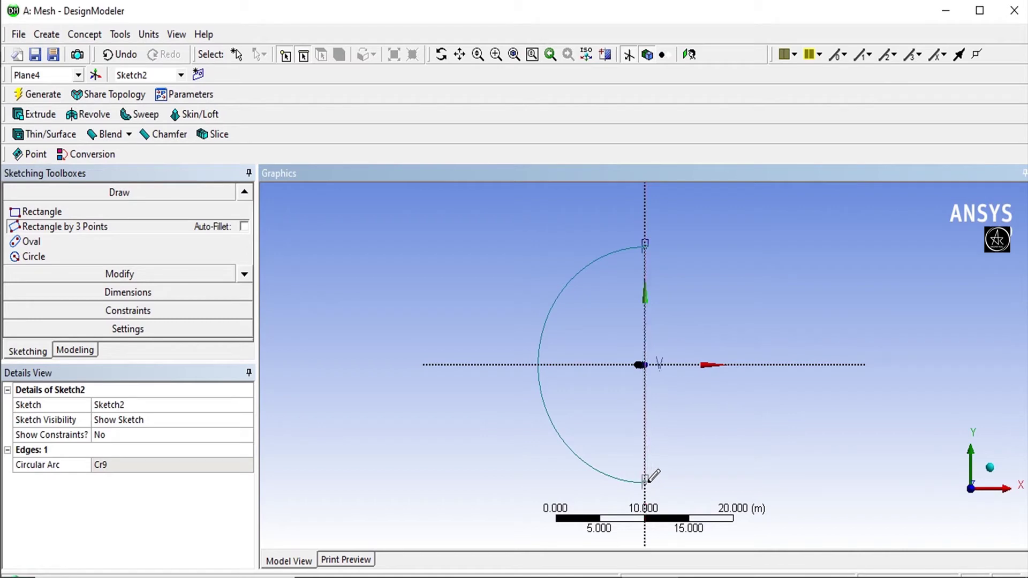
pyautogui.click(853, 469)
# - Trim away the rectangle's vertical line that lies on the vertical axis between the two arc ends
pyautogui.scroll(4, 734, 301)
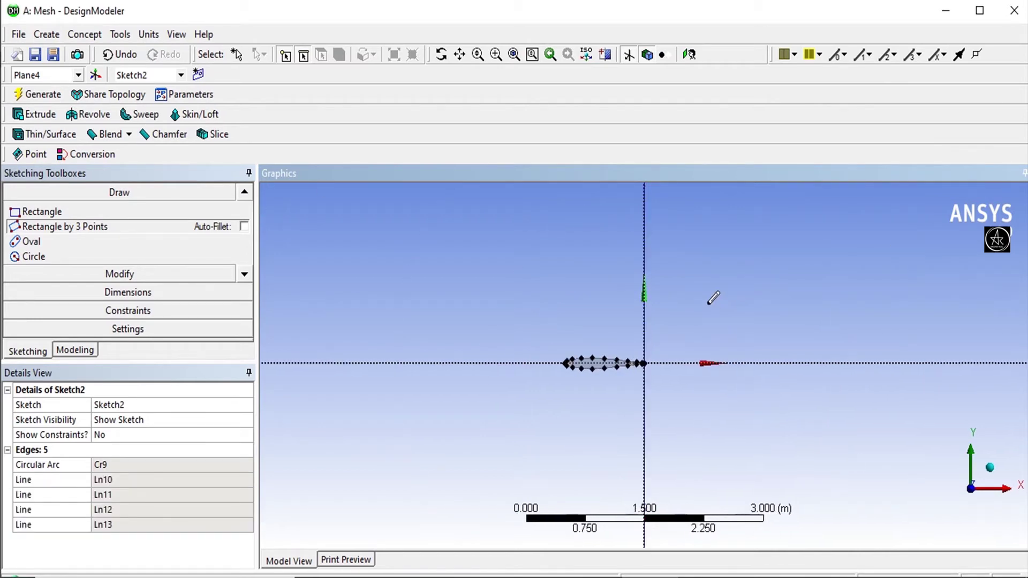
pyautogui.scroll(2, 713, 297)
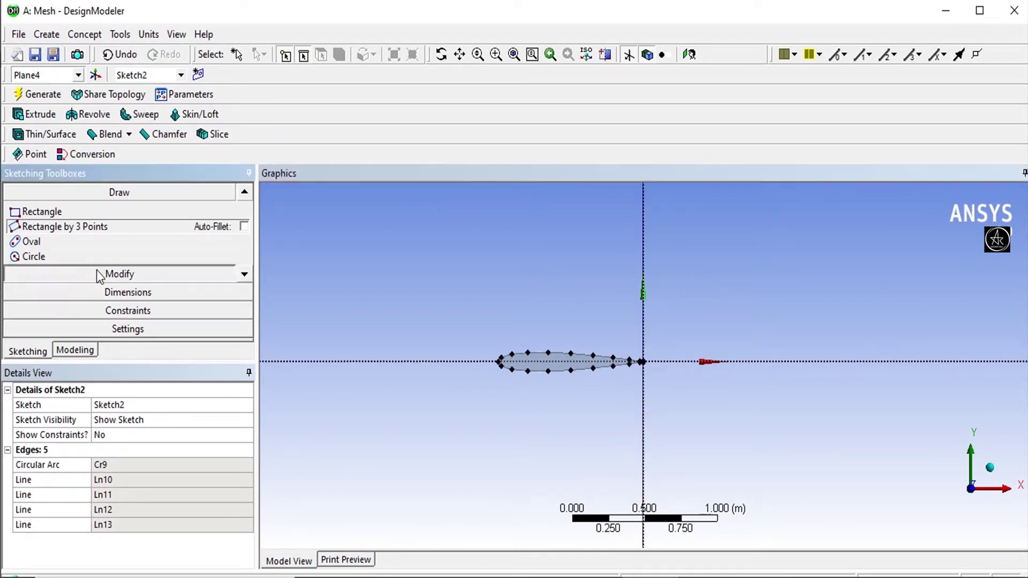
pyautogui.click(35, 274)
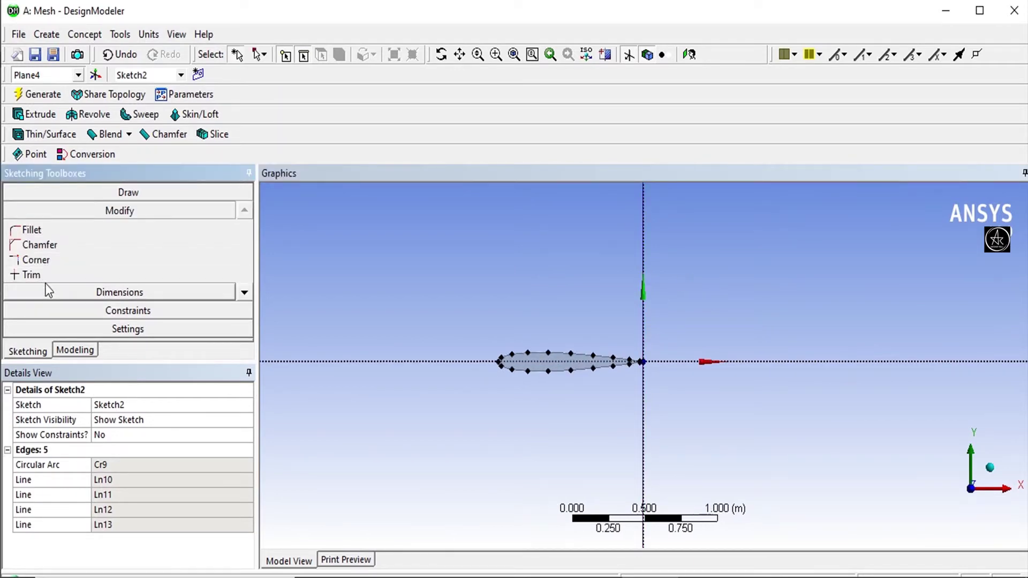
pyautogui.click(46, 289)
pyautogui.click(143, 213)
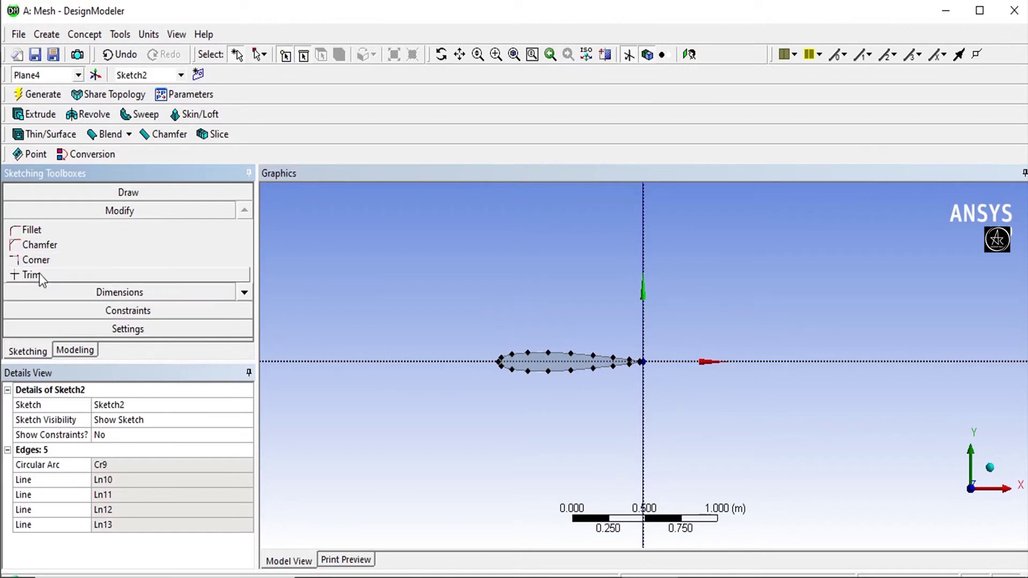
pyautogui.click(39, 273)
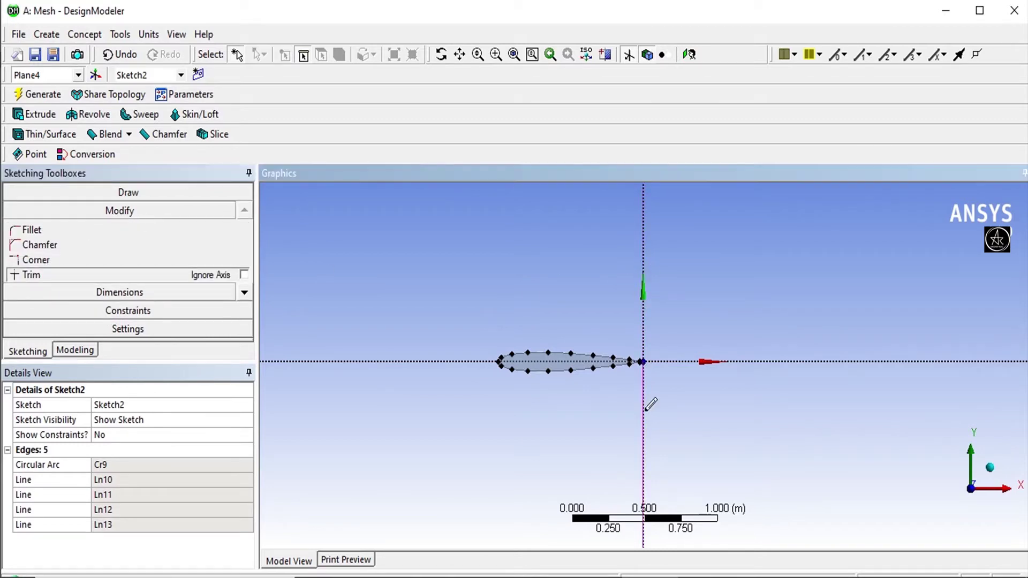
pyautogui.click(644, 439)
pyautogui.scroll(-8, 613, 385)
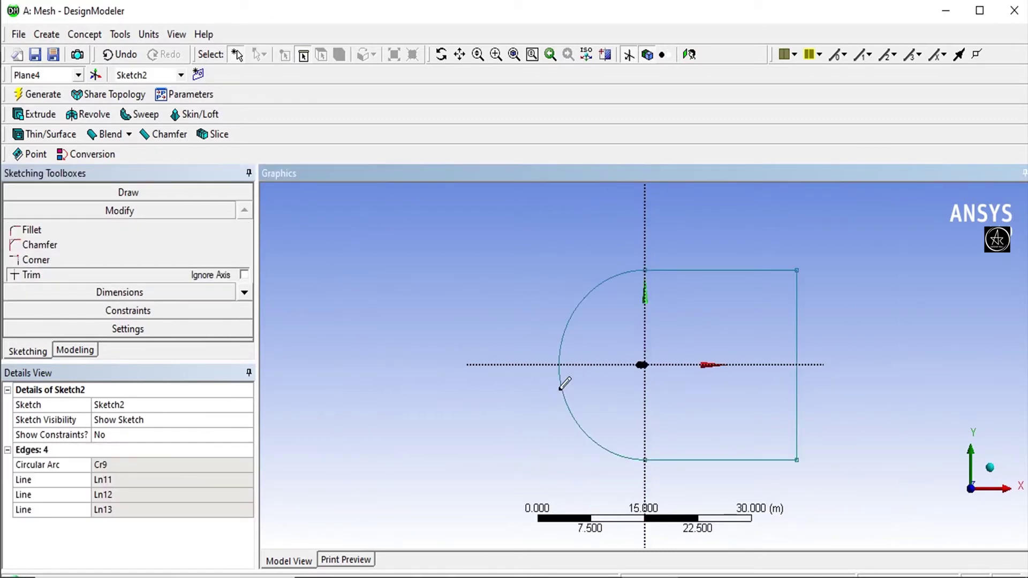
# - Add a General dimension to the semicircular arc and set its radius to 5 m
pyautogui.click(152, 293)
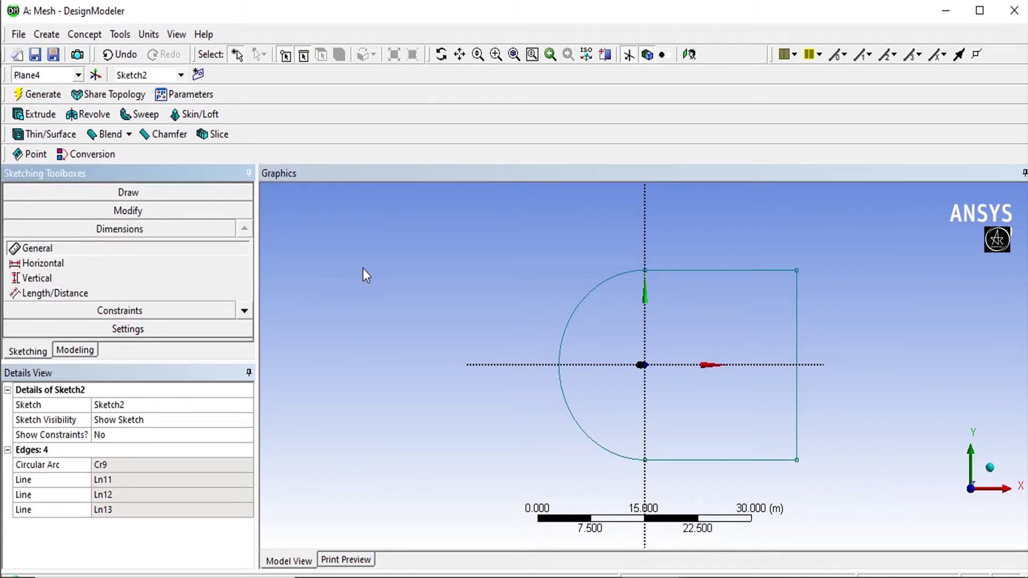
pyautogui.click(571, 324)
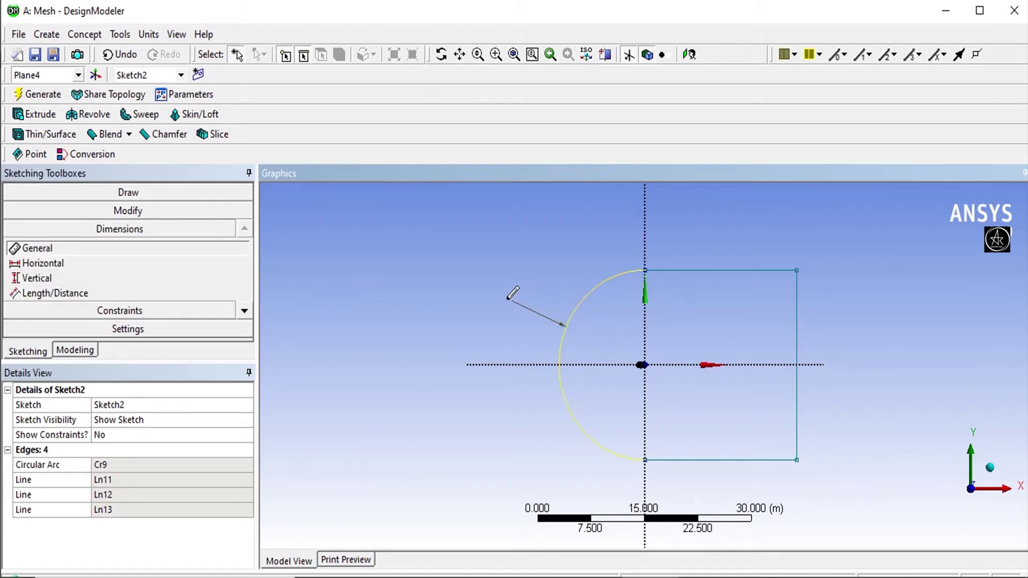
pyautogui.click(508, 300)
pyautogui.click(174, 464)
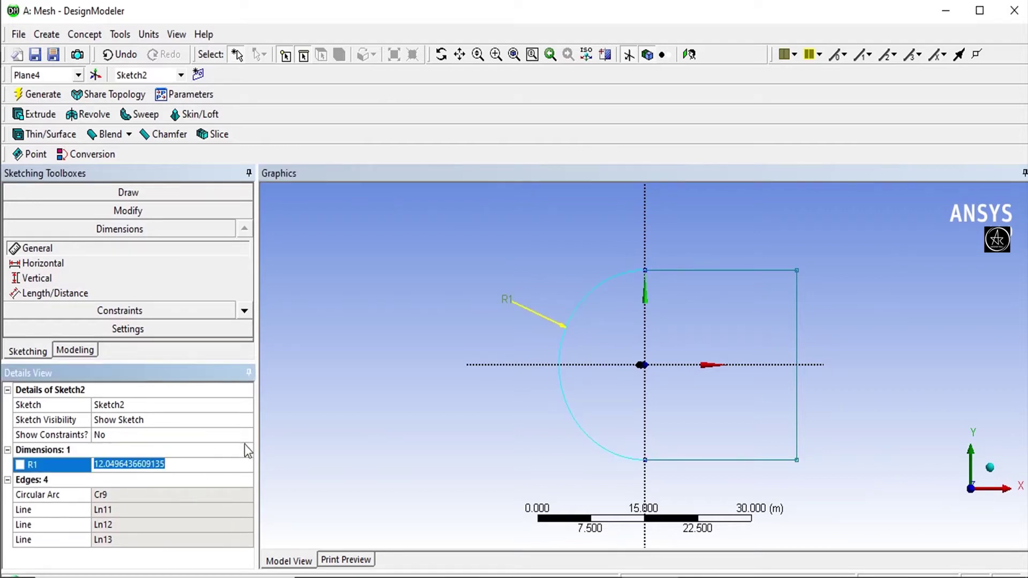
pyautogui.write('5')
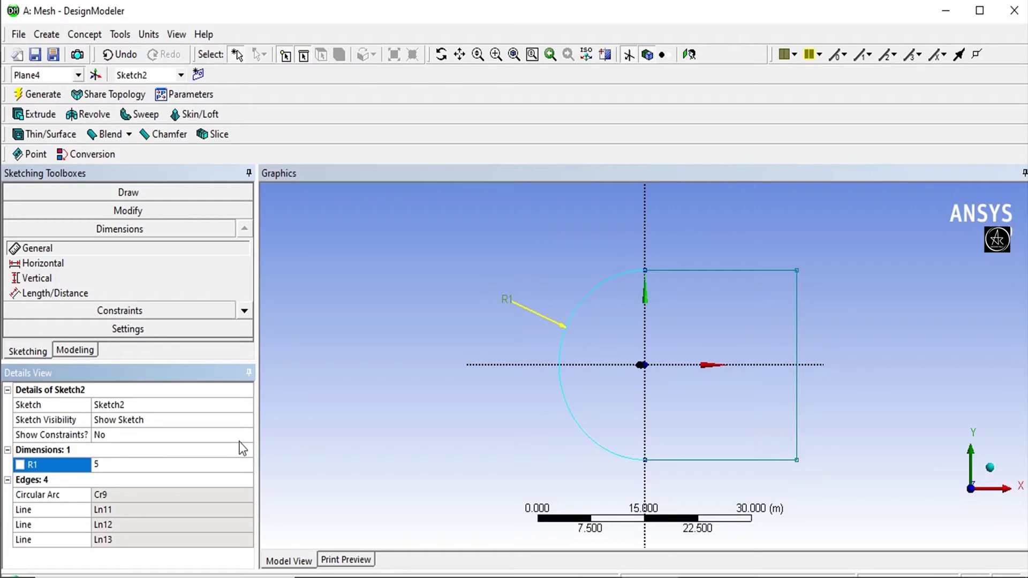
pyautogui.press('Return')
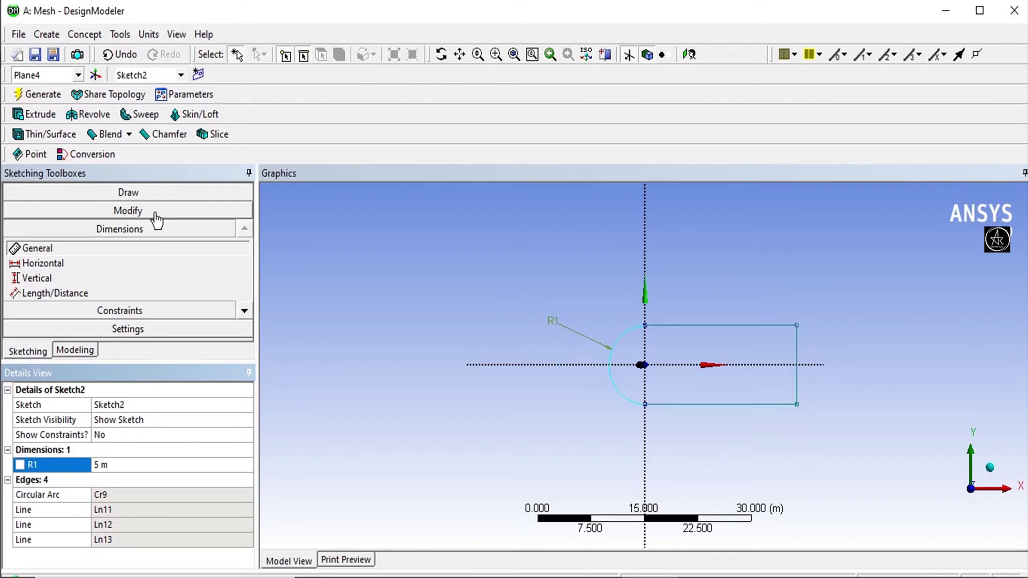
# - Dimension the domain's upper horizontal line and set its length to 10 m
pyautogui.click(718, 325)
pyautogui.click(712, 297)
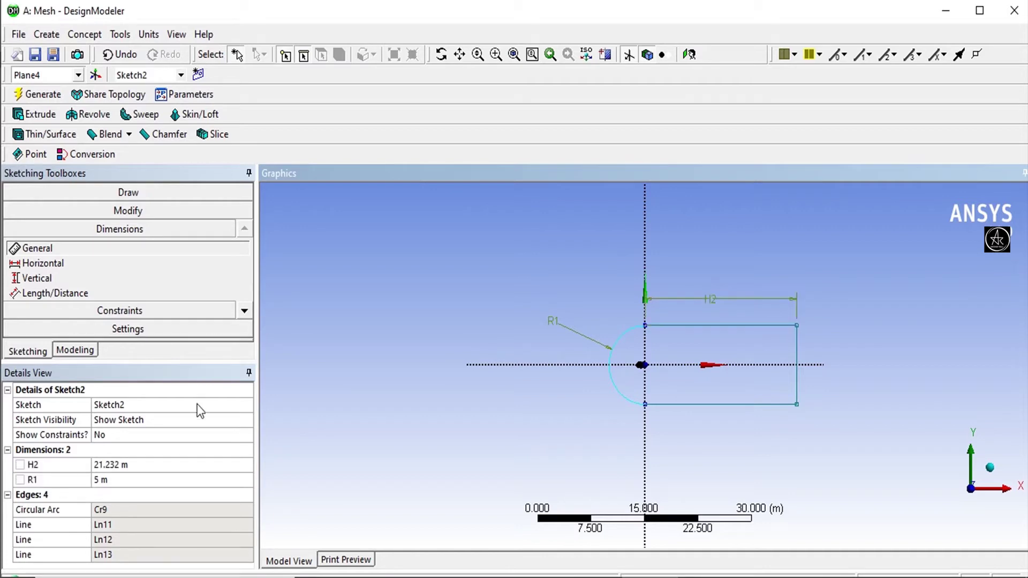
pyautogui.click(154, 463)
pyautogui.write('10')
pyautogui.press('Return')
pyautogui.scroll(5, 560, 385)
pyautogui.scroll(2, 562, 385)
pyautogui.scroll(-2, 764, 326)
# - Create a surface from the C-shaped domain sketch using Surfaces From Sketches with the Add Frozen operation, and generate it
pyautogui.click(75, 351)
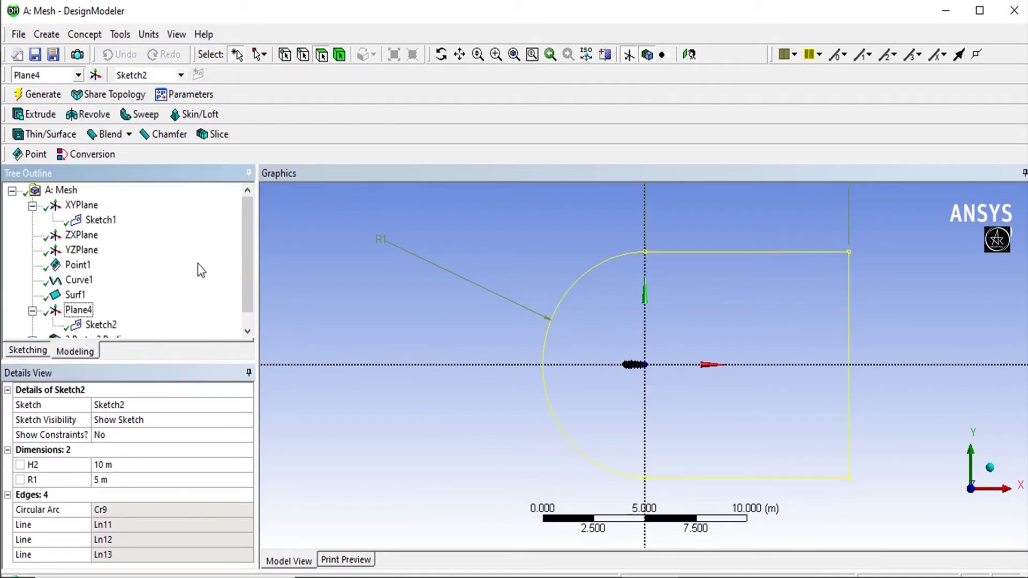
pyautogui.click(662, 220)
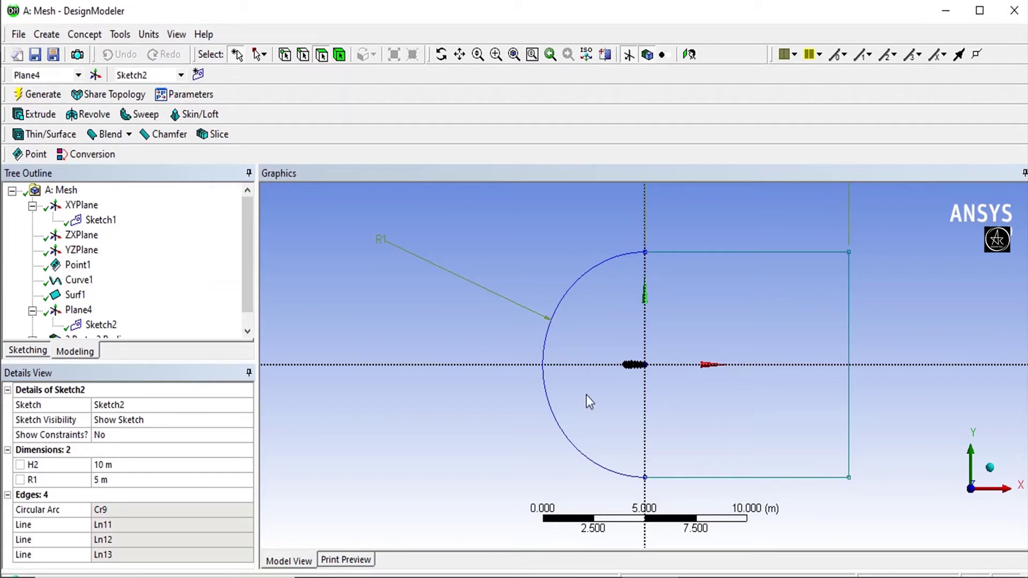
pyautogui.click(84, 36)
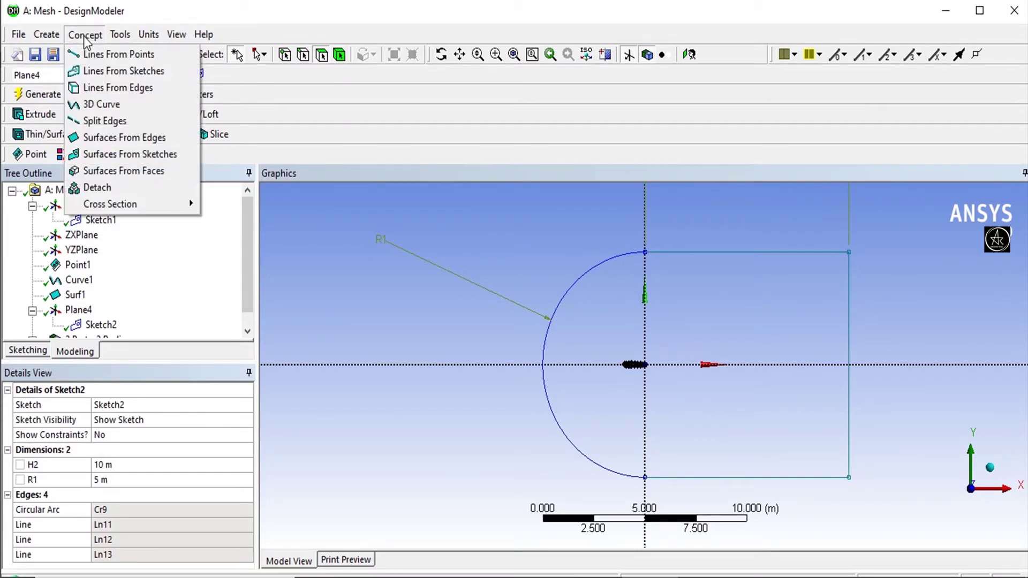
pyautogui.click(106, 155)
pyautogui.click(101, 325)
pyautogui.click(156, 436)
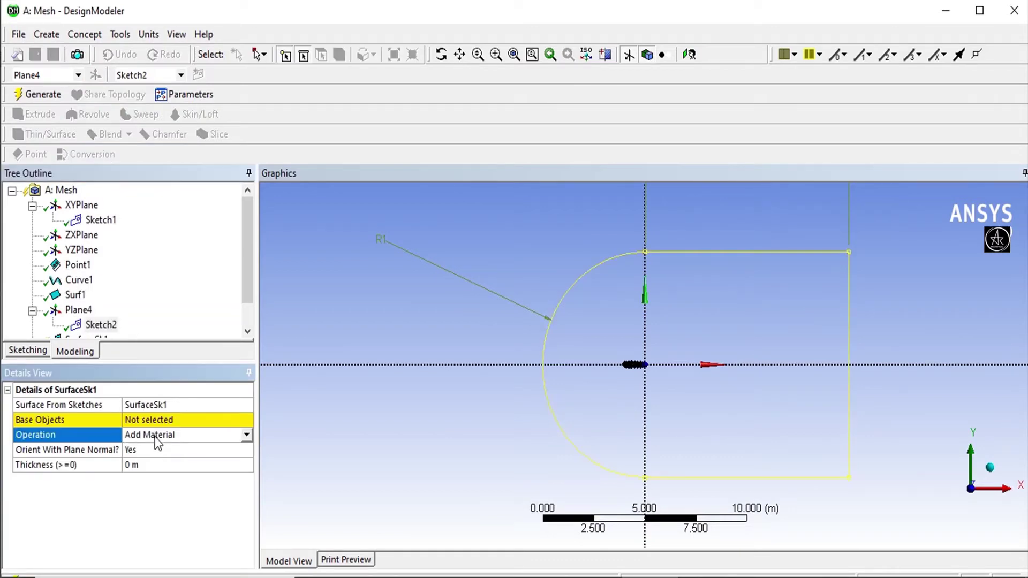
pyautogui.click(247, 436)
pyautogui.click(226, 458)
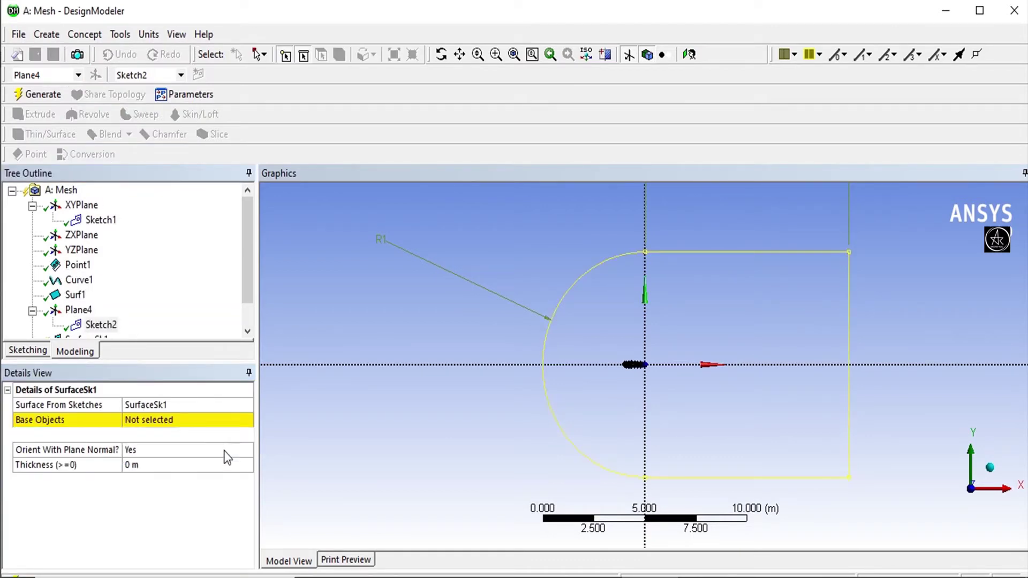
pyautogui.click(156, 419)
pyautogui.click(162, 419)
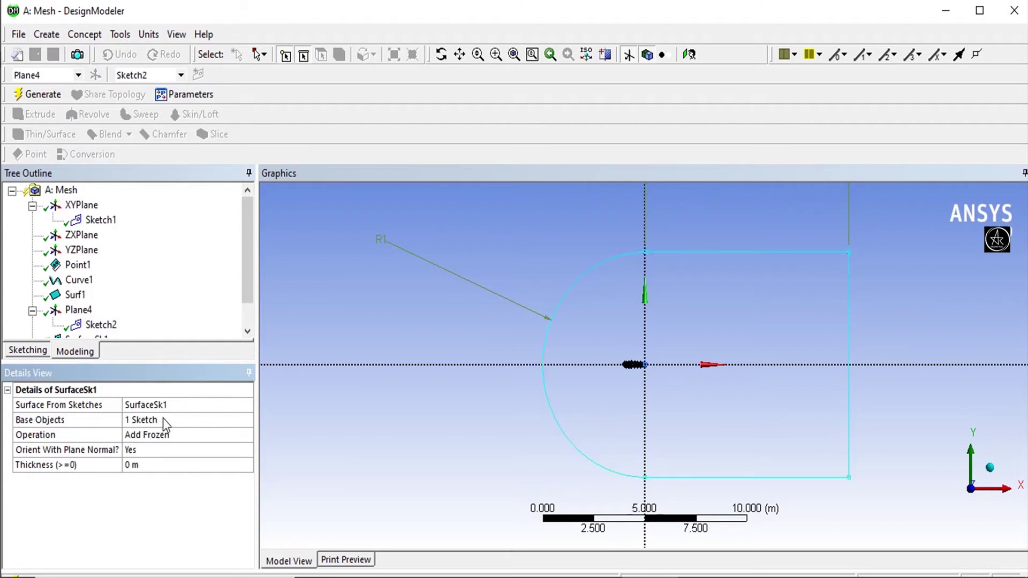
pyautogui.click(38, 95)
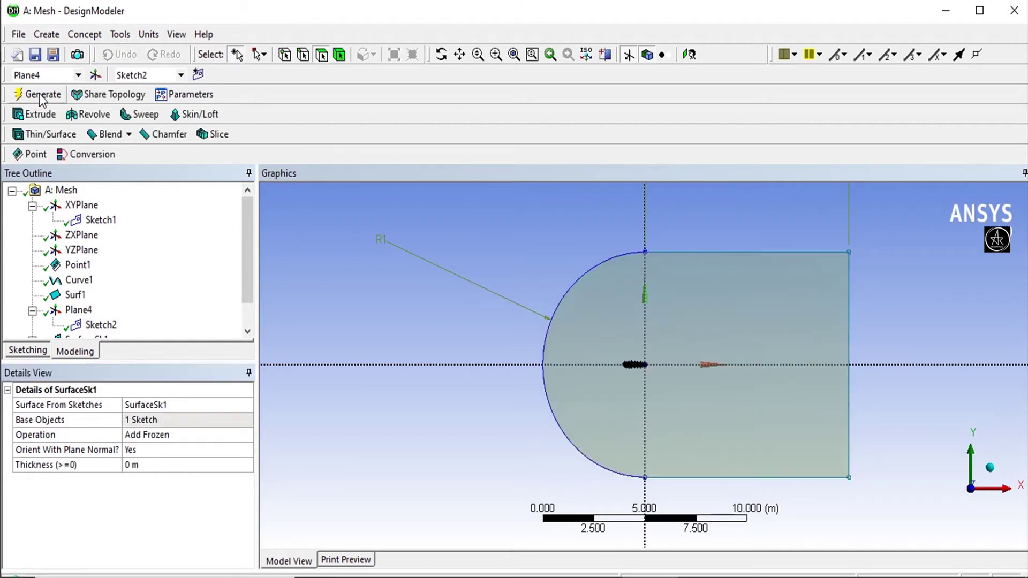
# - Create a Boolean feature and set its operation to Subtract
pyautogui.scroll(3, 485, 266)
pyautogui.scroll(5, 494, 231)
pyautogui.scroll(-3, 494, 226)
pyautogui.scroll(-5, 493, 229)
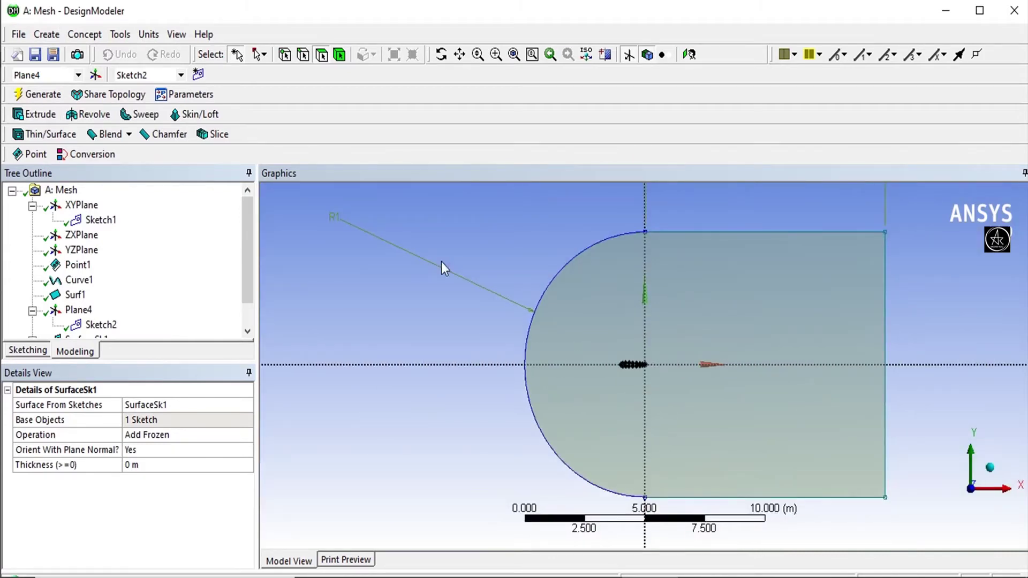
pyautogui.scroll(5, 586, 326)
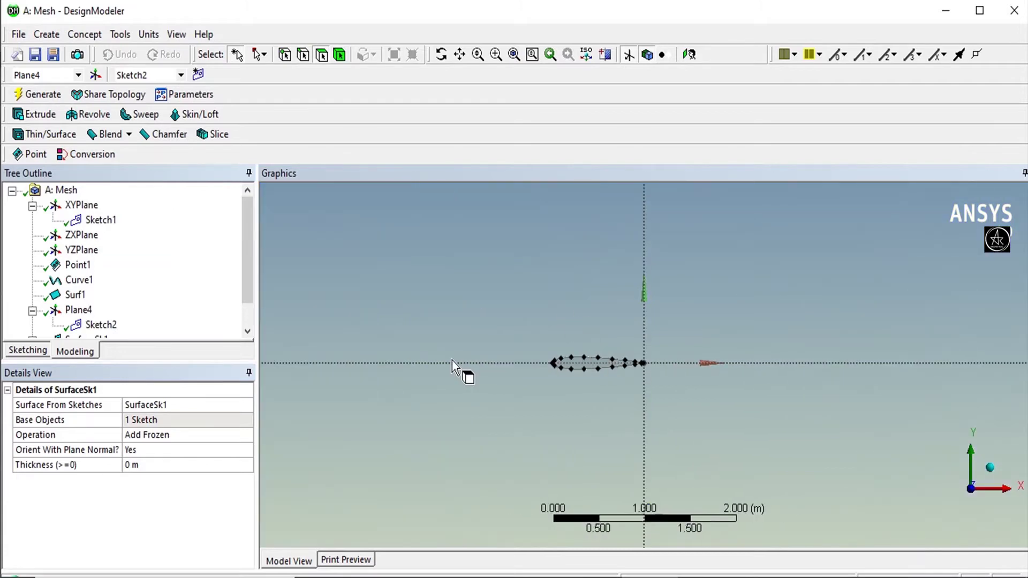
pyautogui.click(46, 34)
pyautogui.click(69, 292)
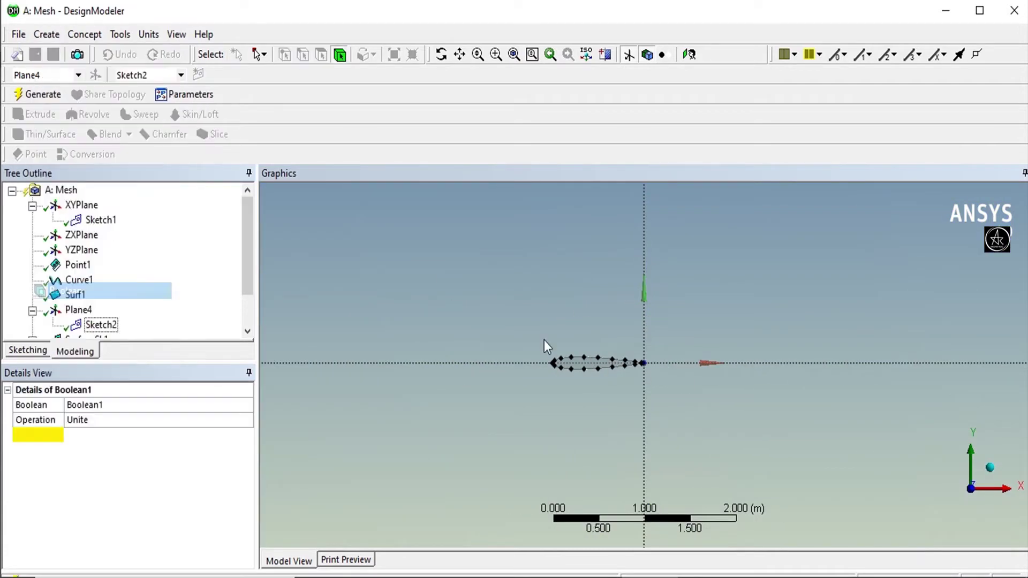
pyautogui.click(122, 422)
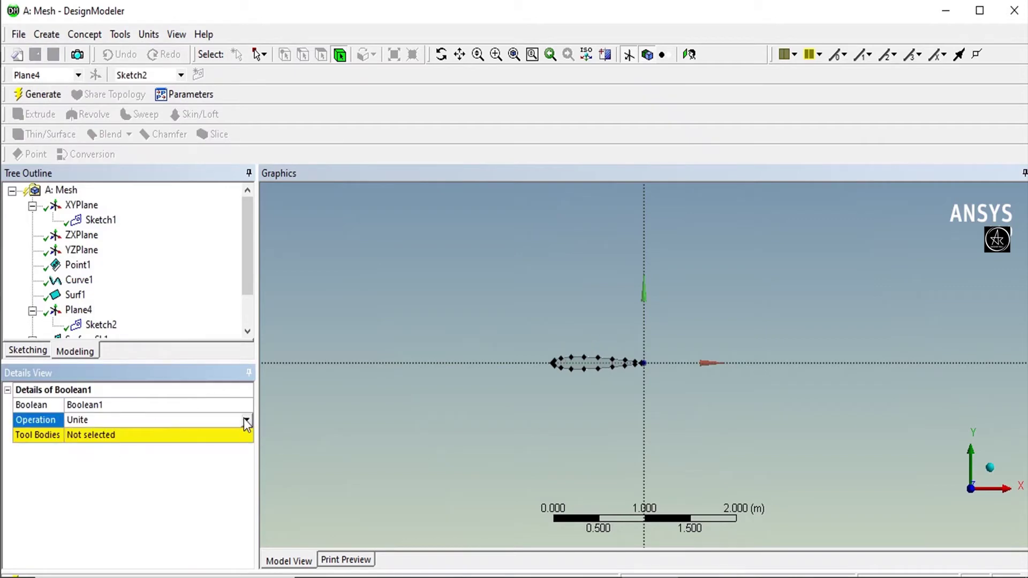
pyautogui.click(247, 419)
pyautogui.click(151, 440)
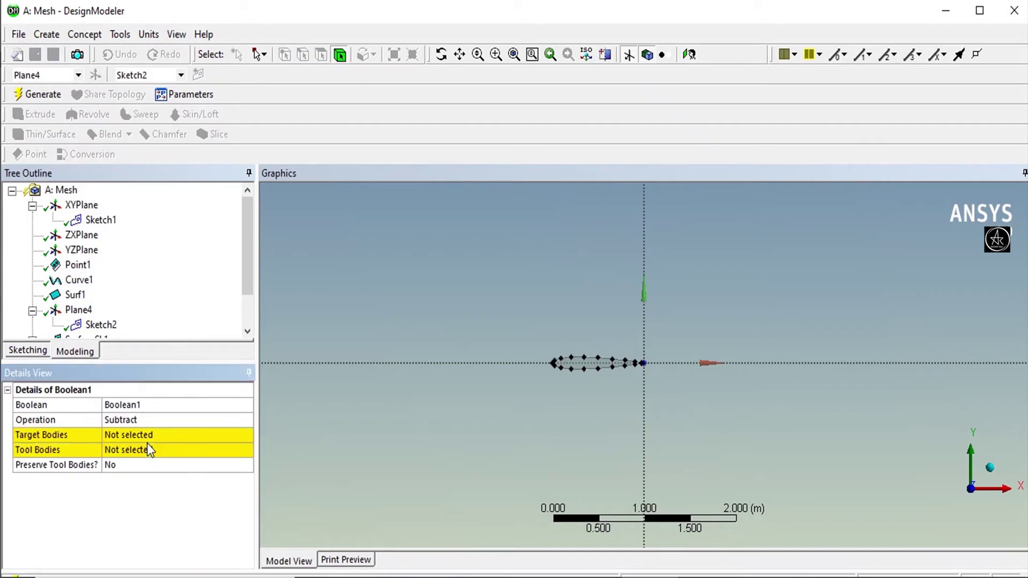
# - Assign the outer domain surface as the Boolean's target body and the airfoil surface as its tool body
pyautogui.click(150, 436)
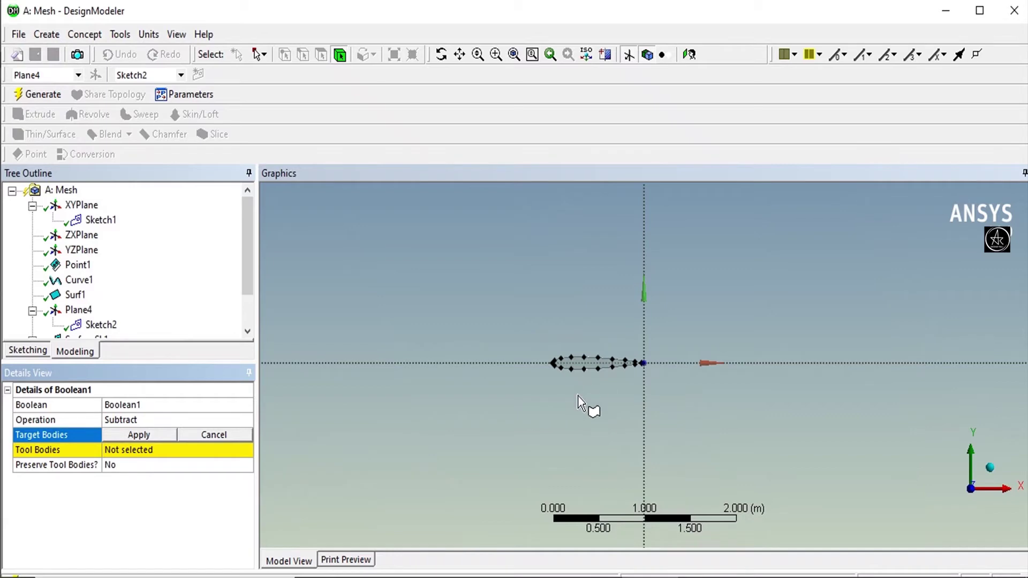
pyautogui.scroll(3, 578, 397)
pyautogui.click(475, 357)
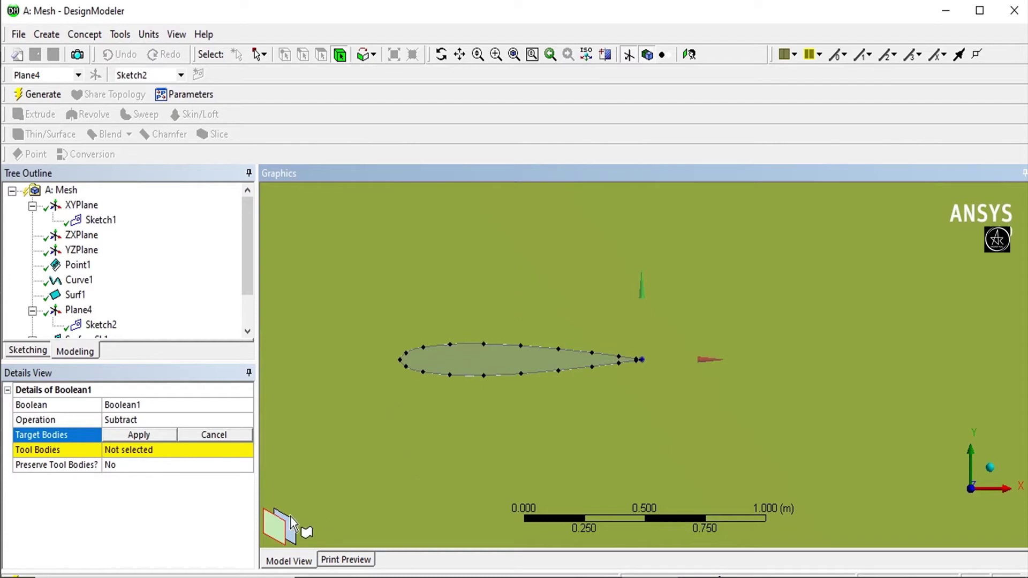
pyautogui.click(140, 435)
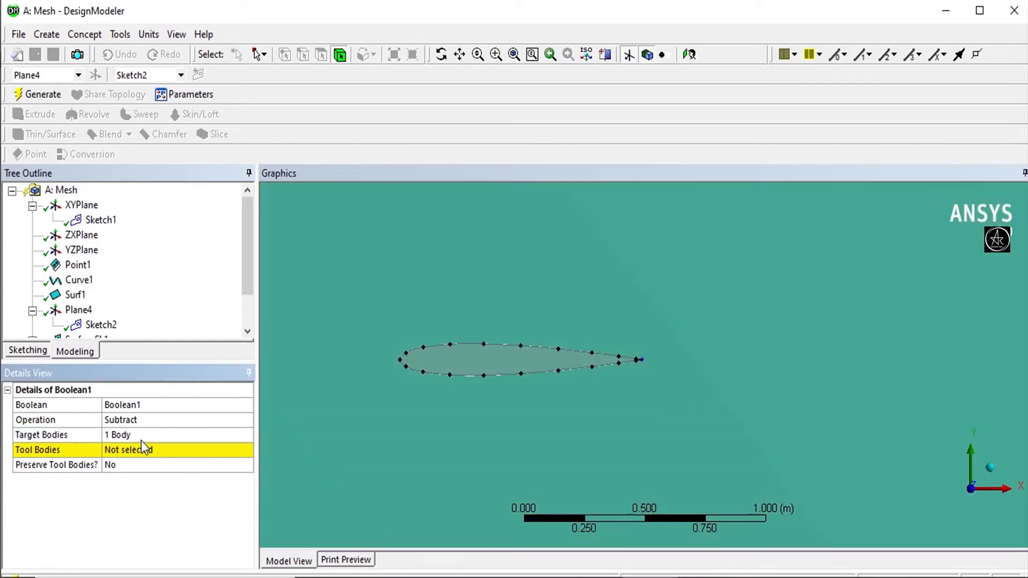
pyautogui.click(492, 365)
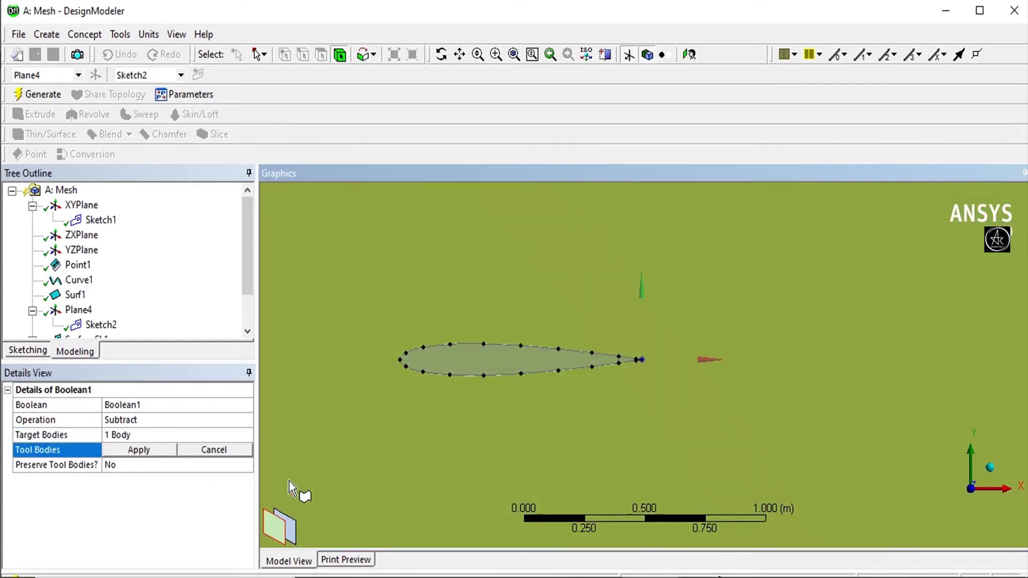
pyautogui.click(292, 530)
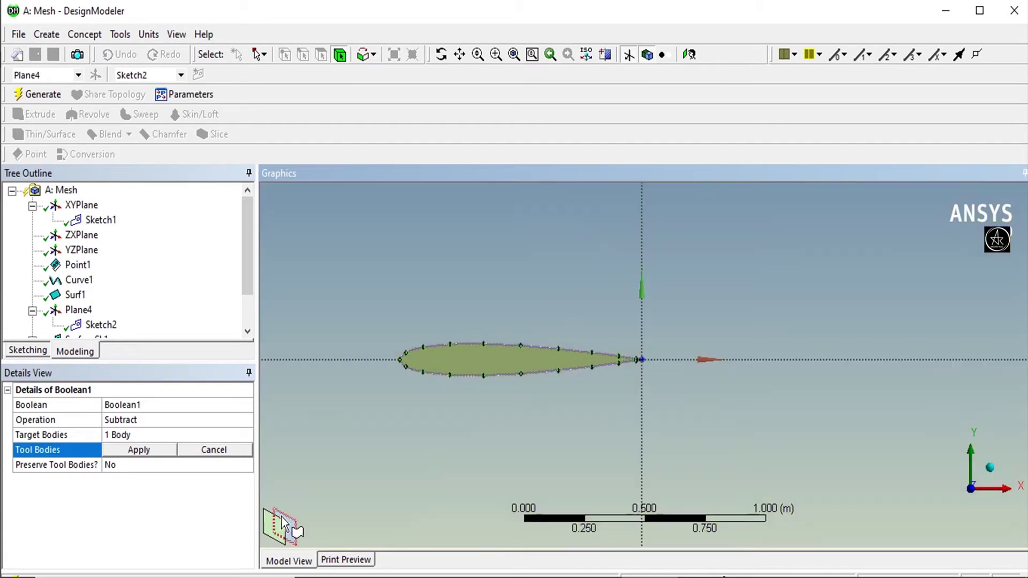
pyautogui.click(149, 451)
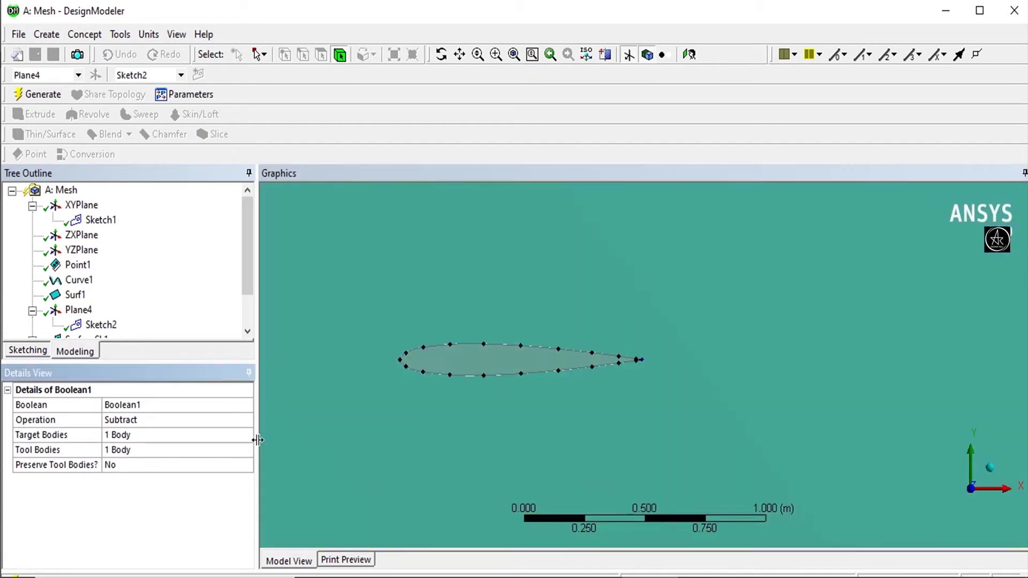
# - Generate the Boolean subtraction of the airfoil from the C-shaped domain
pyautogui.click(39, 94)
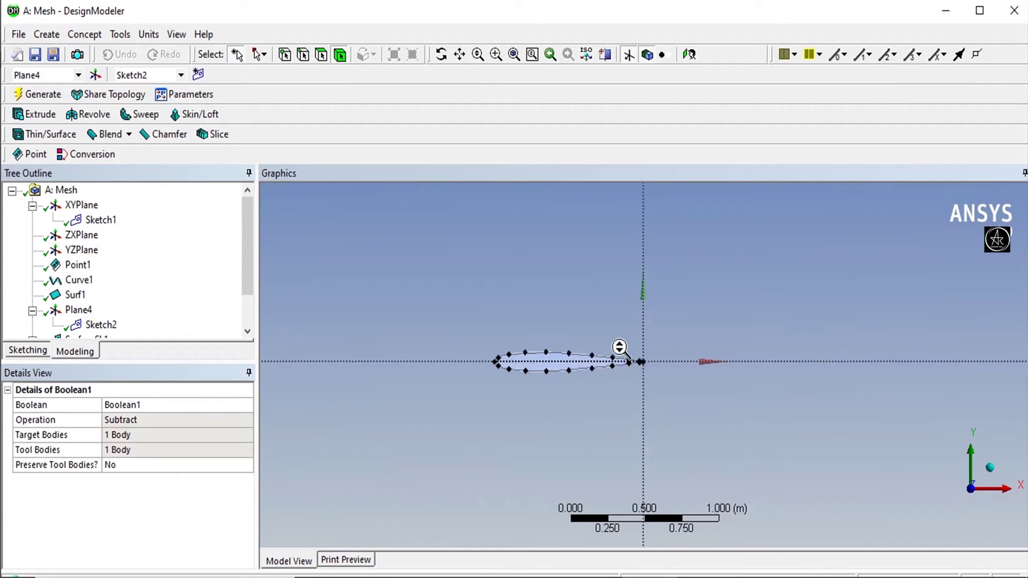
pyautogui.scroll(5, 624, 348)
pyautogui.scroll(-12, 480, 339)
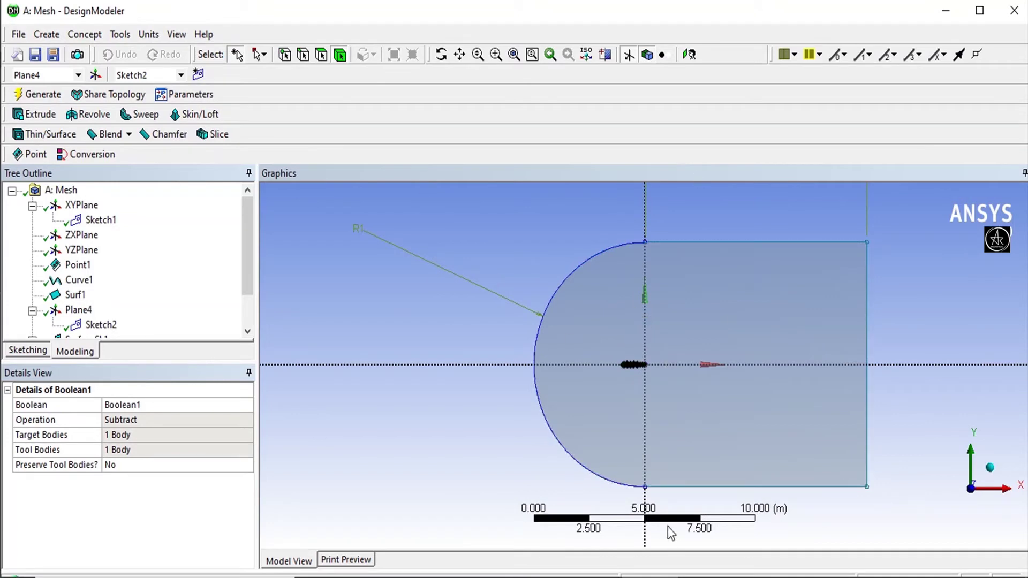
# - Select the domain face to check the extent of the surface around the airfoil cut-out
pyautogui.click(322, 54)
pyautogui.click(764, 285)
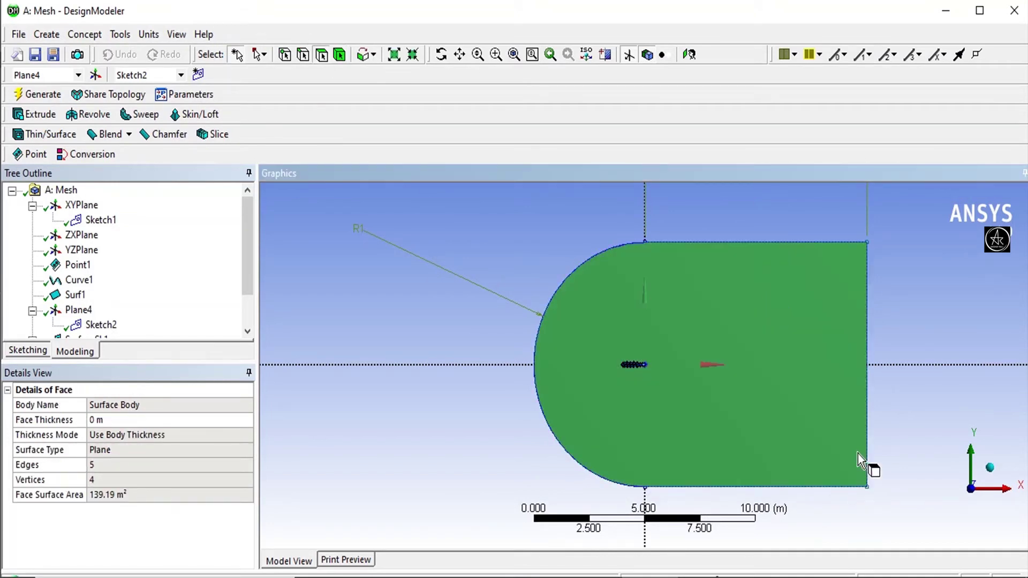
pyautogui.scroll(3, 718, 364)
pyautogui.scroll(-4, 653, 264)
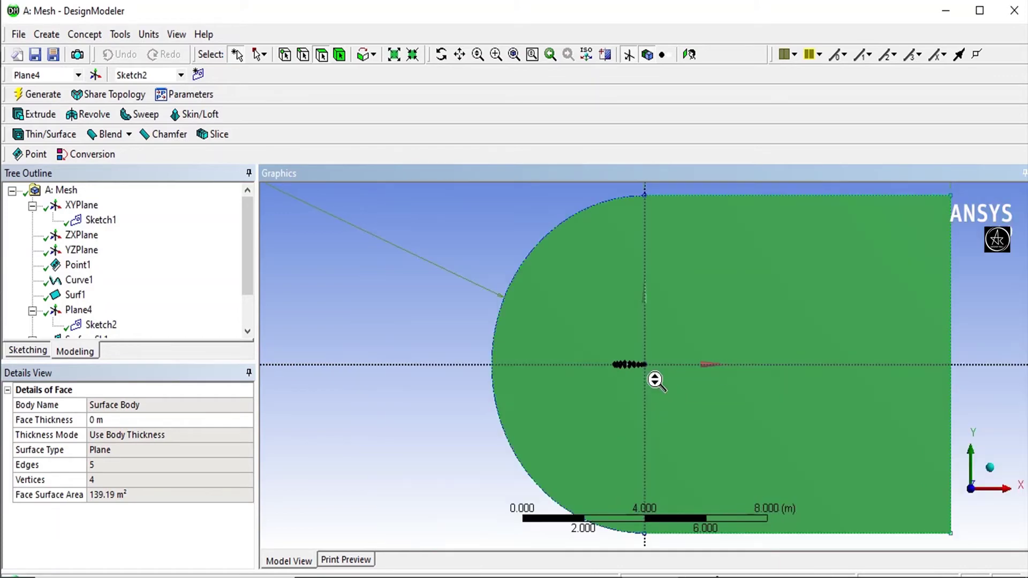
pyautogui.scroll(2, 651, 362)
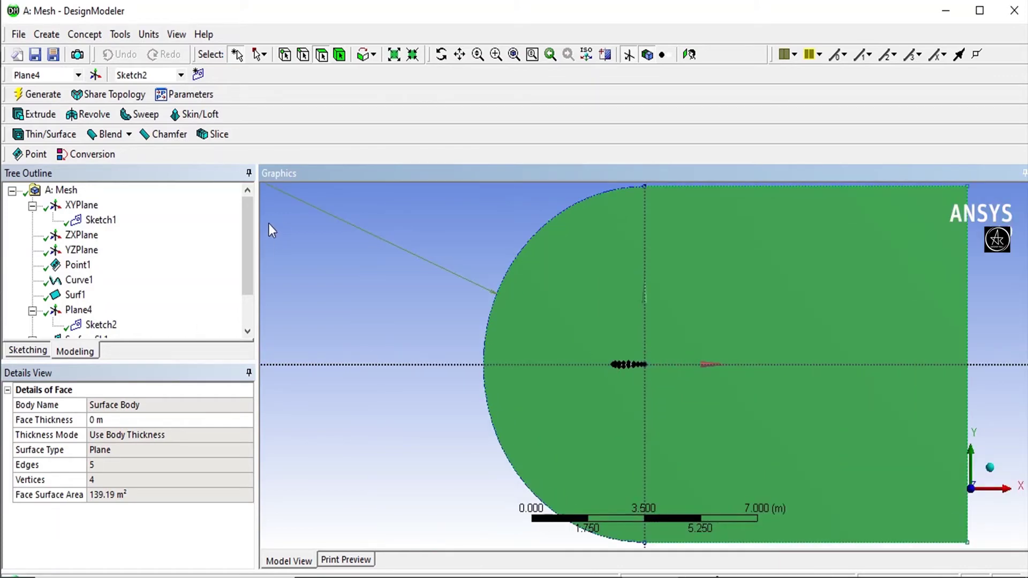
pyautogui.moveTo(253, 224); pyautogui.dragTo(255, 288)
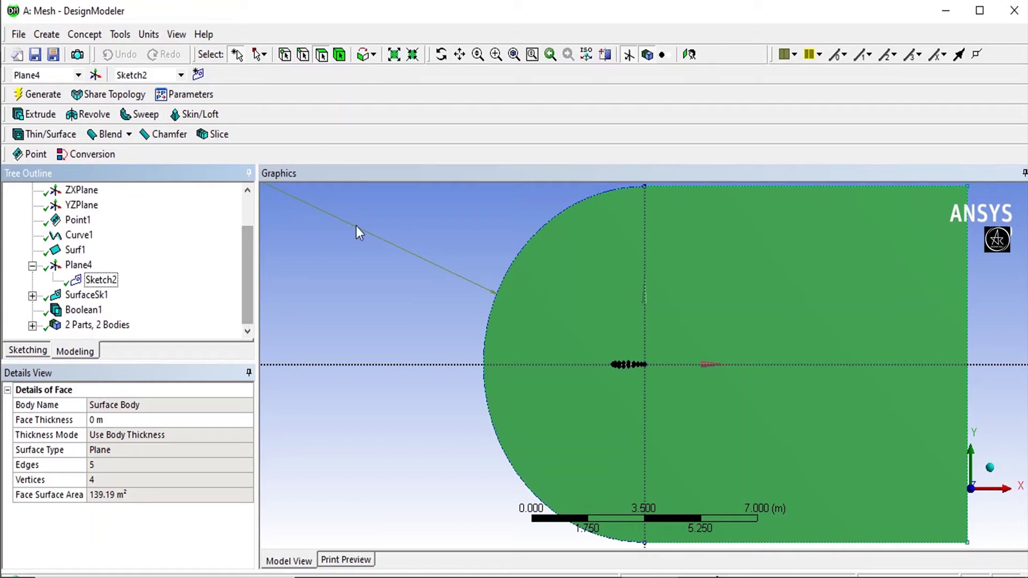
pyautogui.scroll(-2, 436, 334)
pyautogui.click(379, 308)
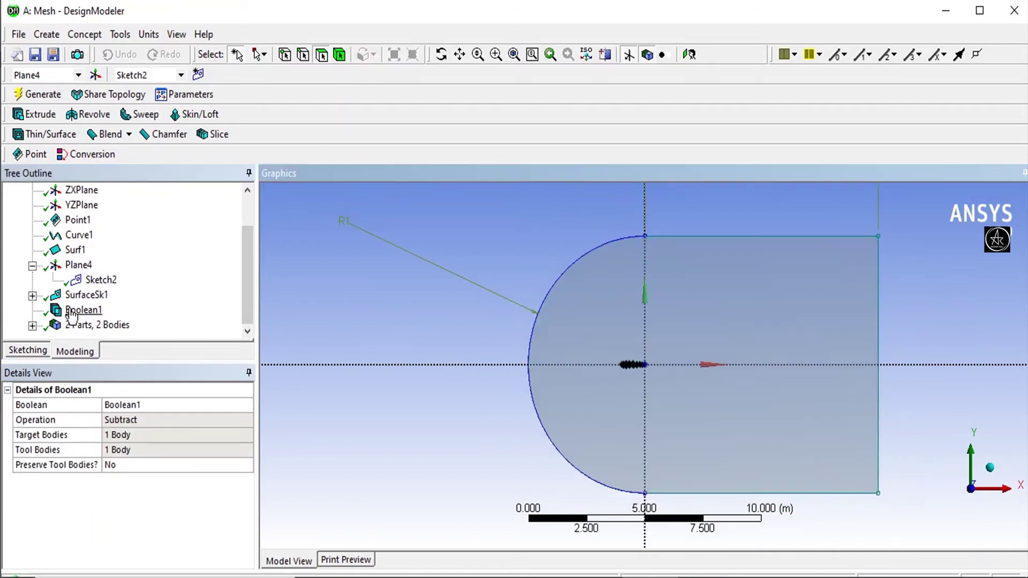
# - Create a new sketch on Plane4 and draw a horizontal line on the X axis extending past both sides of the domain
pyautogui.click(85, 264)
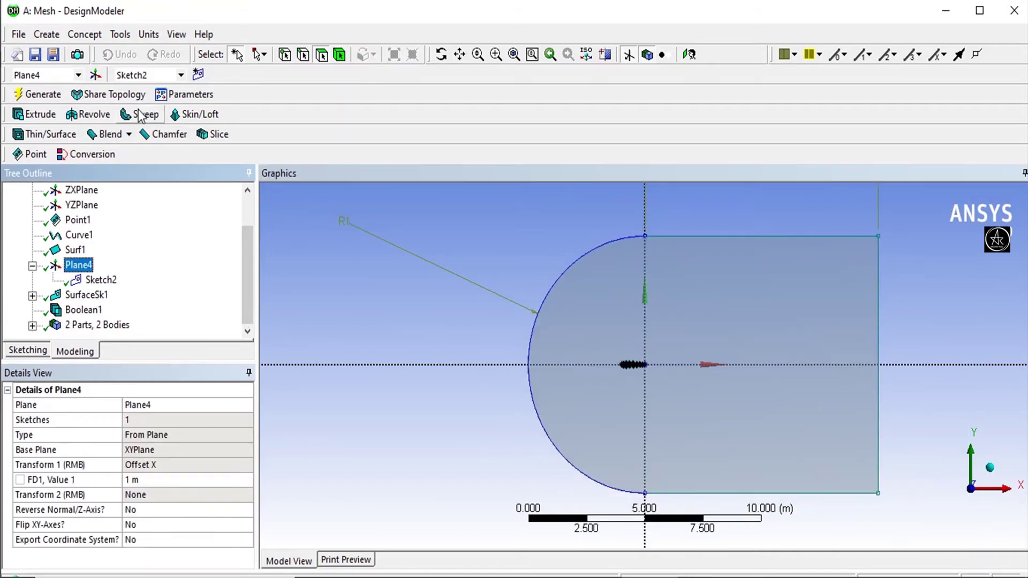
pyautogui.click(198, 75)
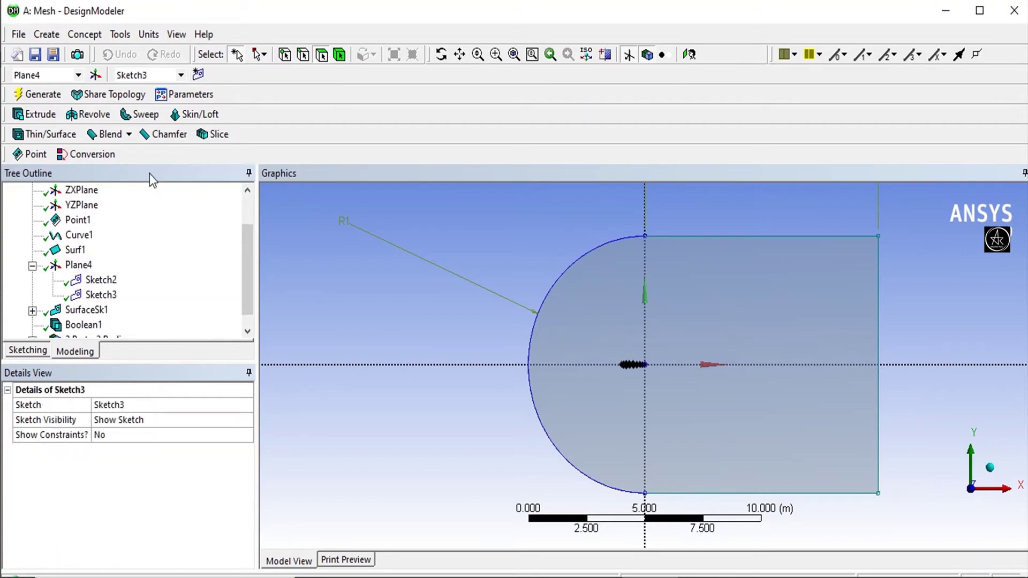
pyautogui.click(25, 351)
pyautogui.click(68, 211)
pyautogui.click(445, 365)
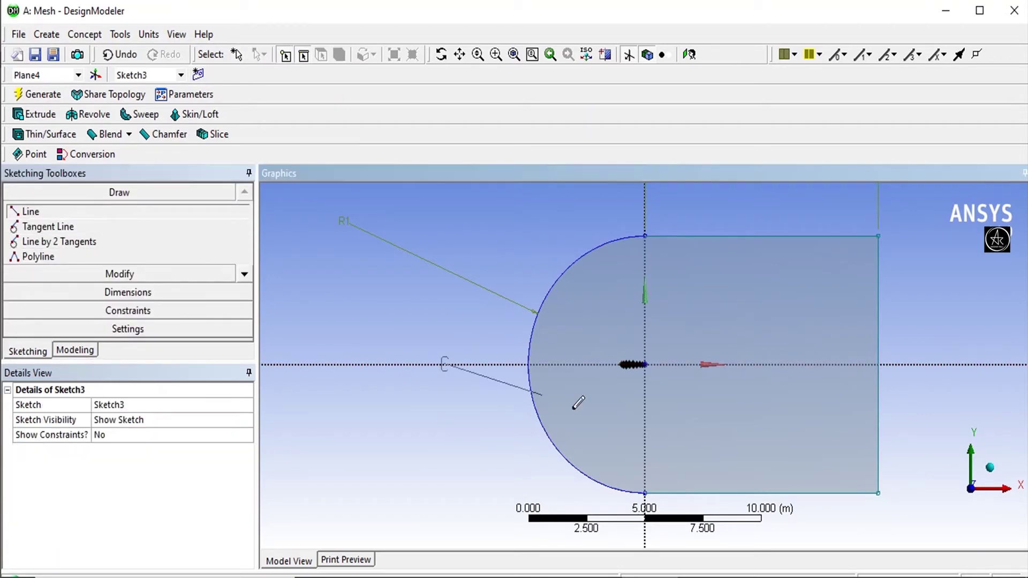
pyautogui.click(905, 365)
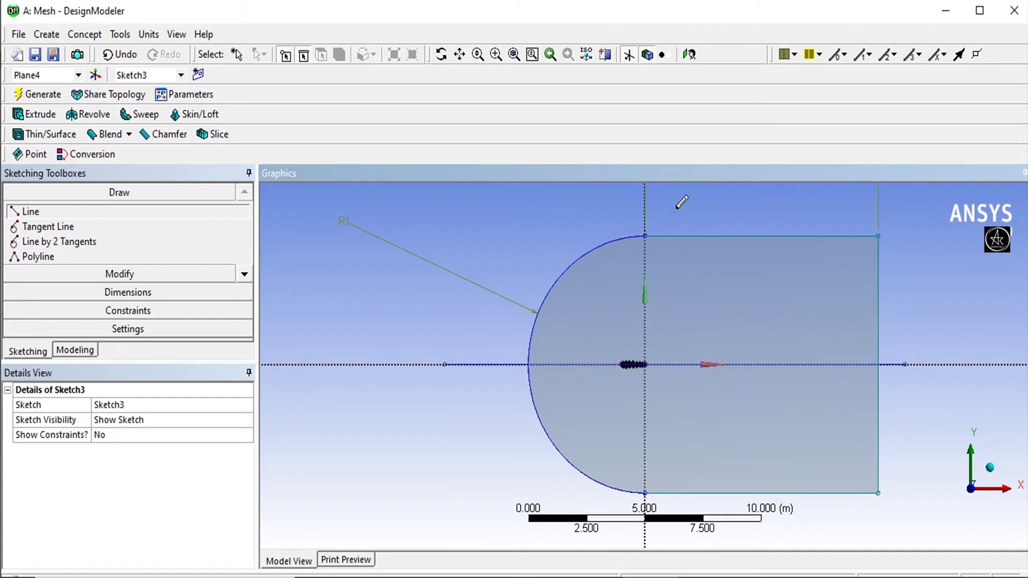
# - Draw a vertical line on the plane's Y axis extending past the domain's upper and lower edges
pyautogui.click(645, 214)
pyautogui.scroll(-2, 659, 318)
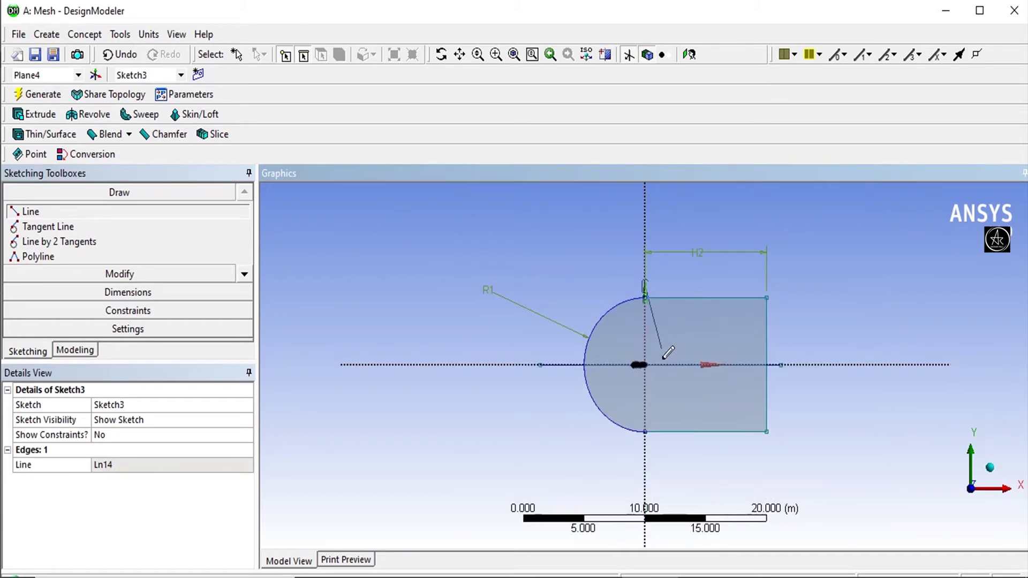
pyautogui.click(643, 464)
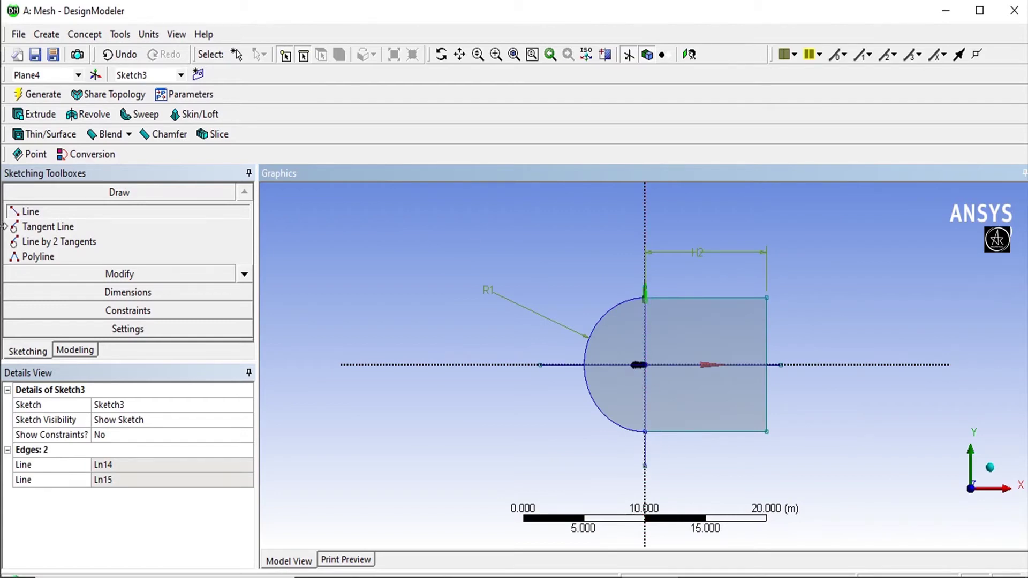
# - Trim the overhanging ends of the horizontal and vertical lines back to the domain boundary
pyautogui.click(122, 274)
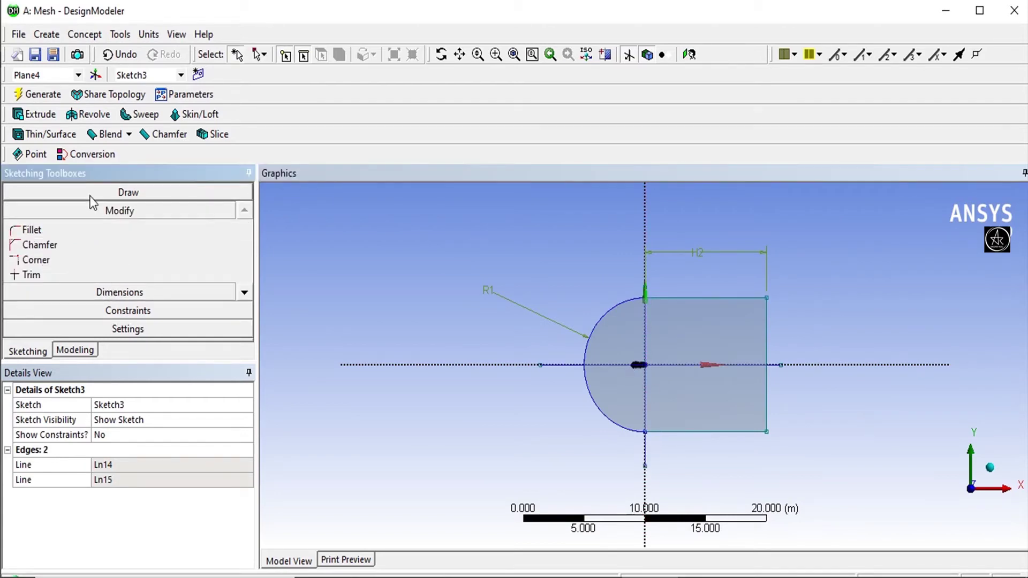
pyautogui.click(50, 275)
pyautogui.click(563, 364)
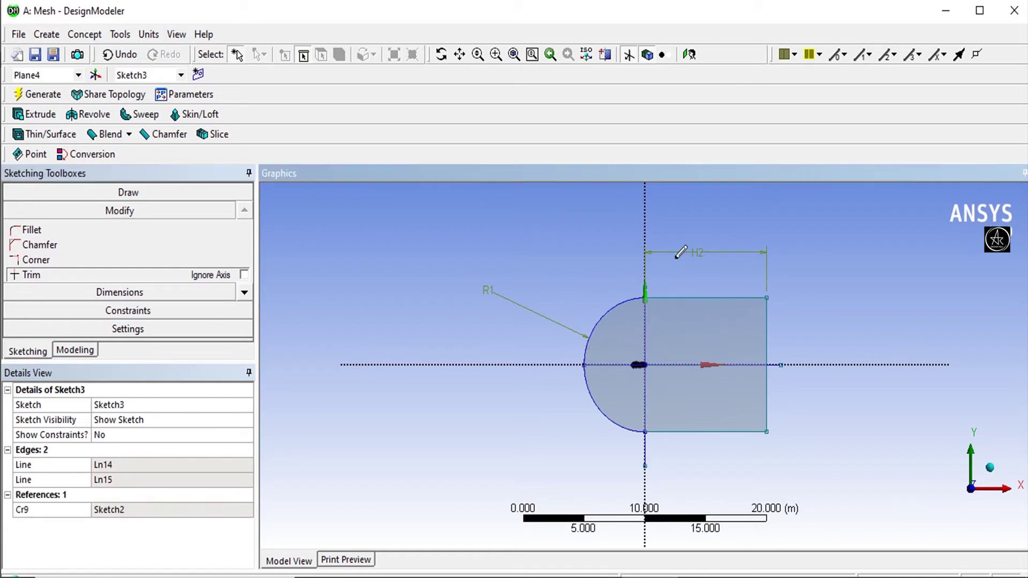
pyautogui.click(783, 365)
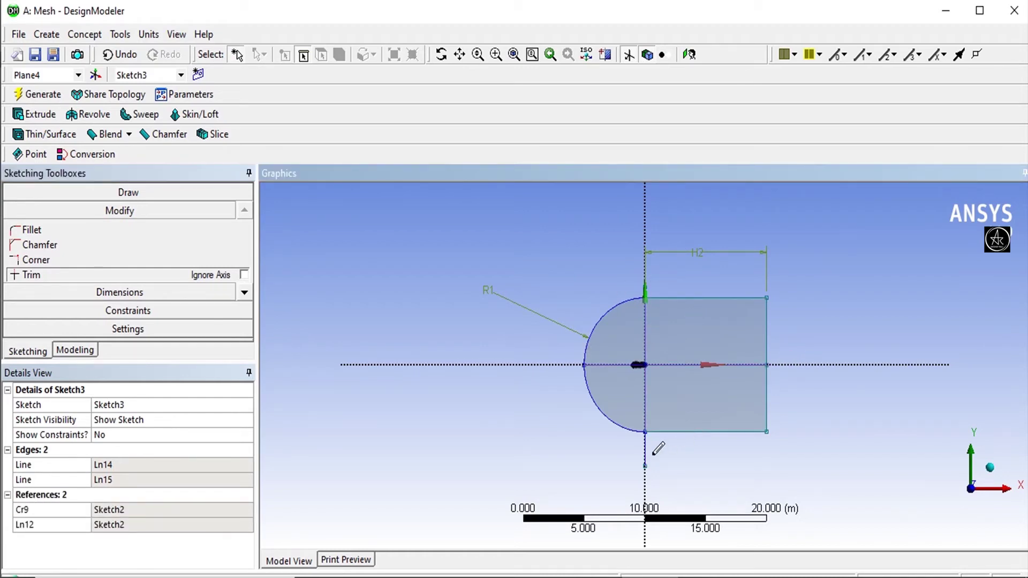
pyautogui.scroll(5, 651, 375)
pyautogui.scroll(-1, 660, 227)
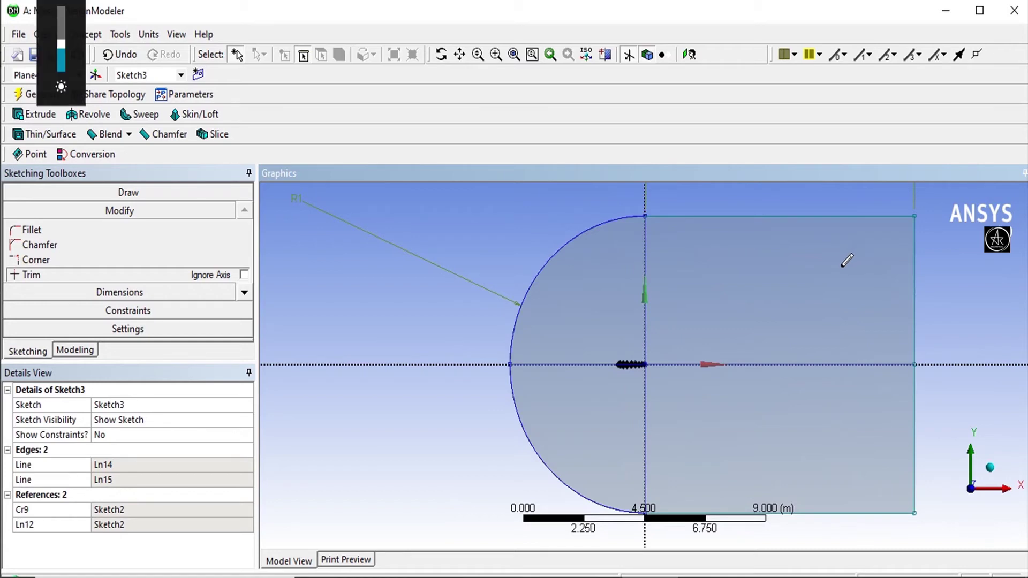
pyautogui.scroll(-1, 624, 293)
pyautogui.scroll(-2, 416, 287)
pyautogui.scroll(3, 294, 257)
# - Create a line body from Sketch3 using Lines From Sketches with the Add Material operation, and generate it
pyautogui.click(92, 36)
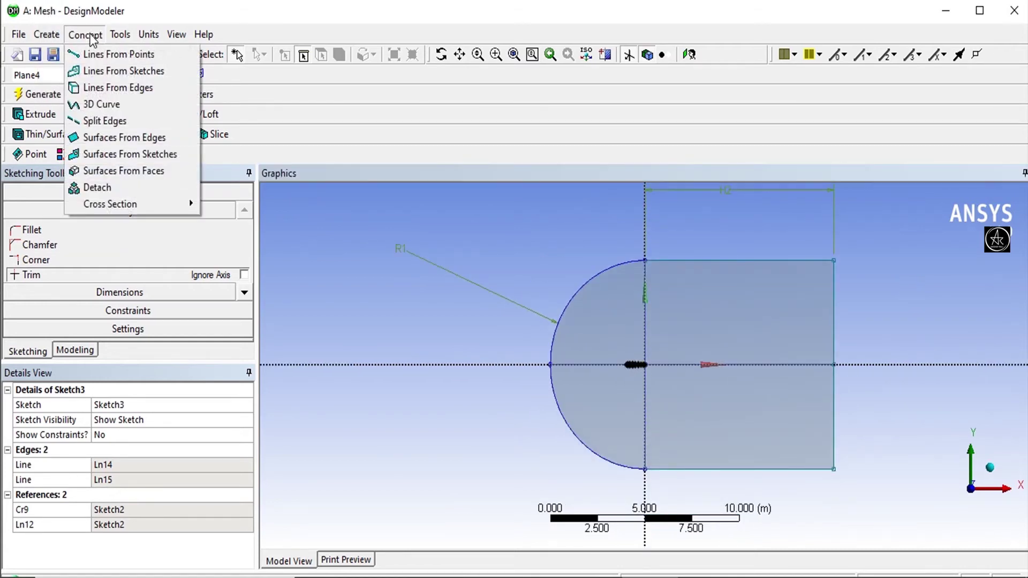
pyautogui.click(99, 71)
pyautogui.click(102, 295)
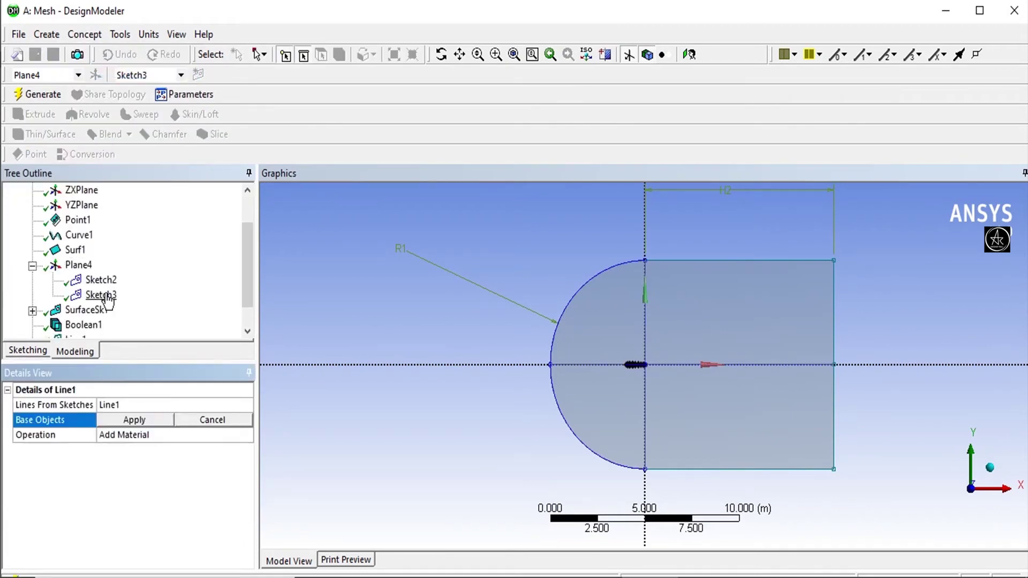
pyautogui.click(136, 419)
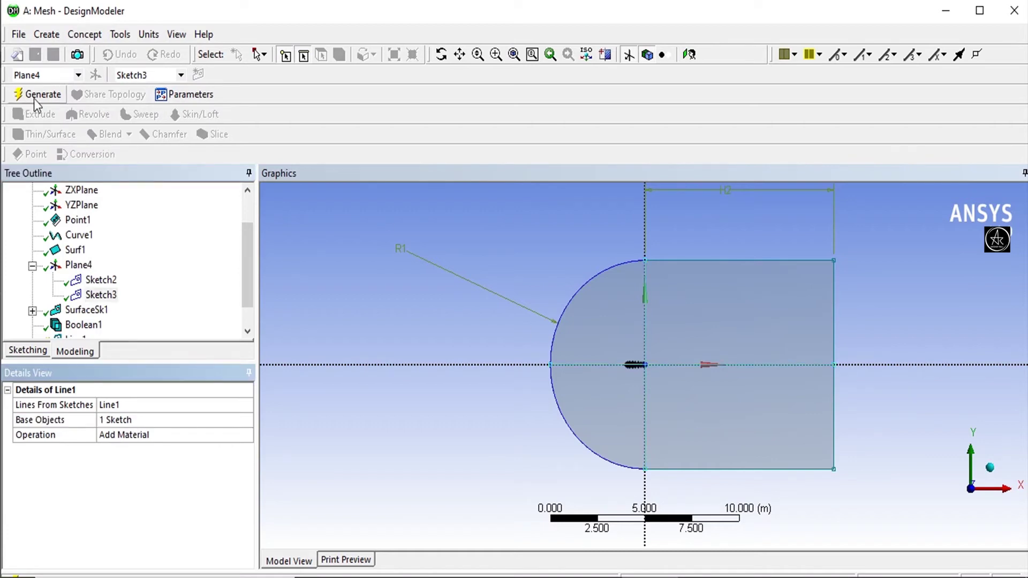
# - Create an Edges On Face projection of the four cross-line edges onto the domain face with imprinting, and generate it
pyautogui.click(132, 35)
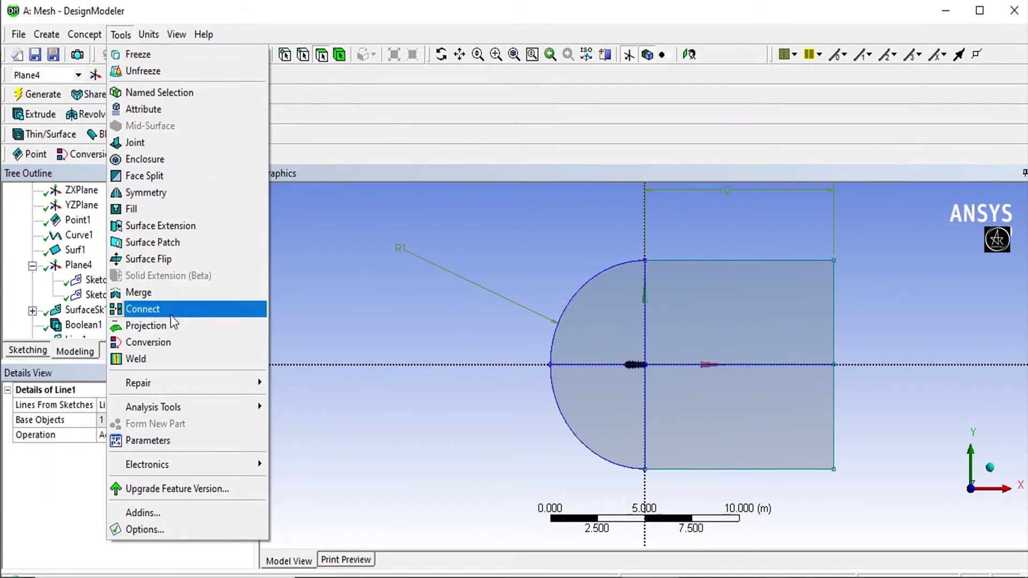
pyautogui.click(166, 328)
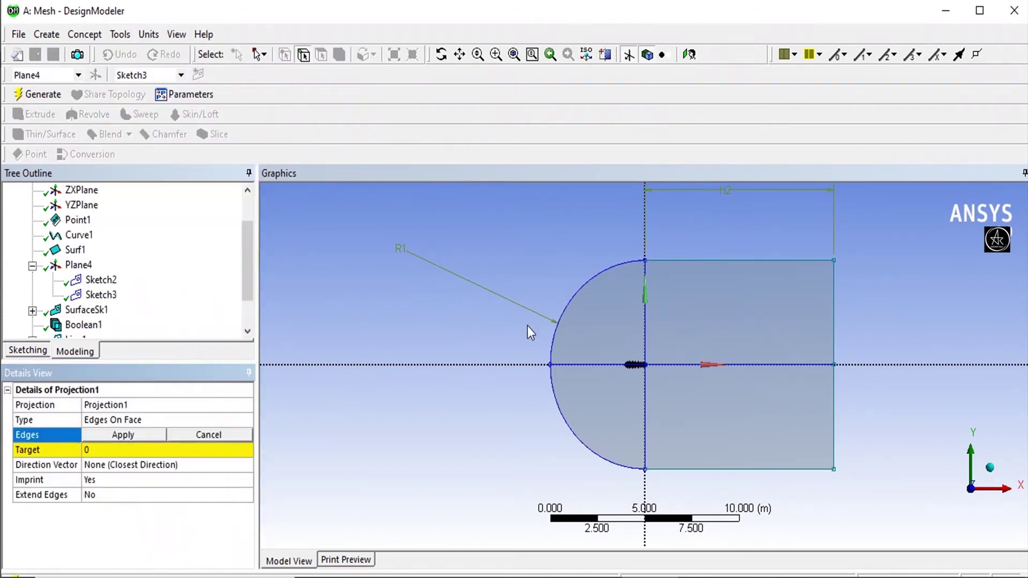
pyautogui.click(645, 290)
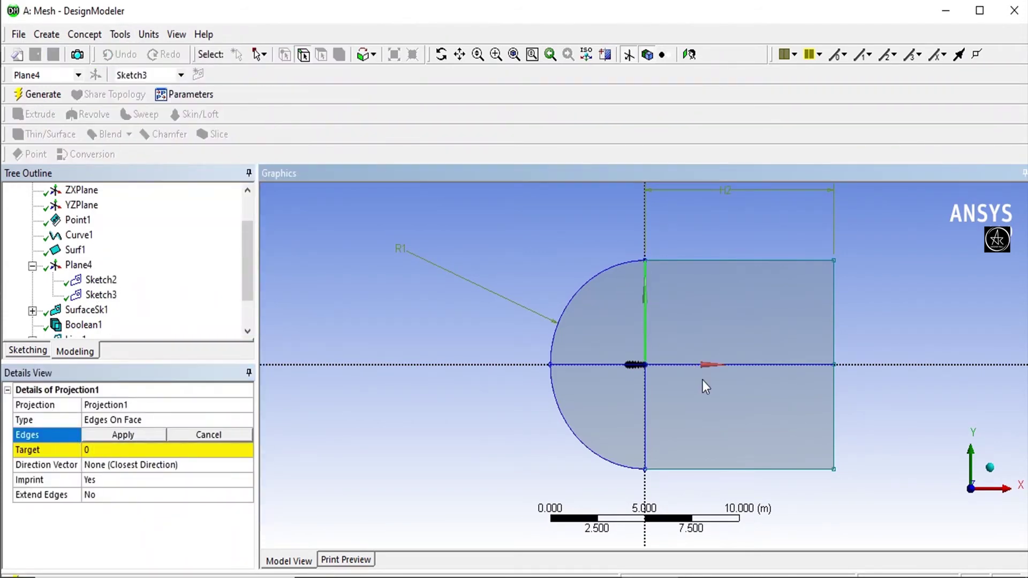
pyautogui.keyDown('ctrl'); pyautogui.click(690, 364); pyautogui.keyUp('ctrl')
pyautogui.keyDown('ctrl'); pyautogui.click(644, 412); pyautogui.keyUp('ctrl')
pyautogui.keyDown('ctrl'); pyautogui.click(581, 365); pyautogui.keyUp('ctrl')
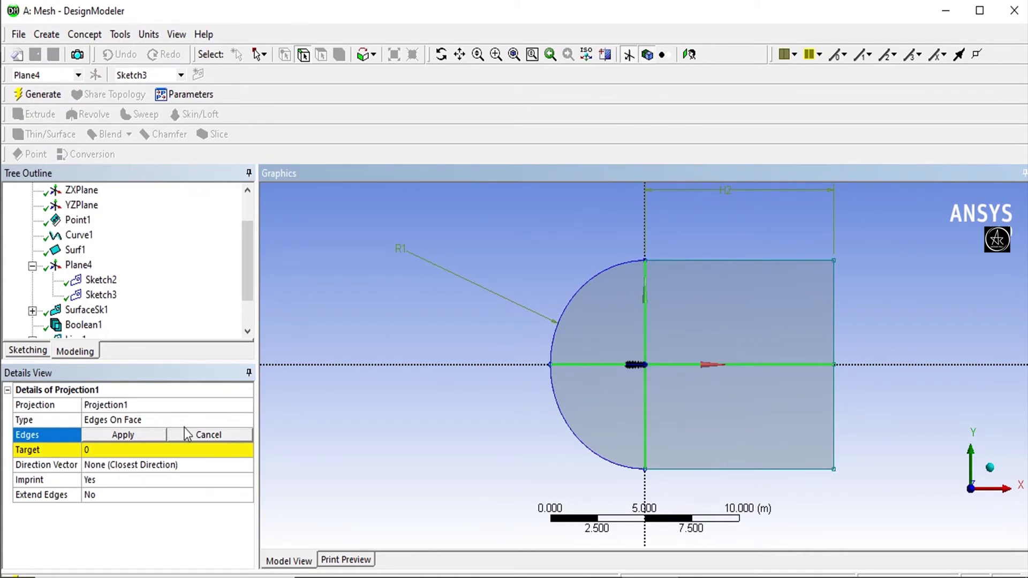
pyautogui.click(137, 438)
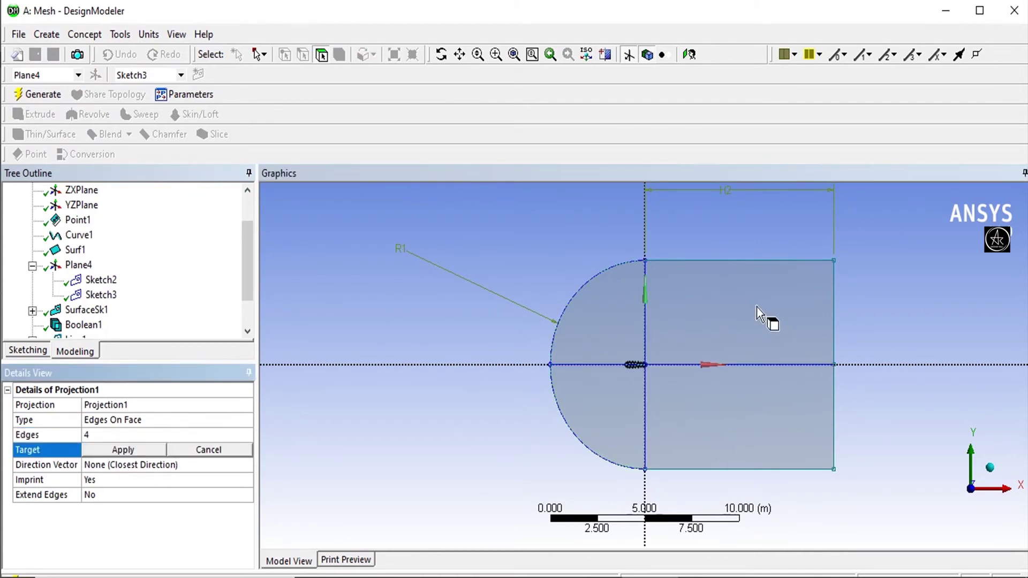
pyautogui.click(115, 453)
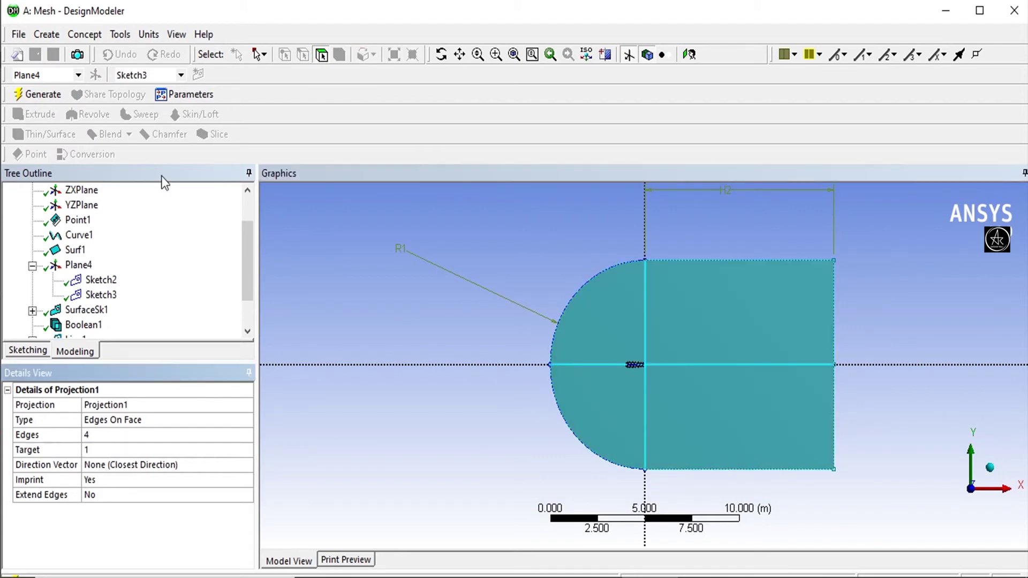
pyautogui.click(42, 94)
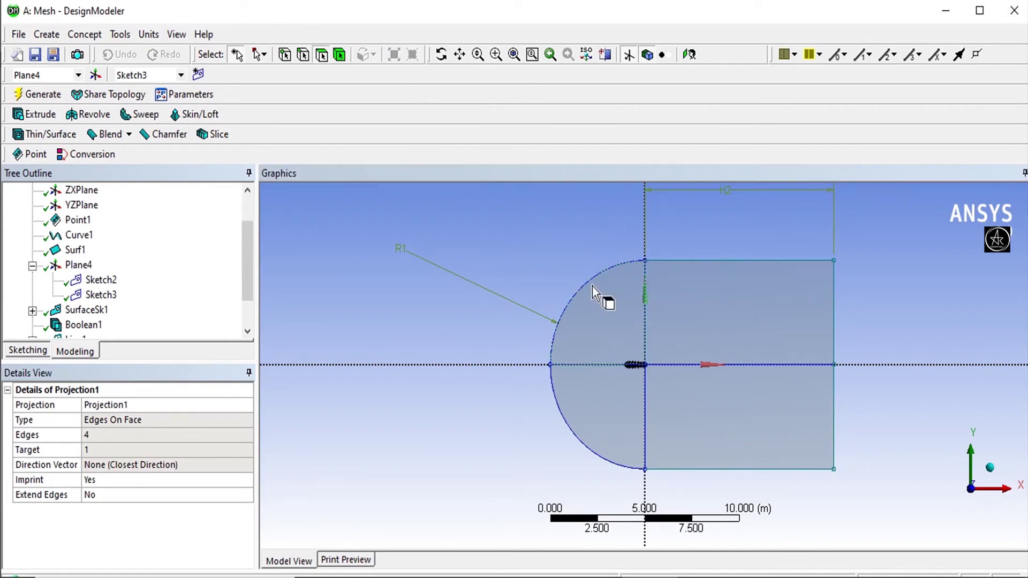
# - Select each quadrant of the domain in turn to check that the surface is split into separate faces
pyautogui.click(603, 332)
pyautogui.click(725, 321)
pyautogui.click(712, 443)
pyautogui.click(624, 407)
pyautogui.click(609, 347)
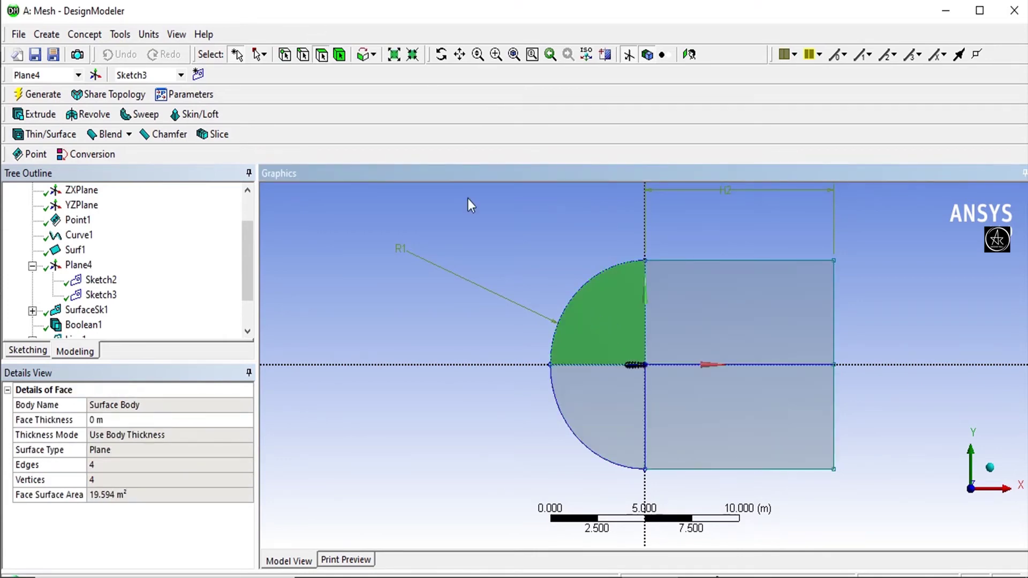
# - Close DesignModeler and open the Mesh cell of the Mesh system in the Meshing application
pyautogui.click(18, 34)
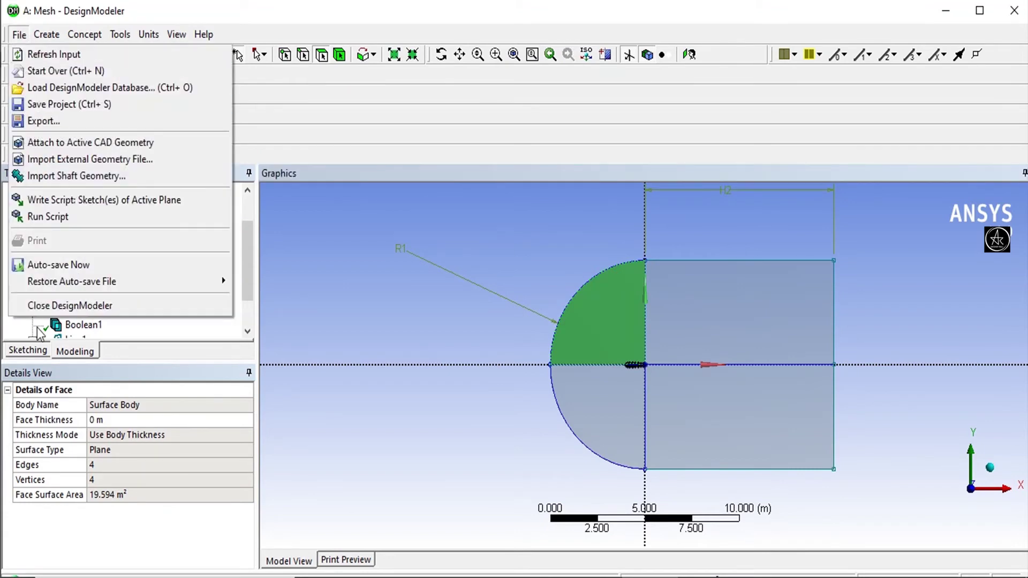
pyautogui.click(70, 305)
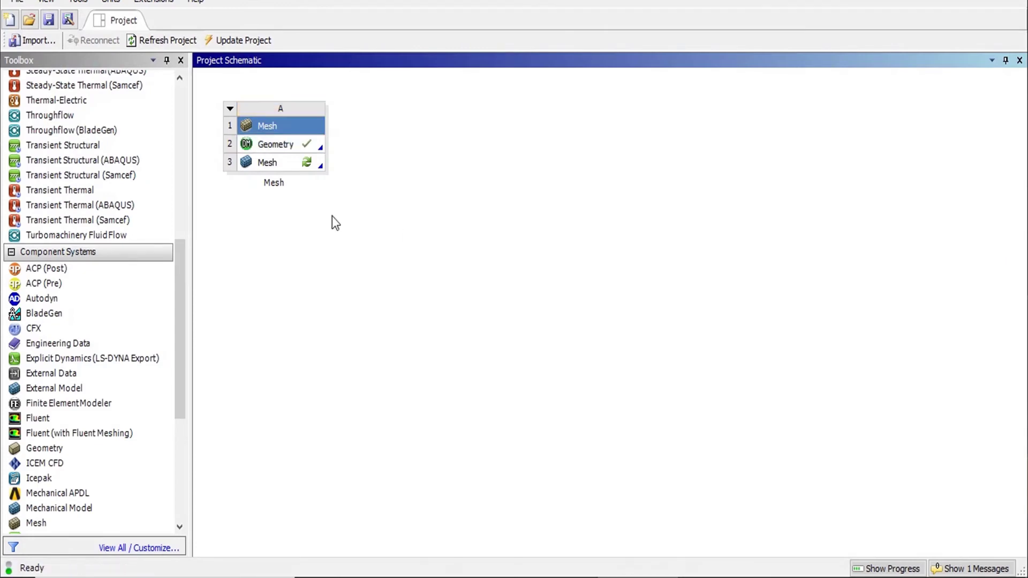
pyautogui.doubleClick(271, 163)
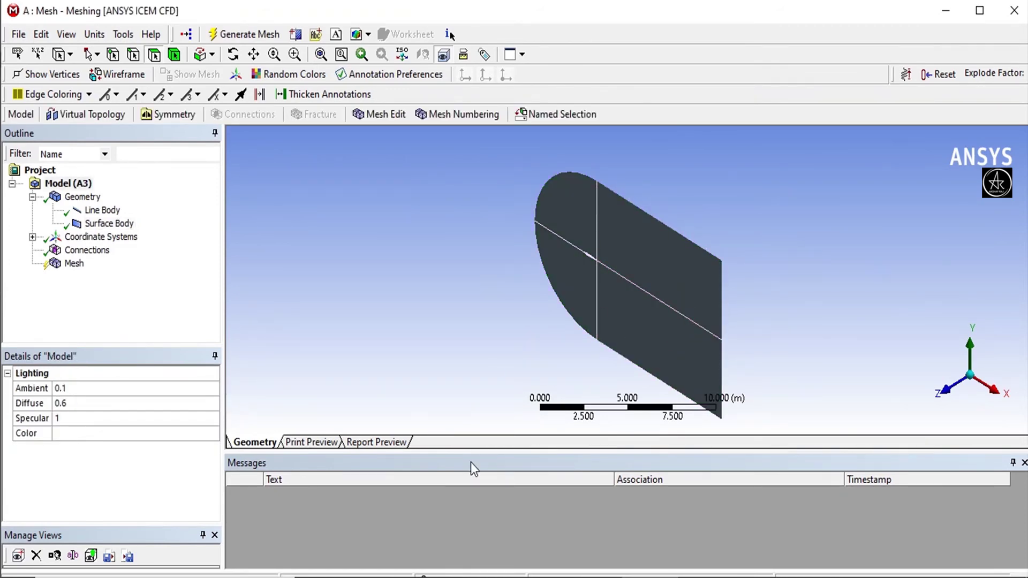
# - Insert a Face Meshing control under Mesh, with the domain viewed straight along the Z axis
pyautogui.moveTo(478, 452); pyautogui.dragTo(465, 540)
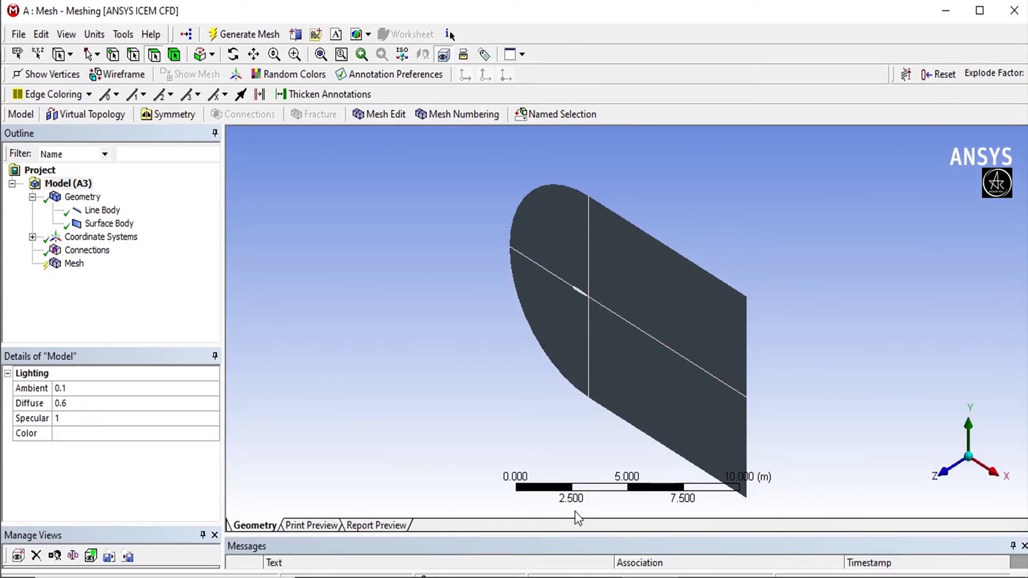
pyautogui.click(944, 472)
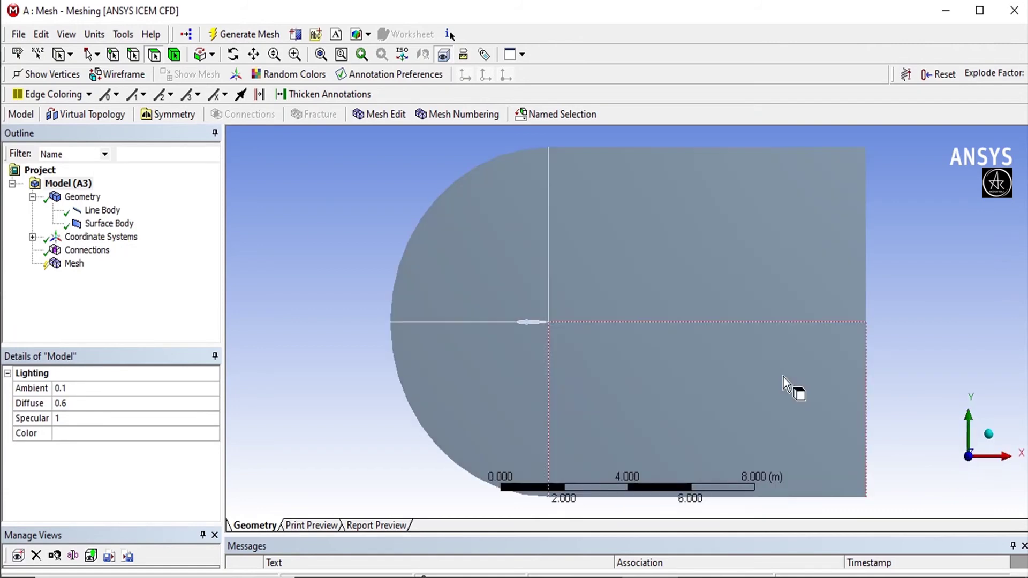
pyautogui.click(73, 265)
pyautogui.rightClick(68, 264)
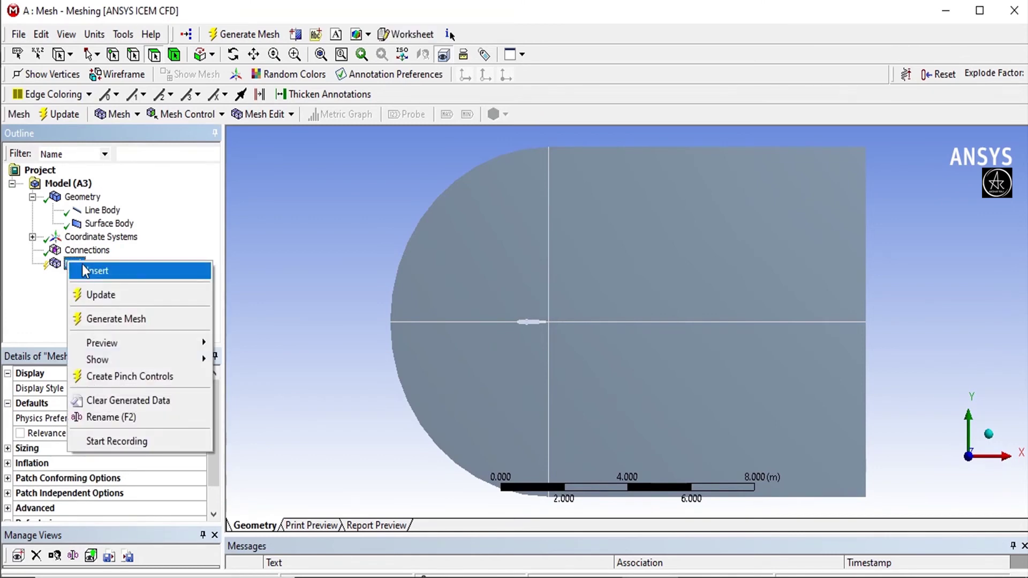
pyautogui.moveTo(99, 274)
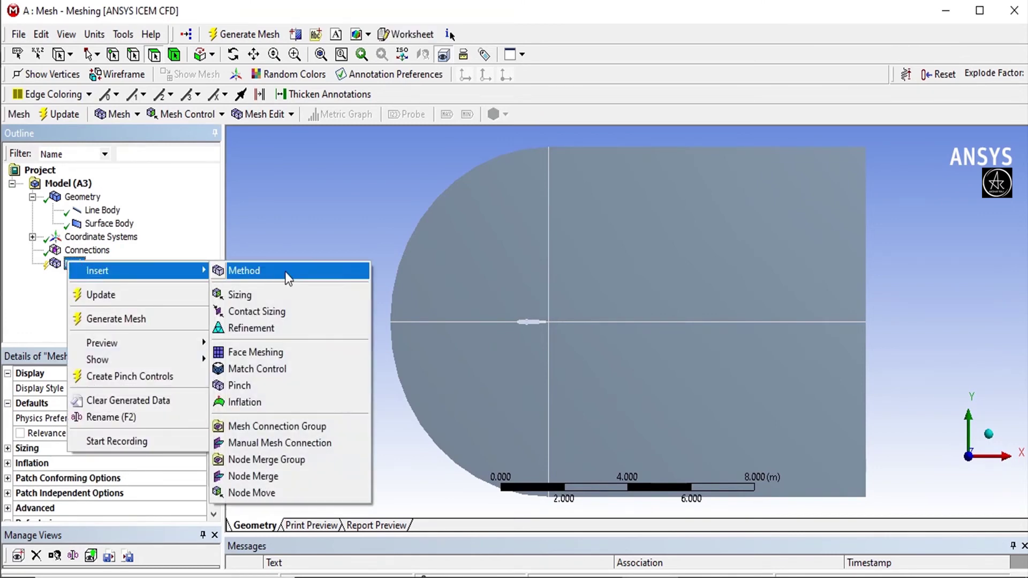
pyautogui.click(256, 352)
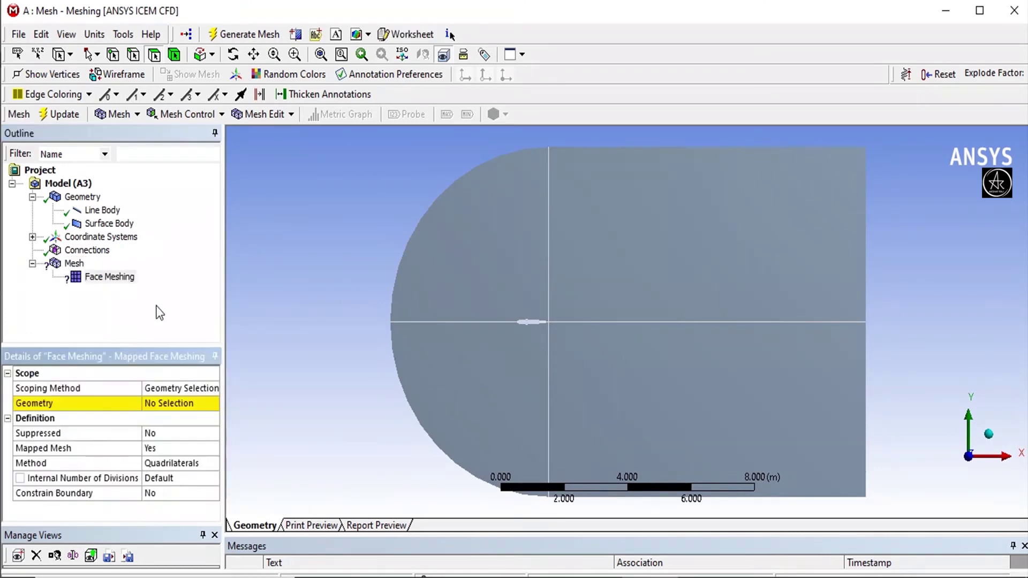
# - Scope the face meshing to all four faces of the domain
pyautogui.click(485, 281)
pyautogui.keyDown('ctrl'); pyautogui.click(623, 268); pyautogui.keyUp('ctrl')
pyautogui.keyDown('ctrl'); pyautogui.click(624, 378); pyautogui.keyUp('ctrl')
pyautogui.keyDown('ctrl'); pyautogui.click(425, 371); pyautogui.keyUp('ctrl')
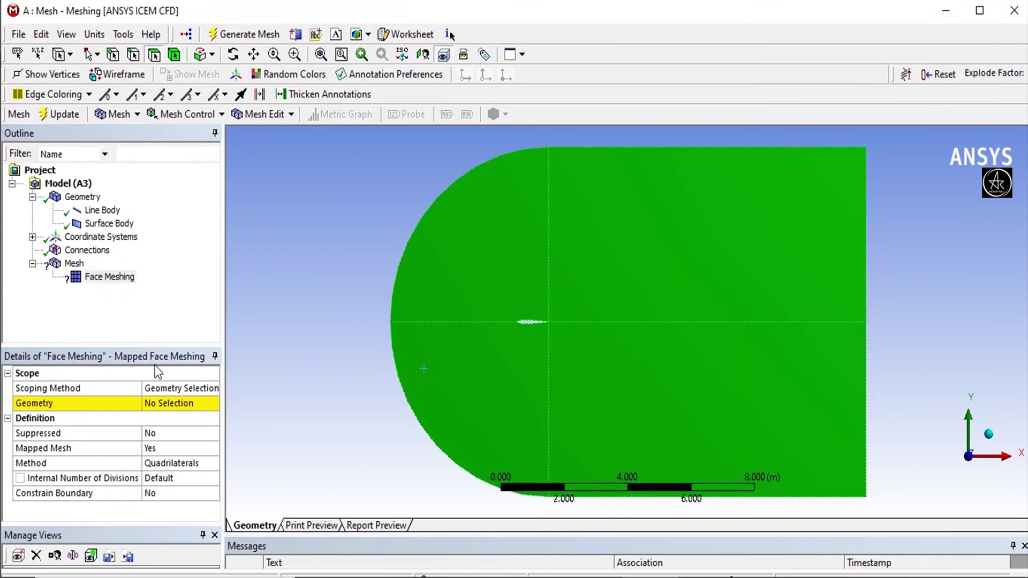
pyautogui.click(199, 409)
pyautogui.click(171, 403)
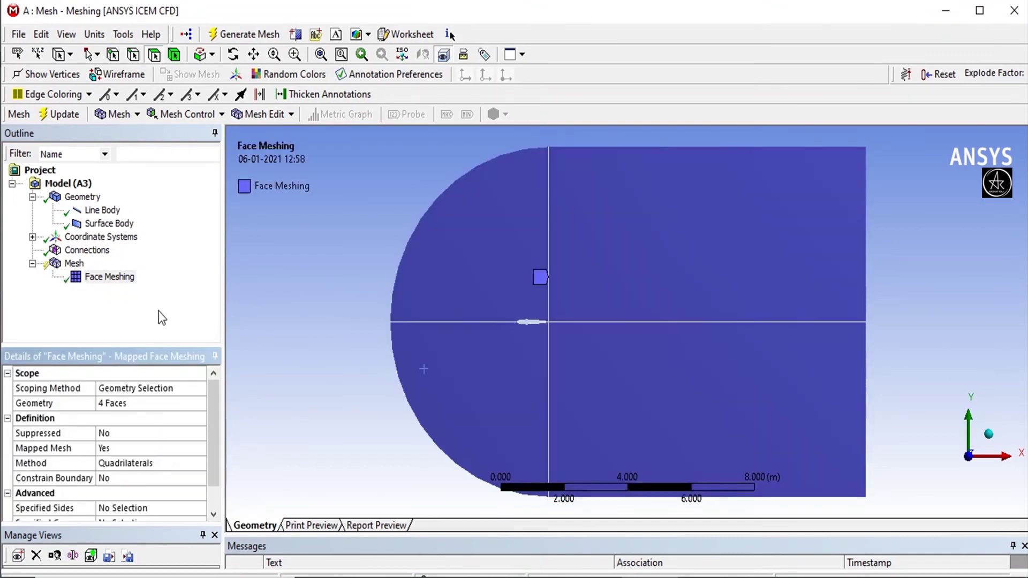
# - Insert a Sizing control and scope it to the two curved arc edges of the domain's inlet
pyautogui.rightClick(103, 277)
pyautogui.moveTo(188, 286)
pyautogui.click(266, 310)
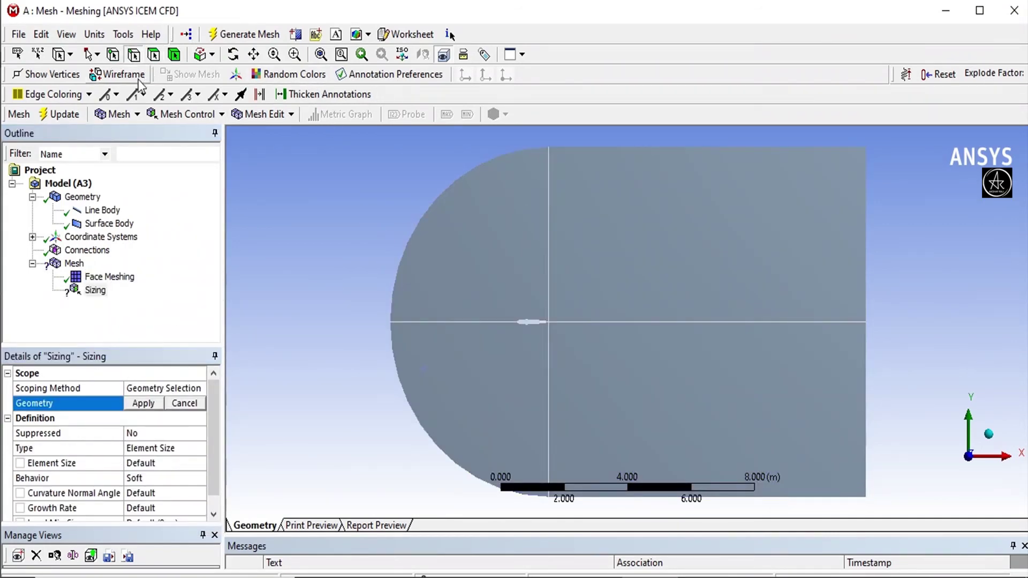
pyautogui.click(421, 217)
pyautogui.keyDown('ctrl'); pyautogui.click(410, 411); pyautogui.keyUp('ctrl')
pyautogui.click(149, 402)
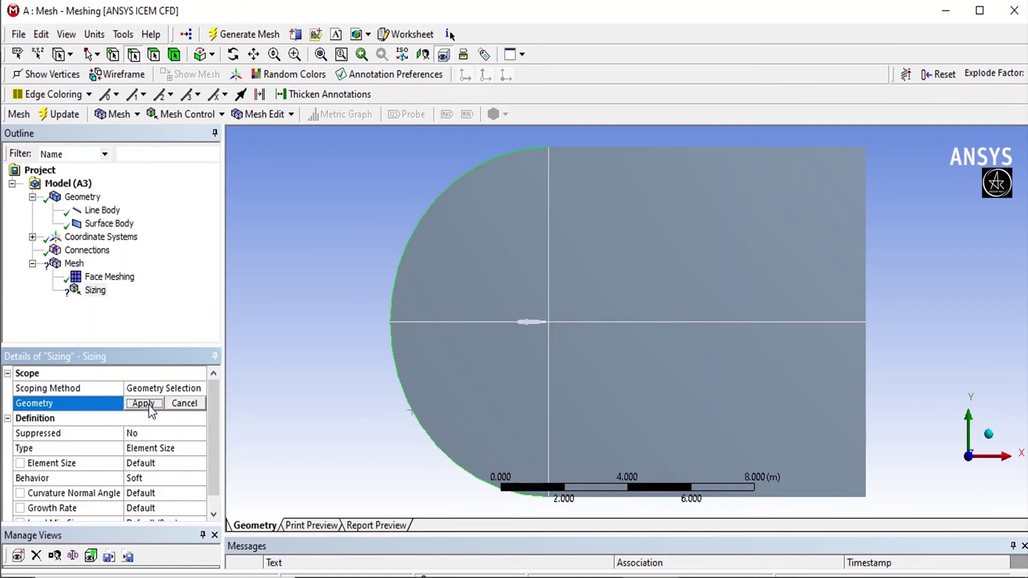
# - Set the arc edge sizing type to Number of Divisions with 50 divisions
pyautogui.click(161, 464)
pyautogui.click(188, 450)
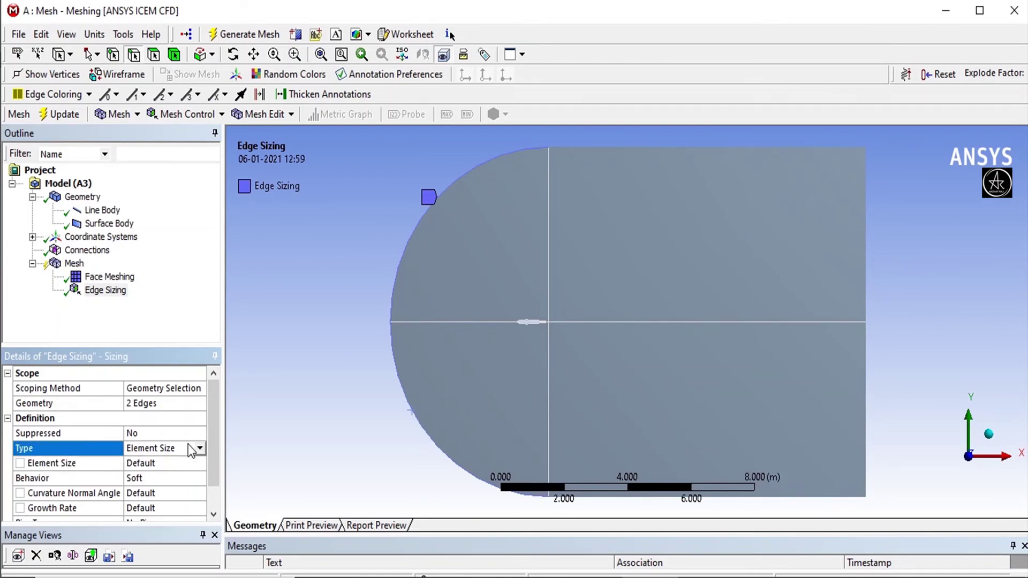
pyautogui.click(196, 448)
pyautogui.click(175, 474)
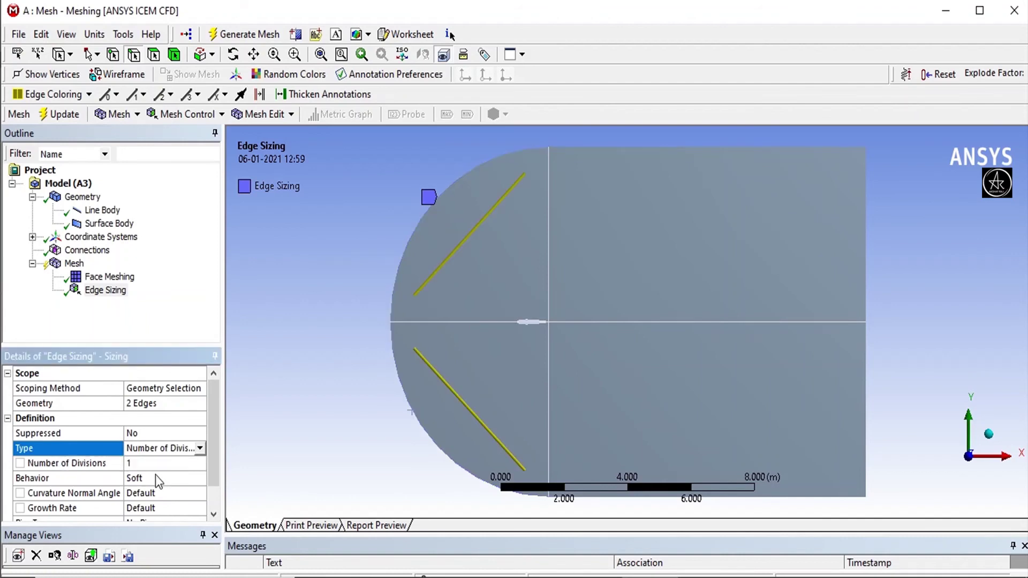
pyautogui.click(155, 463)
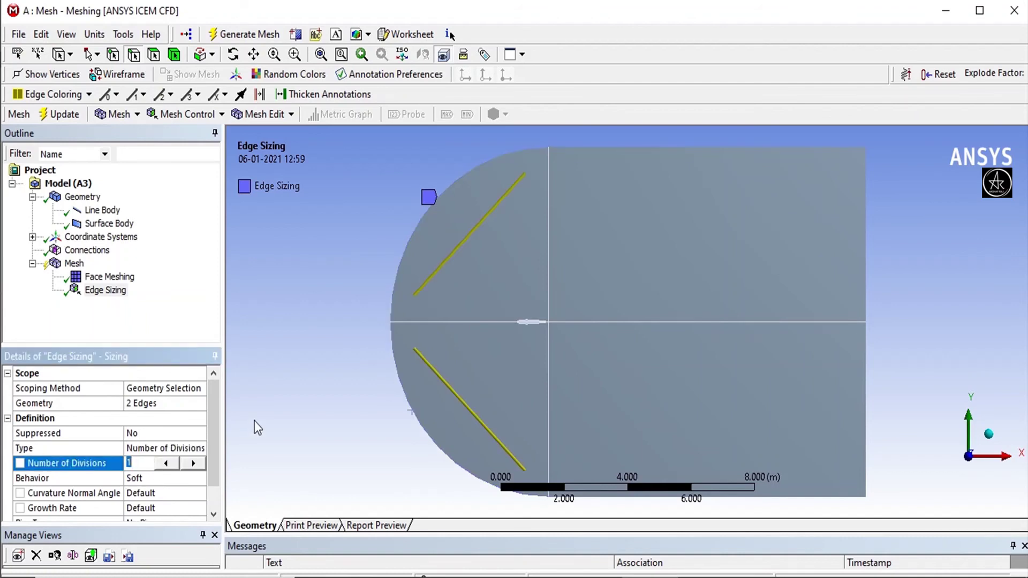
pyautogui.write('50')
pyautogui.press('Return')
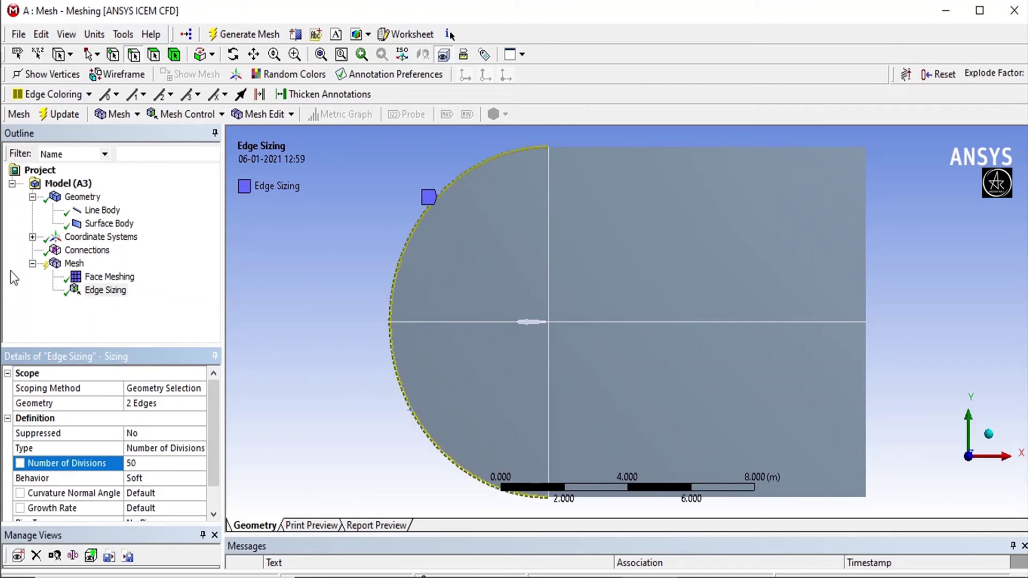
# - Insert another Sizing control and select the upper, middle and lower horizontal edges downstream of the airfoil
pyautogui.click(109, 277)
pyautogui.rightClick(114, 279)
pyautogui.moveTo(166, 286)
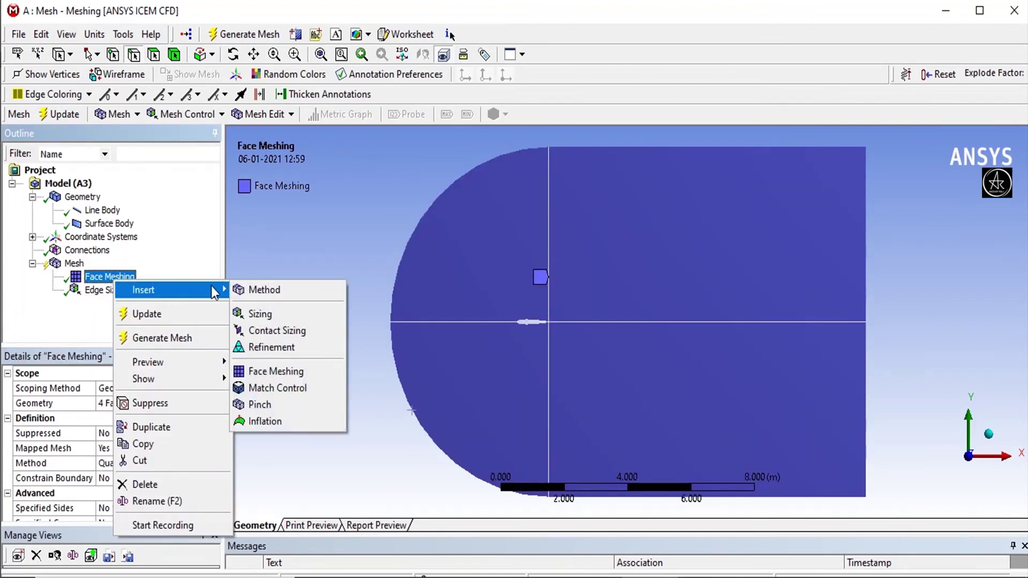
pyautogui.click(260, 314)
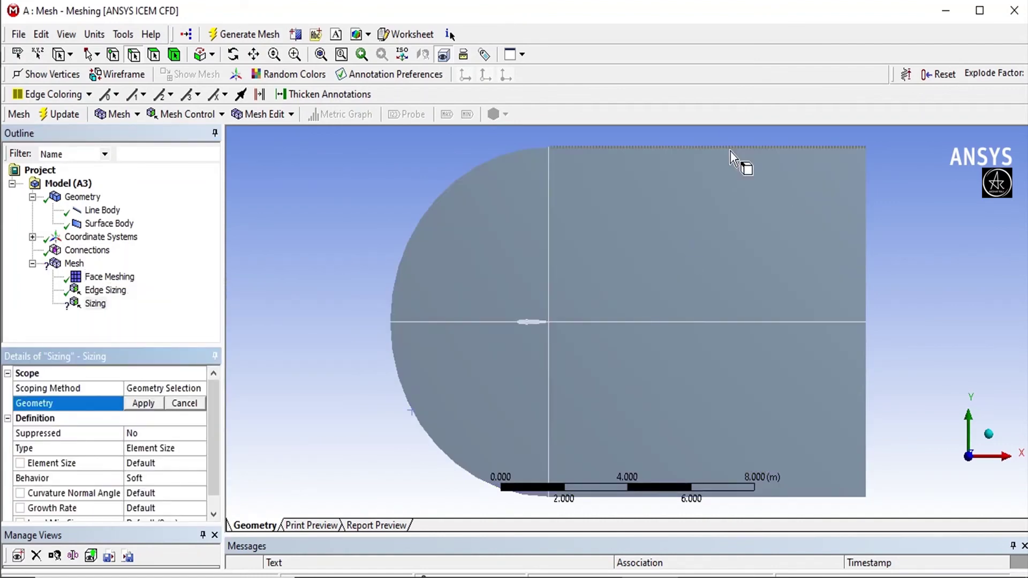
pyautogui.click(730, 148)
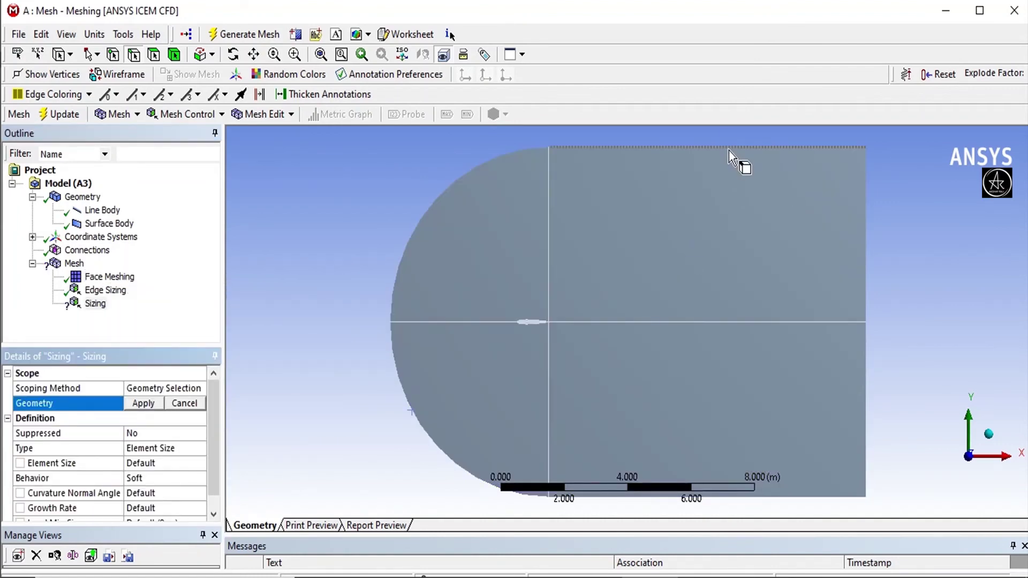
pyautogui.keyDown('ctrl'); pyautogui.click(700, 322); pyautogui.keyUp('ctrl')
pyautogui.keyDown('ctrl'); pyautogui.click(828, 497); pyautogui.keyUp('ctrl')
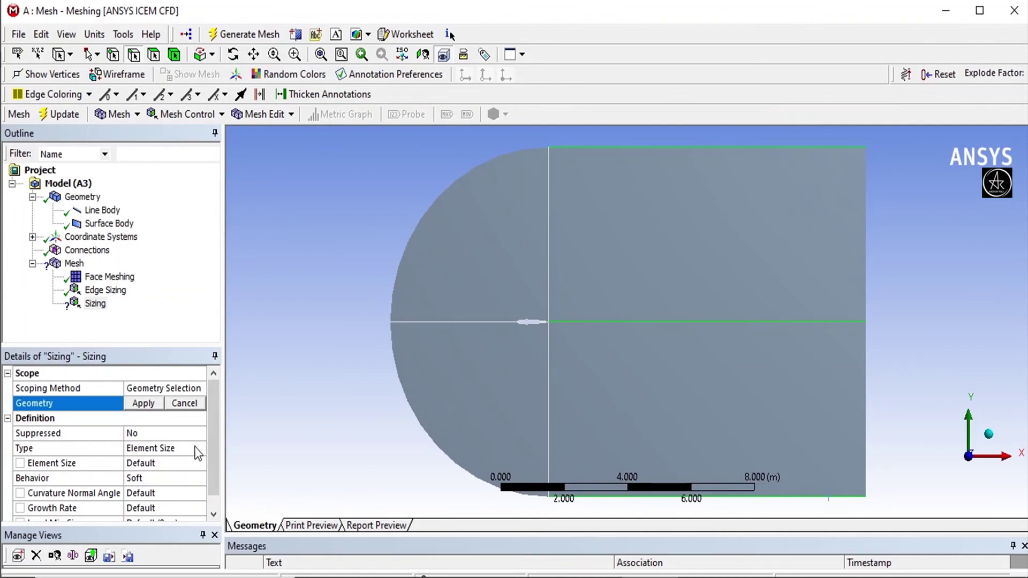
pyautogui.click(169, 450)
pyautogui.click(200, 449)
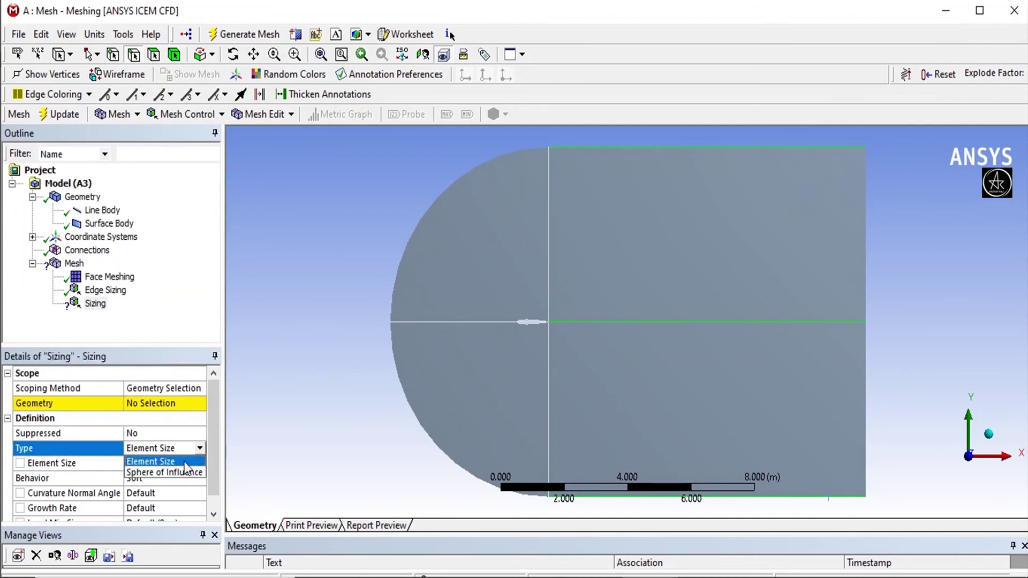
pyautogui.click(184, 461)
pyautogui.click(174, 464)
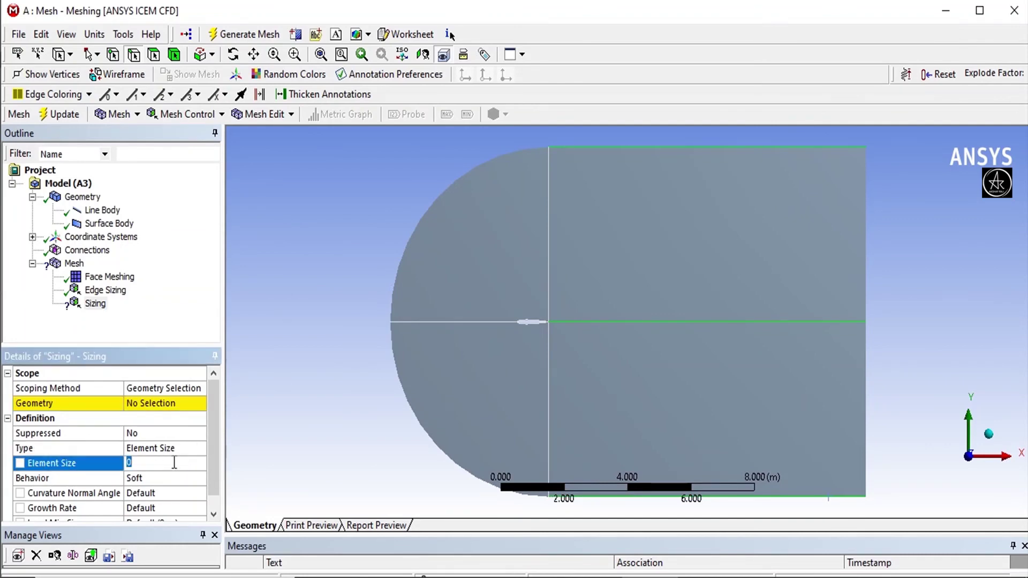
pyautogui.click(184, 447)
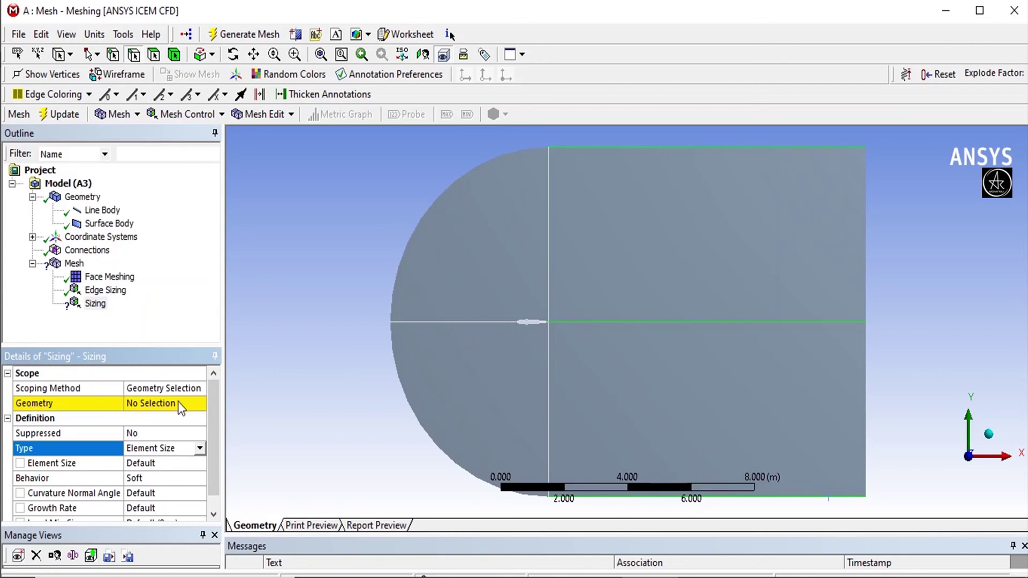
# - Apply the three selected horizontal edges to the sizing and define it by Number of Divisions with 100 divisions
pyautogui.click(144, 404)
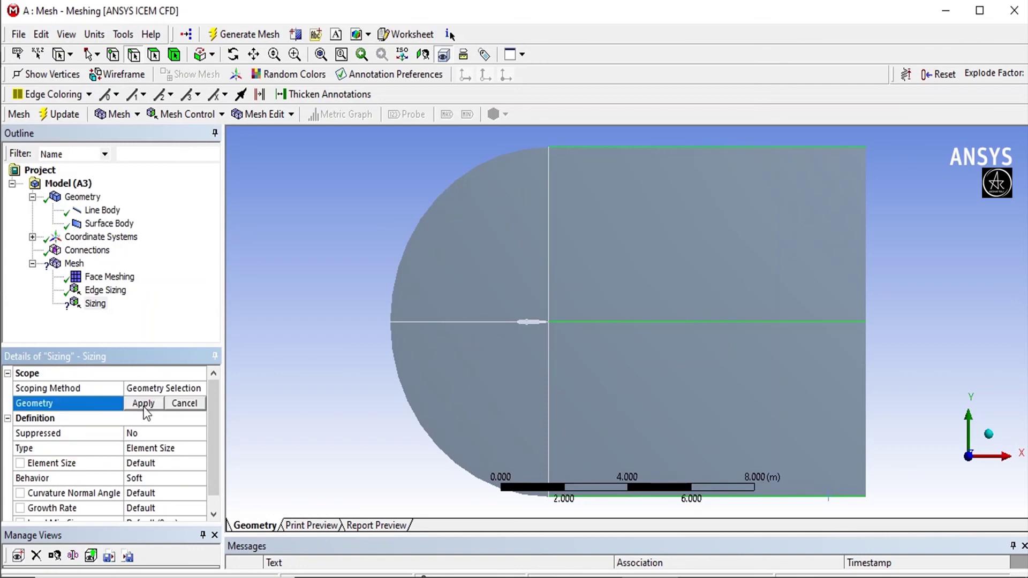
pyautogui.click(143, 403)
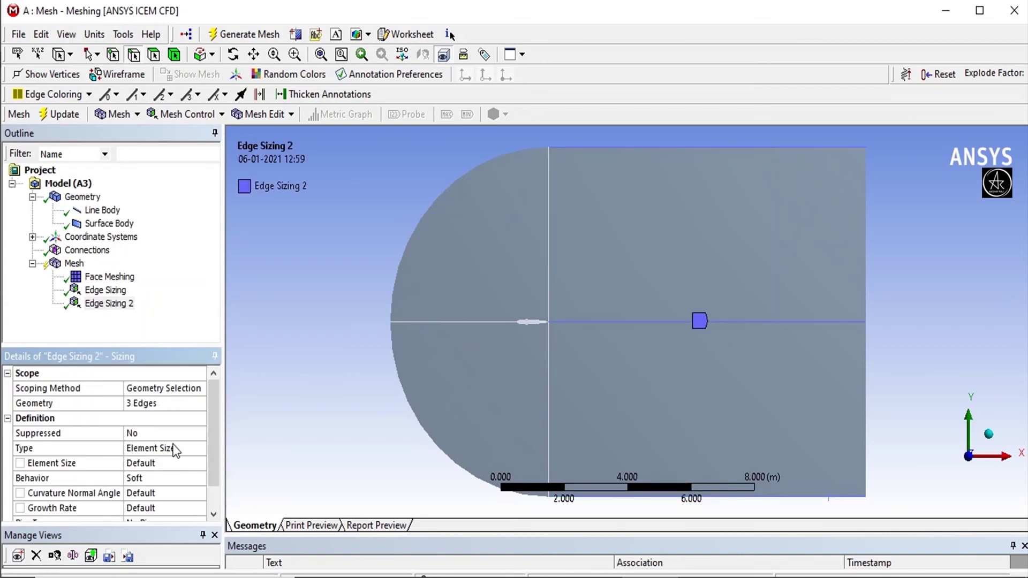
pyautogui.click(172, 448)
pyautogui.click(176, 449)
pyautogui.click(173, 473)
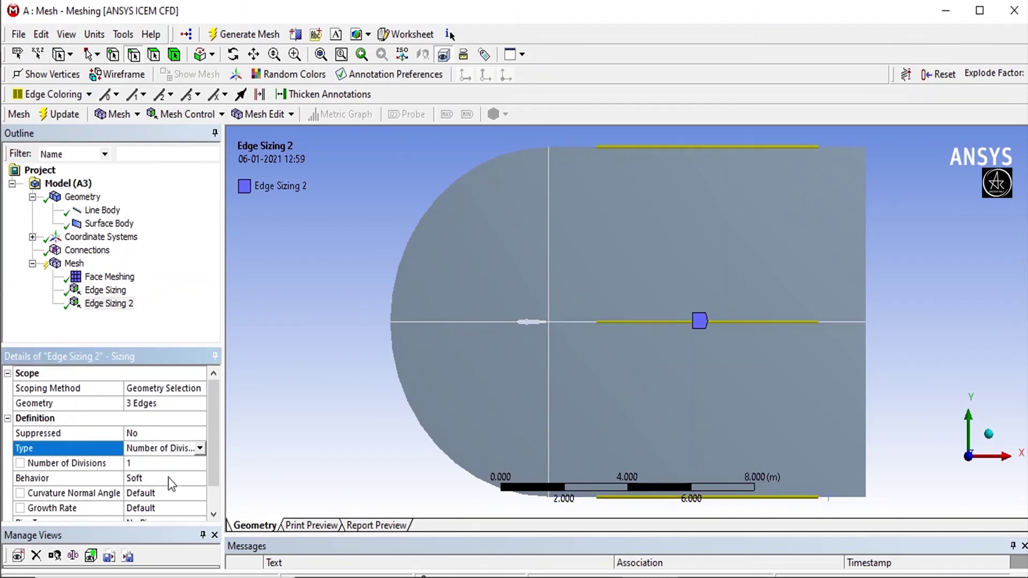
pyautogui.click(162, 463)
pyautogui.write('100')
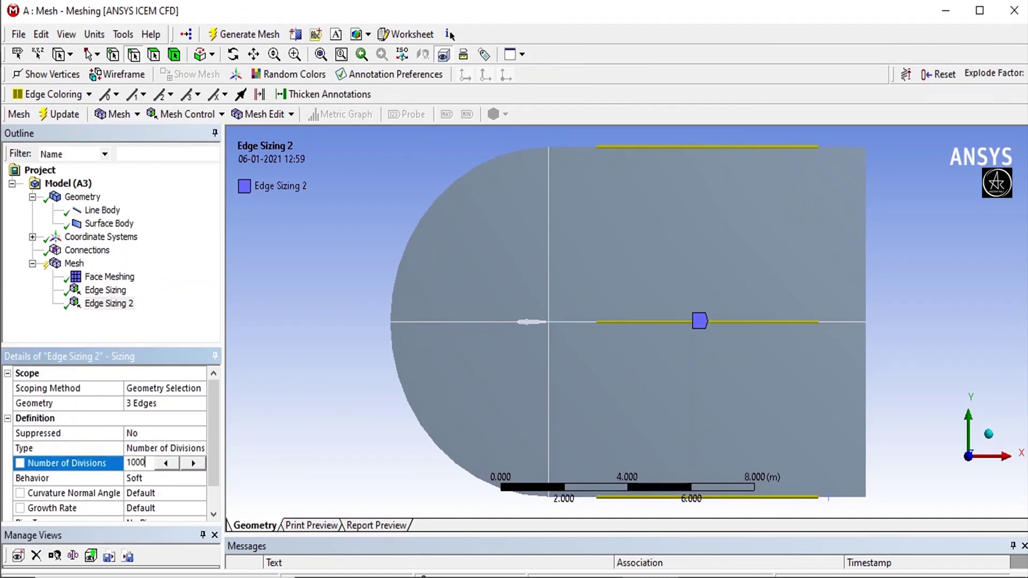
pyautogui.press('Return')
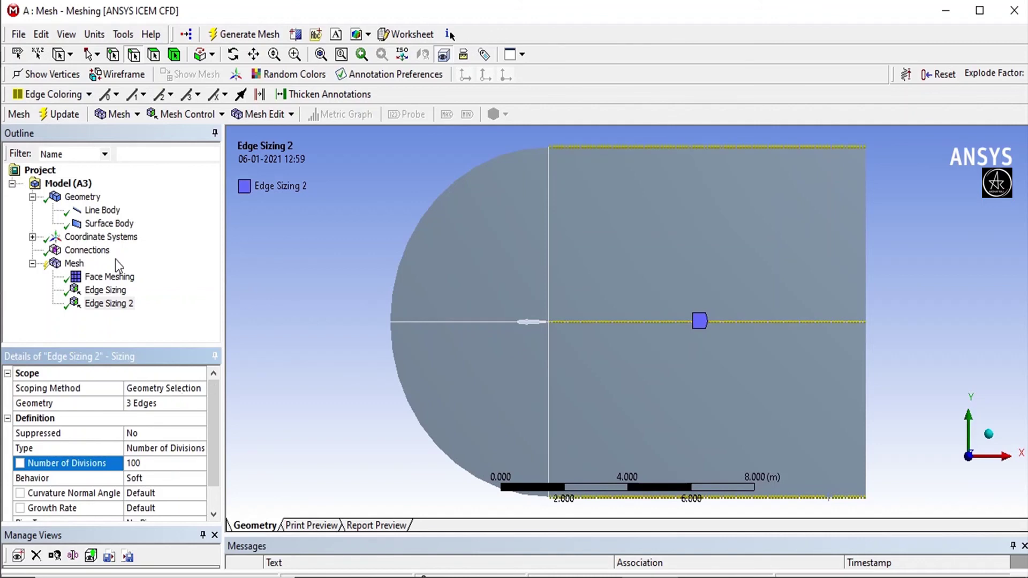
# - Insert a third Sizing control scoped to the two outlet edges, both inner vertical edges and the horizontal edge ahead of the airfoil
pyautogui.click(110, 277)
pyautogui.rightClick(109, 277)
pyautogui.moveTo(161, 289)
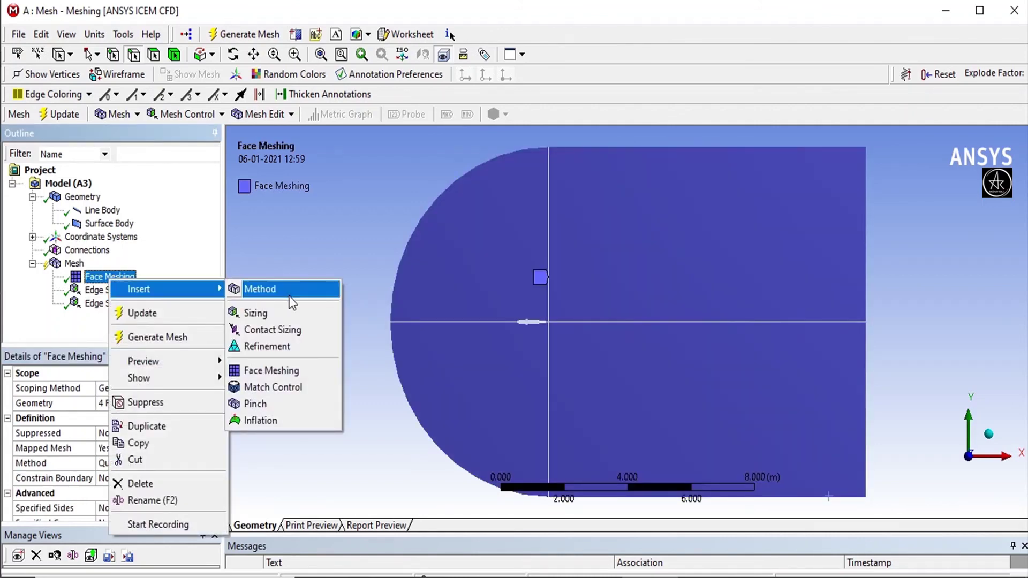
pyautogui.click(282, 316)
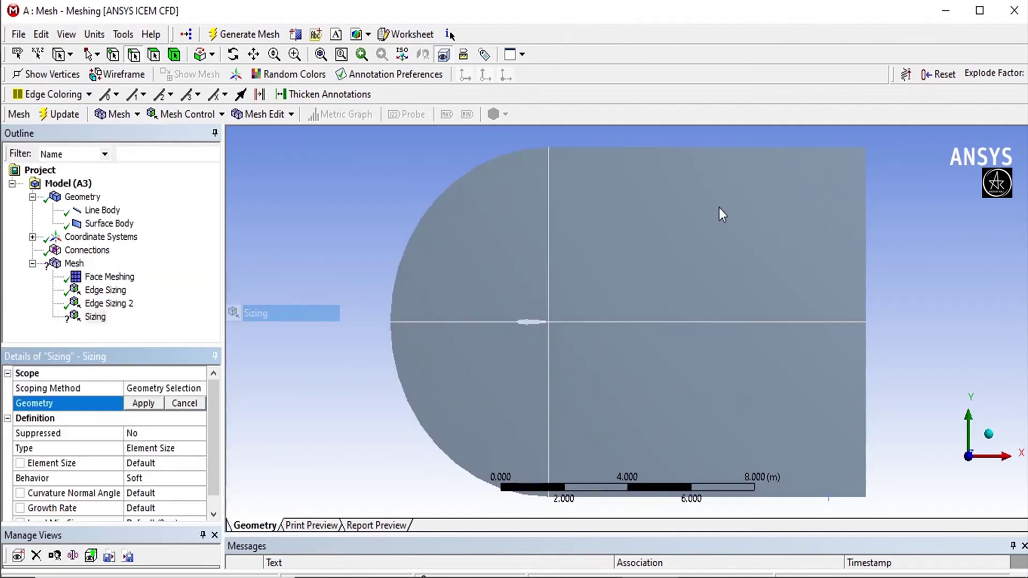
pyautogui.click(868, 228)
pyautogui.keyDown('ctrl'); pyautogui.click(868, 412); pyautogui.keyUp('ctrl')
pyautogui.keyDown('ctrl'); pyautogui.click(549, 409); pyautogui.keyUp('ctrl')
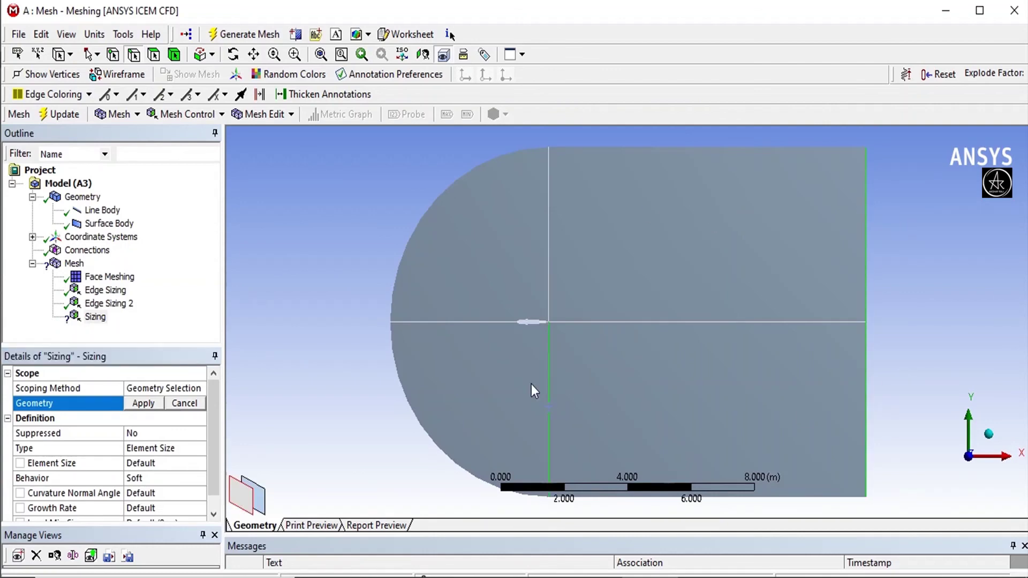
pyautogui.keyDown('ctrl'); pyautogui.click(447, 321); pyautogui.keyUp('ctrl')
pyautogui.keyDown('ctrl'); pyautogui.click(549, 233); pyautogui.keyUp('ctrl')
pyautogui.click(144, 405)
# - Set the five-edge sizing type to Number of Divisions with 50 divisions
pyautogui.click(172, 450)
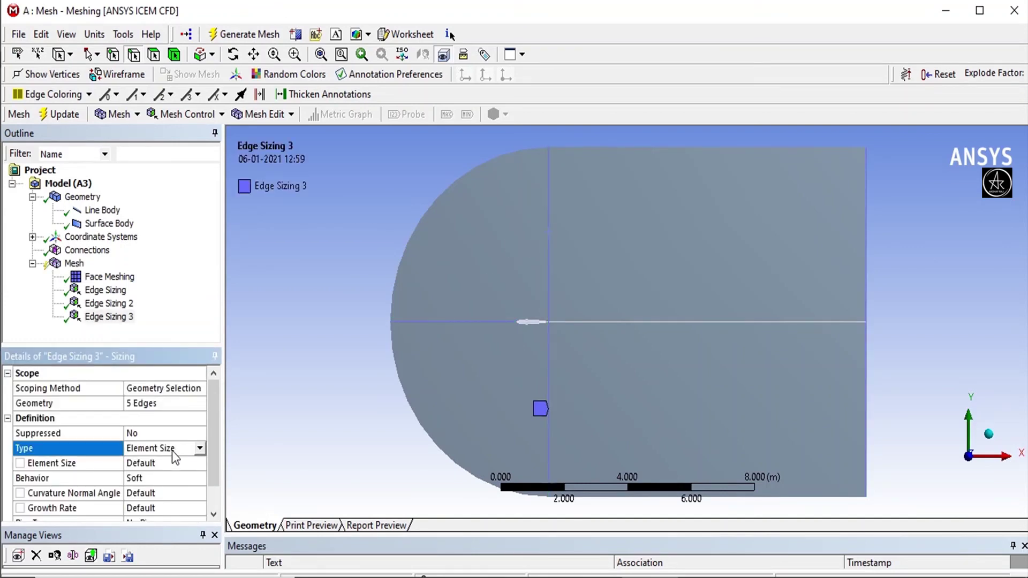
pyautogui.click(200, 449)
pyautogui.click(163, 470)
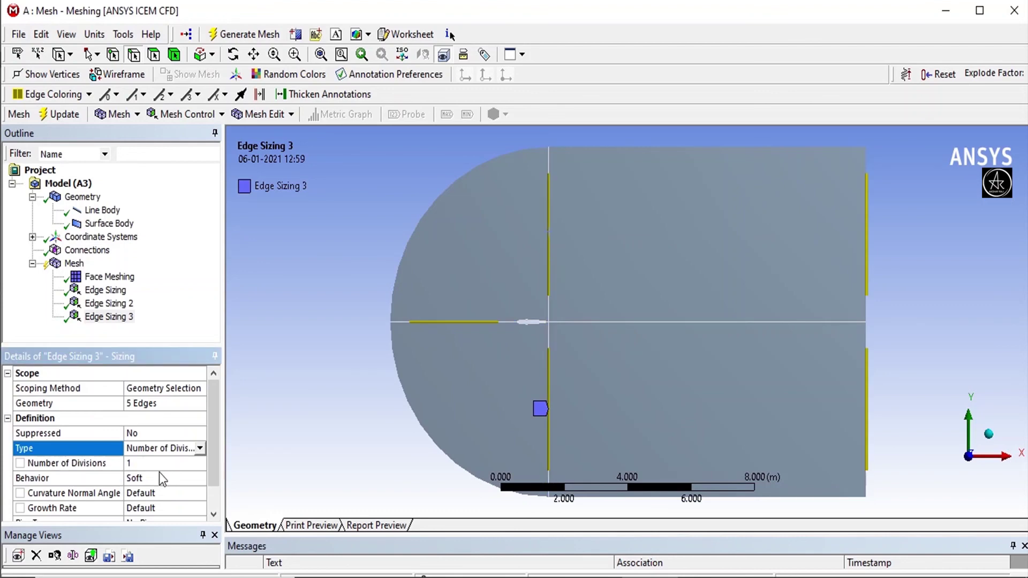
pyautogui.click(152, 464)
pyautogui.write('50')
pyautogui.press('Return')
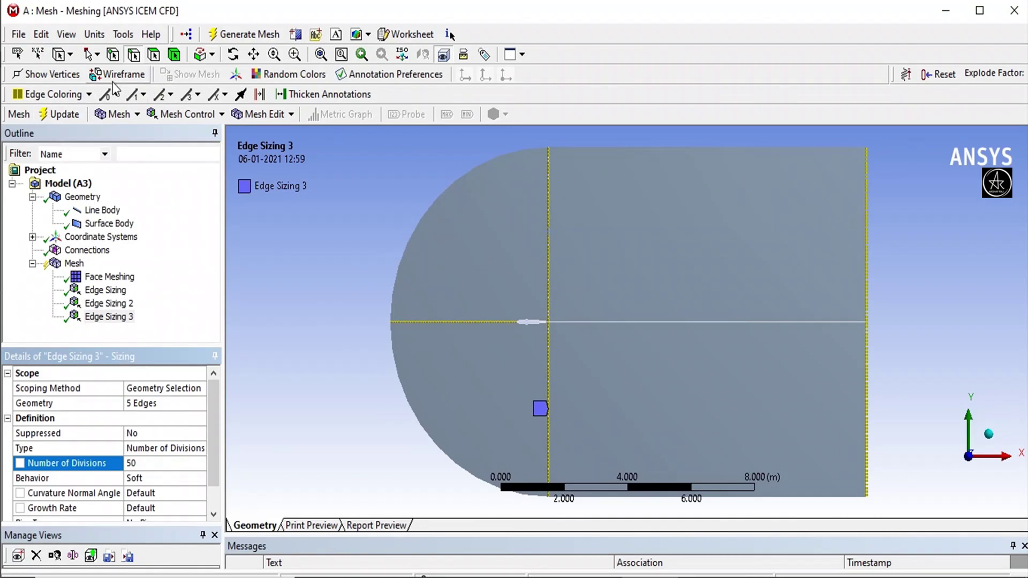
# - Update the mesh and inspect the elements around the airfoil up close
pyautogui.rightClick(70, 263)
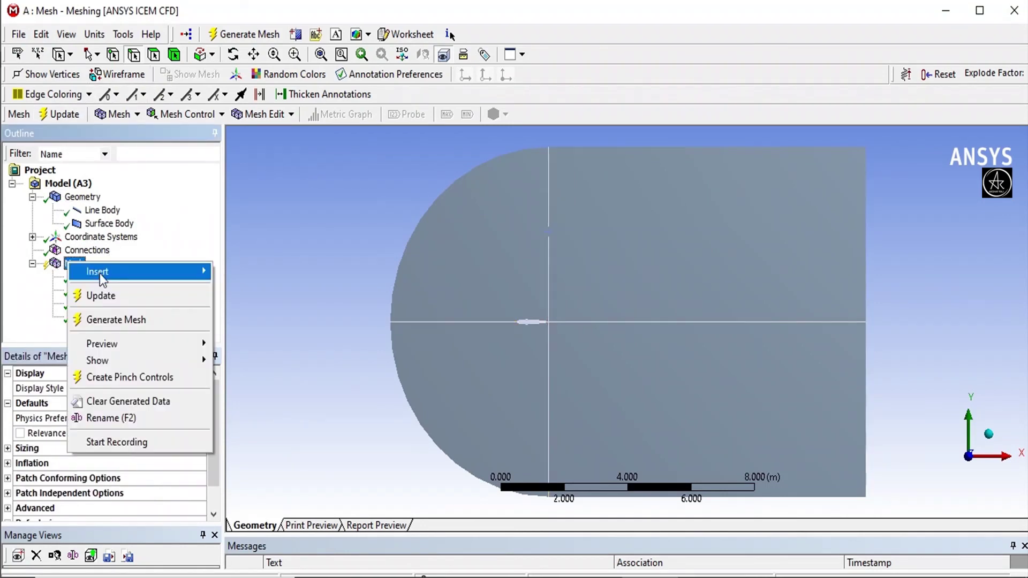
pyautogui.click(104, 298)
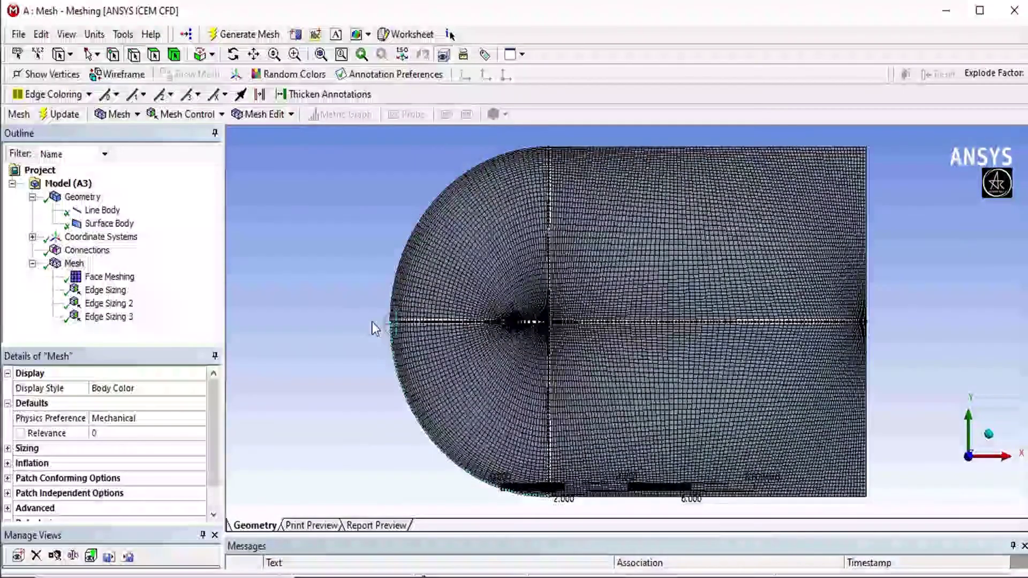
pyautogui.scroll(3, 372, 320)
pyautogui.scroll(2, 371, 321)
pyautogui.scroll(2, 432, 303)
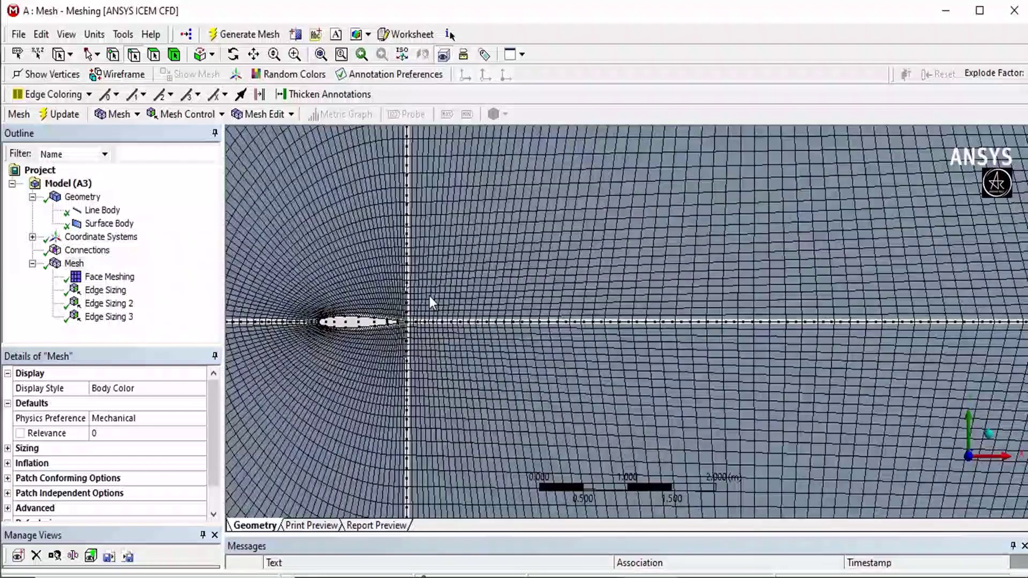
pyautogui.scroll(1, 430, 297)
pyautogui.keyDown('ctrl'); pyautogui.moveTo(329, 294); pyautogui.dragTo(653, 277, button='middle'); pyautogui.keyUp('ctrl')
pyautogui.scroll(6, 470, 315)
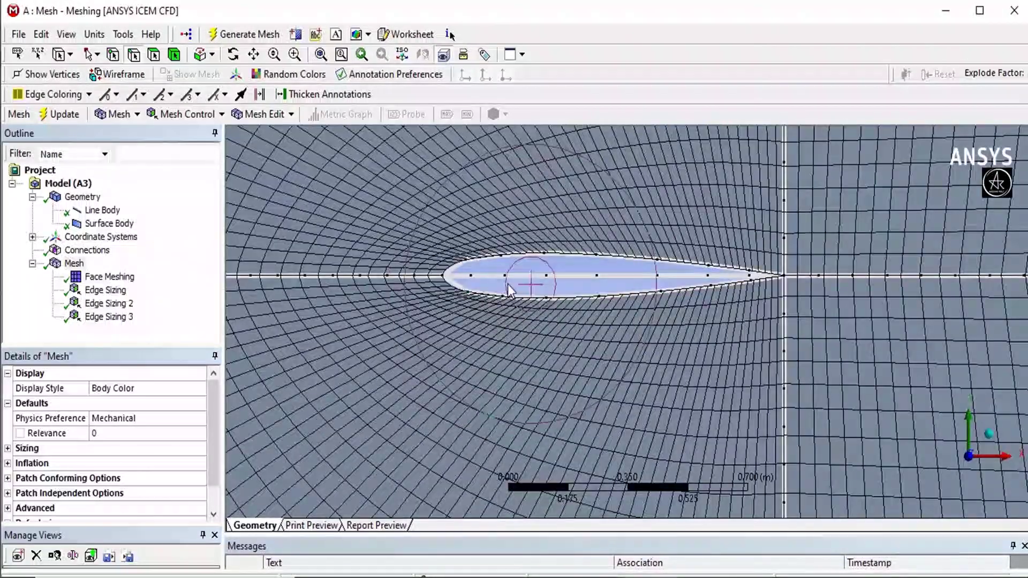
pyautogui.scroll(2, 562, 222)
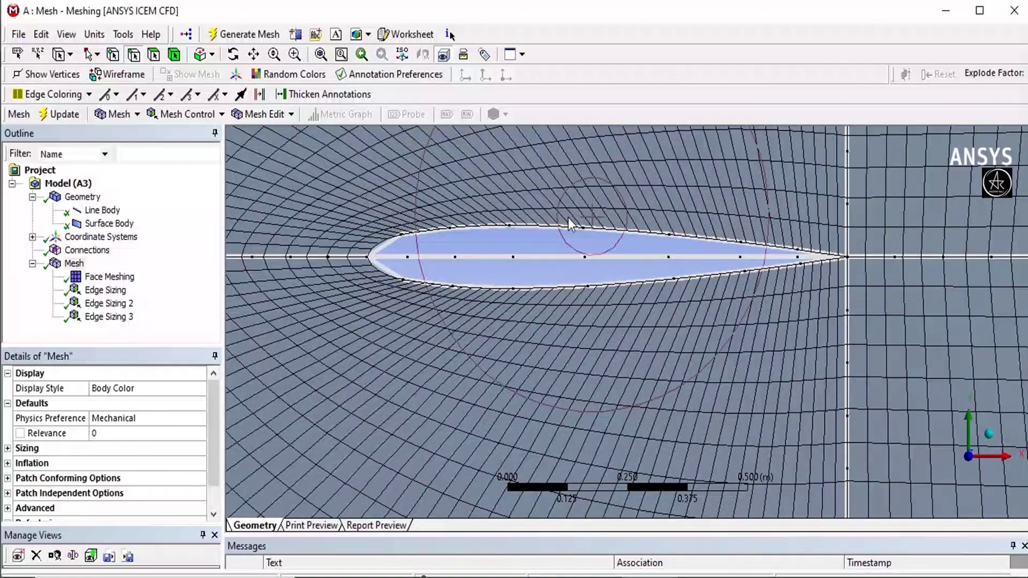